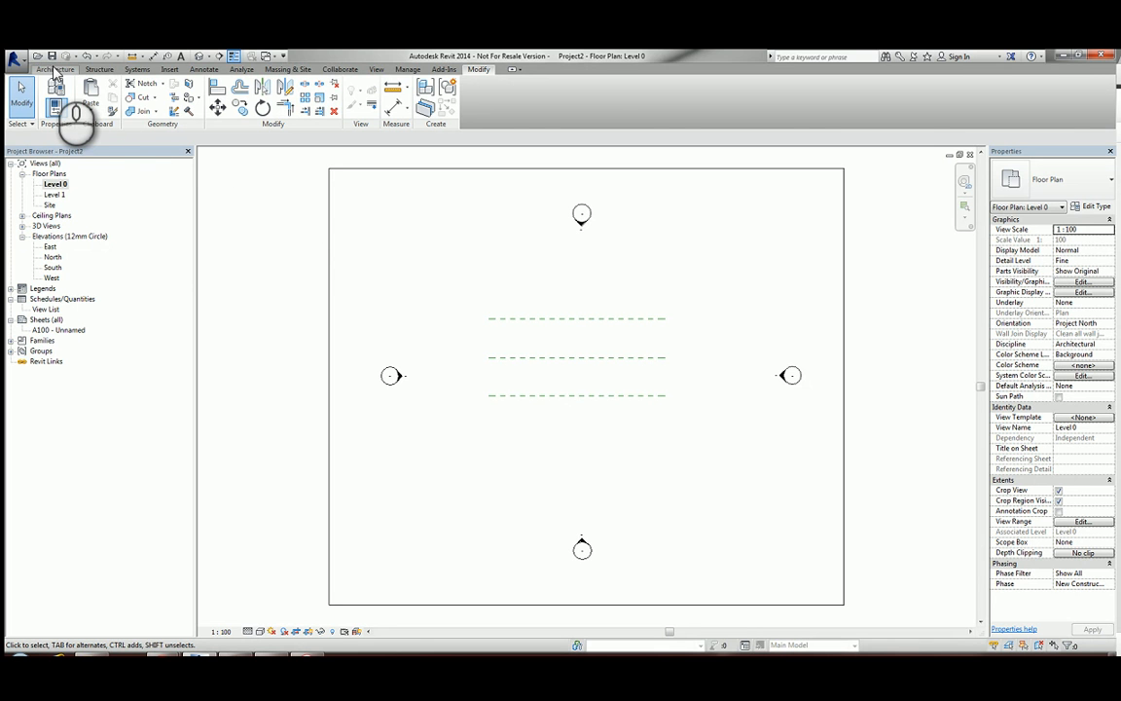
Step: Set up a new Basic Wall of type Cav - 103 100i 100 p - Lwt with its location line at Wall Centerline
{"action": "left_click", "coordinate": [55, 70]}
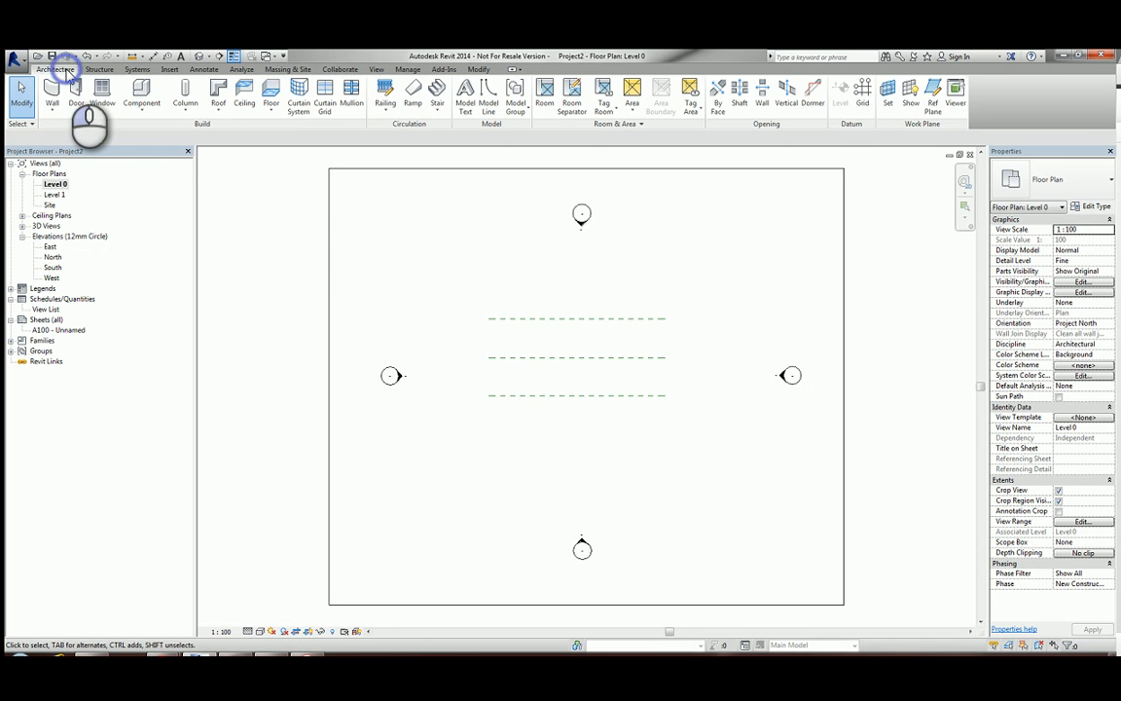
{"action": "left_click", "coordinate": [55, 96]}
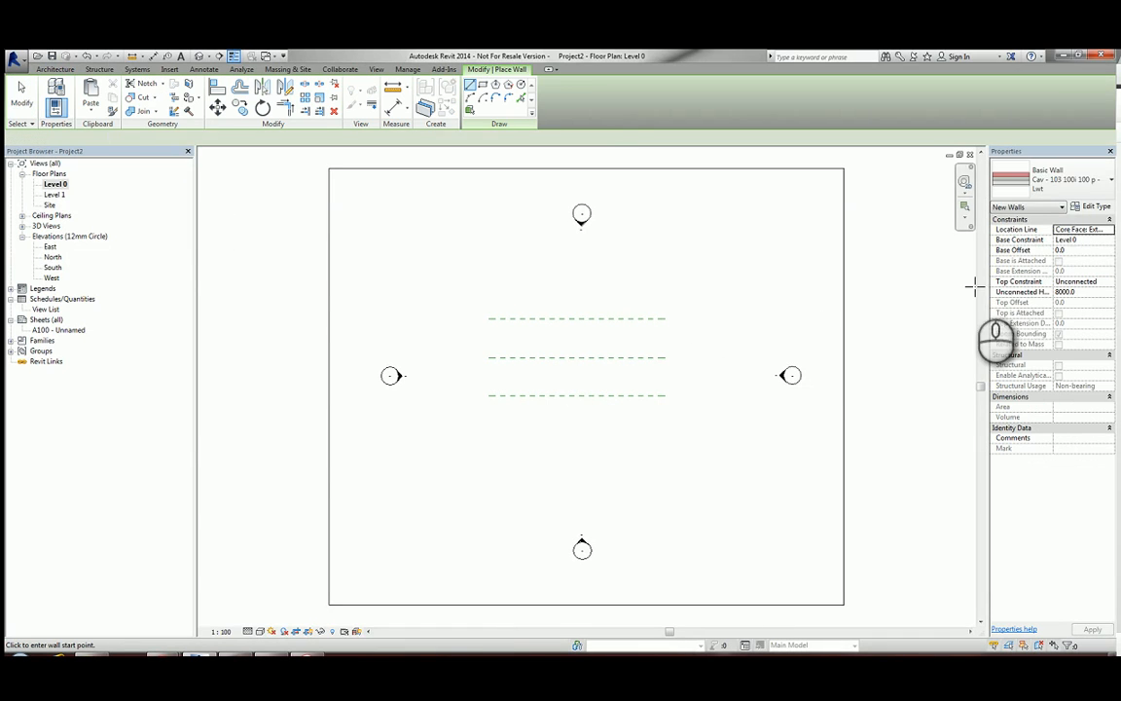
{"action": "left_click", "coordinate": [1046, 188]}
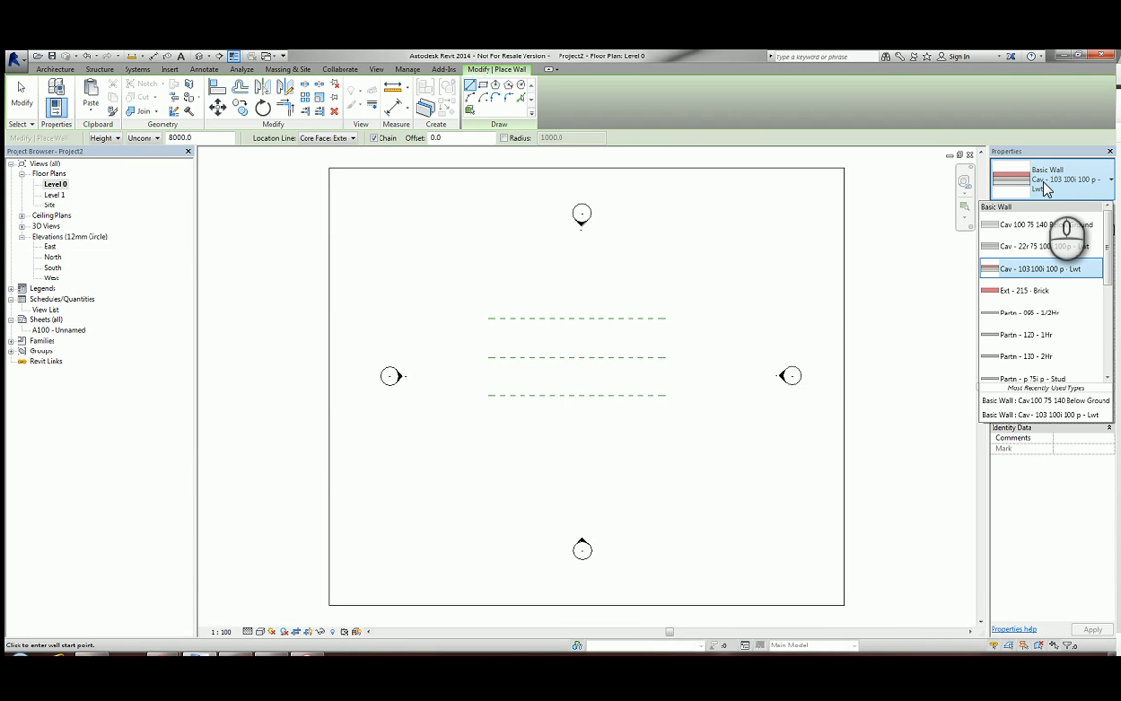
{"action": "left_click", "coordinate": [1051, 271]}
{"action": "left_click", "coordinate": [1111, 229]}
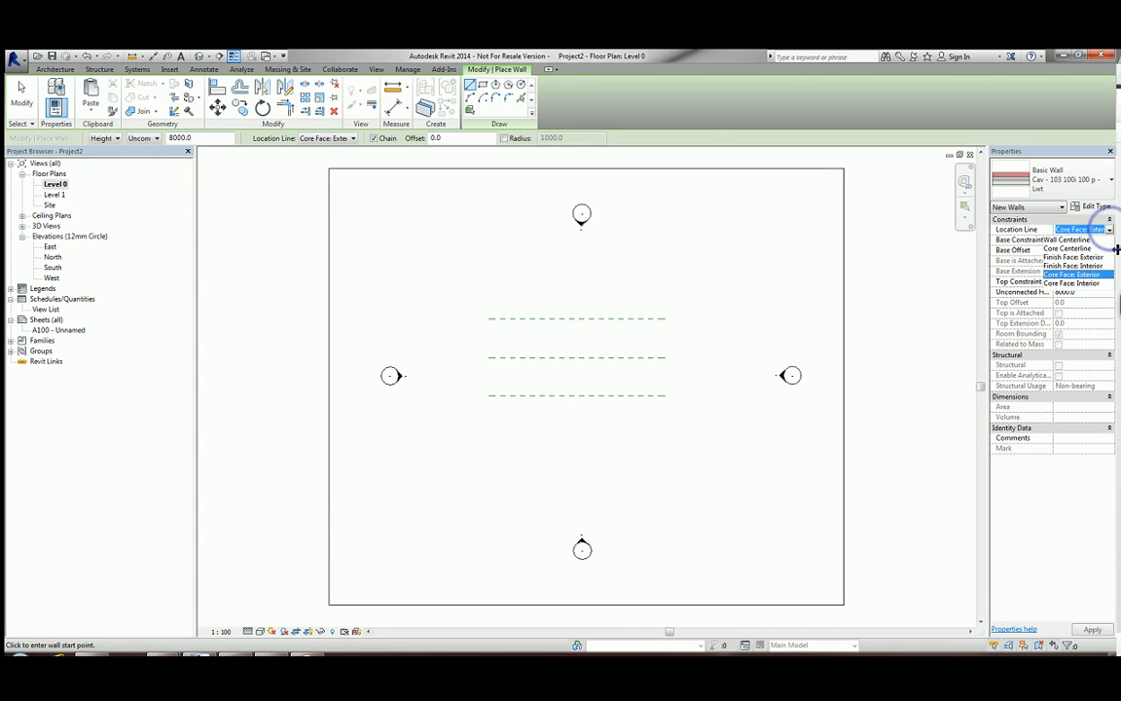
{"action": "left_click", "coordinate": [1069, 240]}
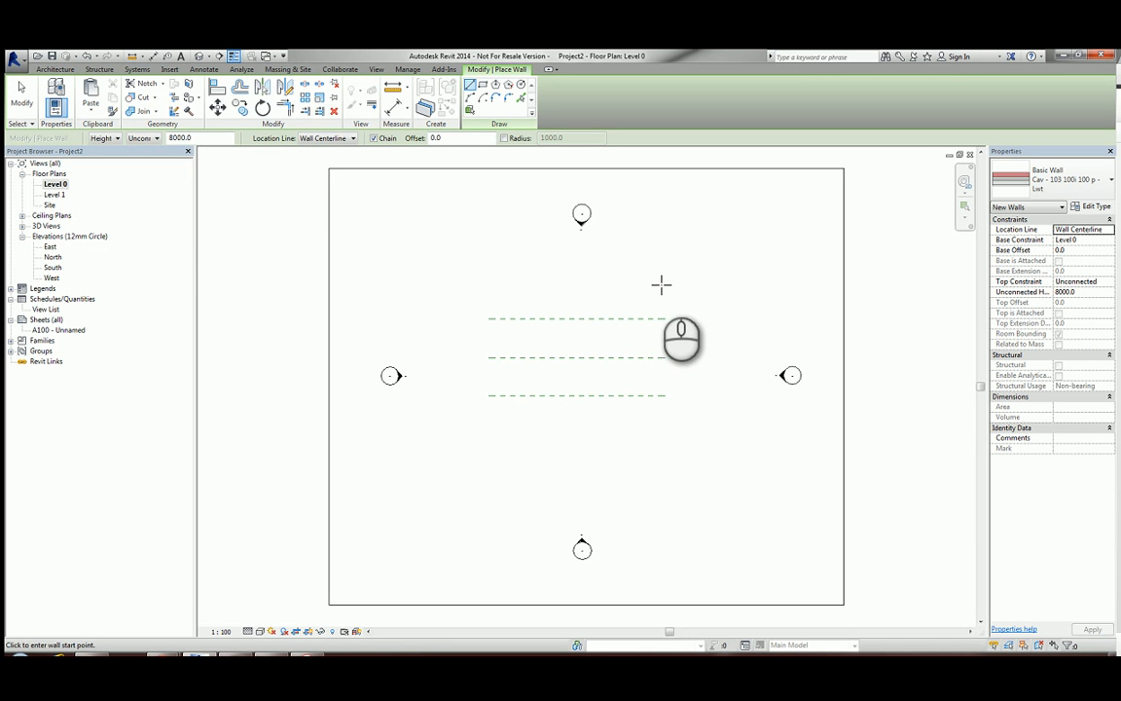
Step: Draw four walls as a closed rectangle about 1820 mm wide and 1140 mm deep above the dashed reference planes
{"action": "left_click", "coordinate": [489, 274]}
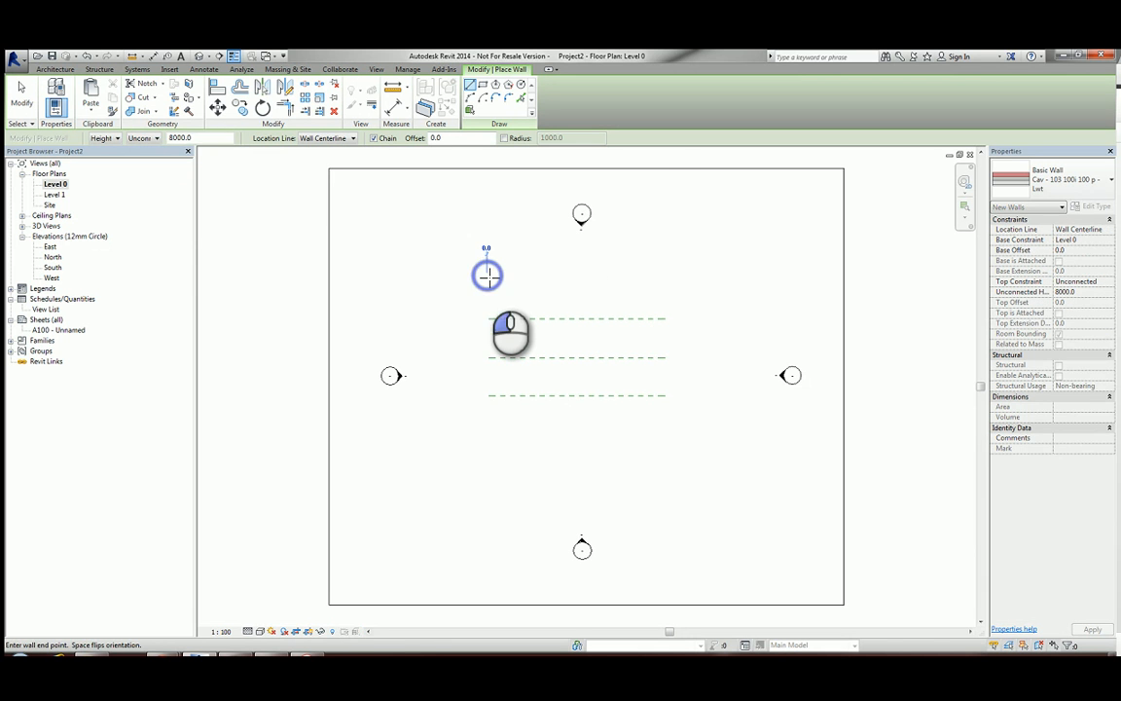
{"action": "scroll", "coordinate": [490, 277], "scroll_direction": "up", "scroll_amount": 2}
{"action": "scroll", "coordinate": [489, 277], "scroll_direction": "up", "scroll_amount": 4}
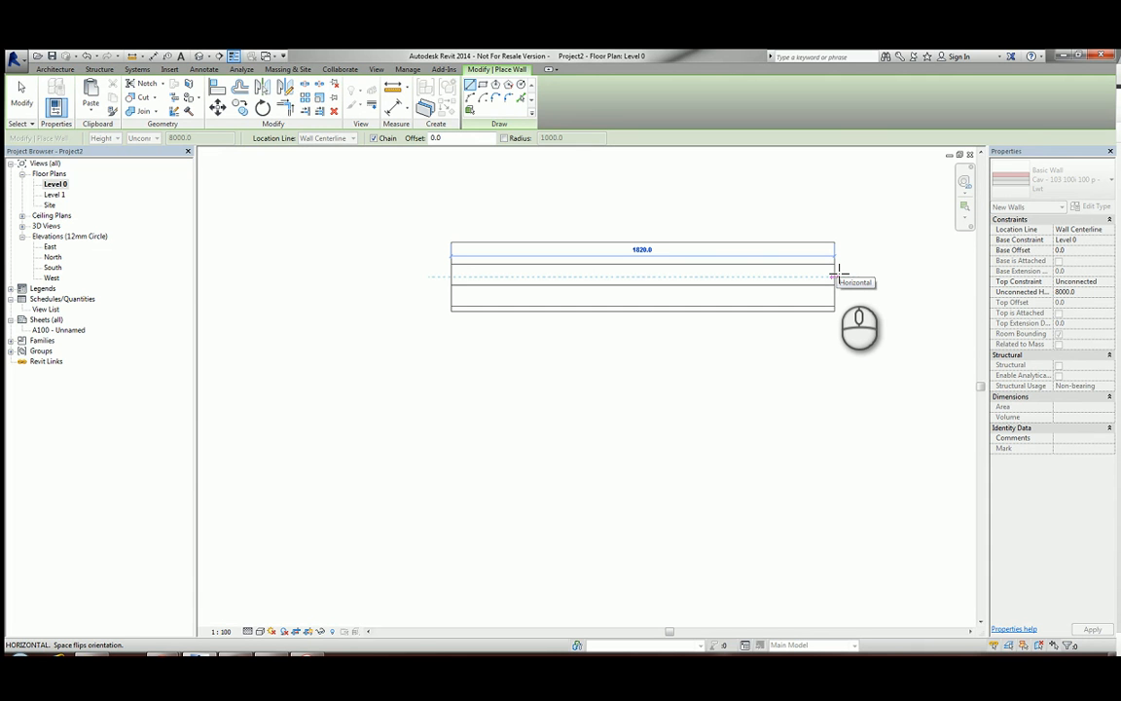
{"action": "left_click", "coordinate": [836, 275]}
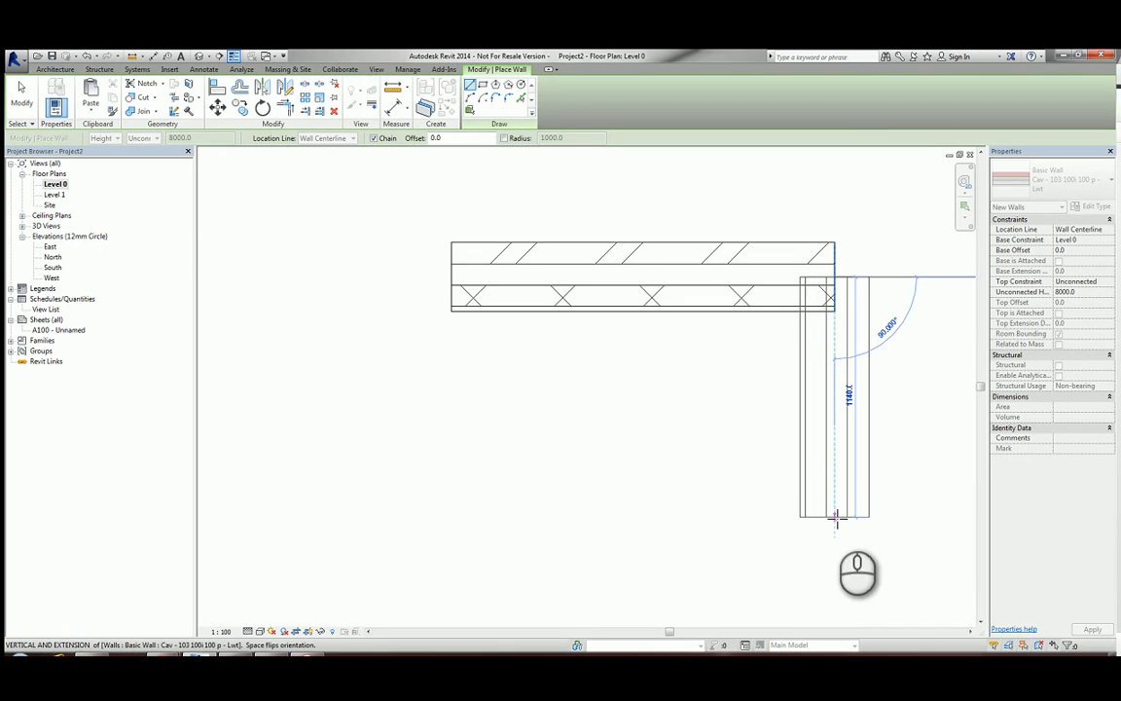
{"action": "left_click", "coordinate": [835, 518]}
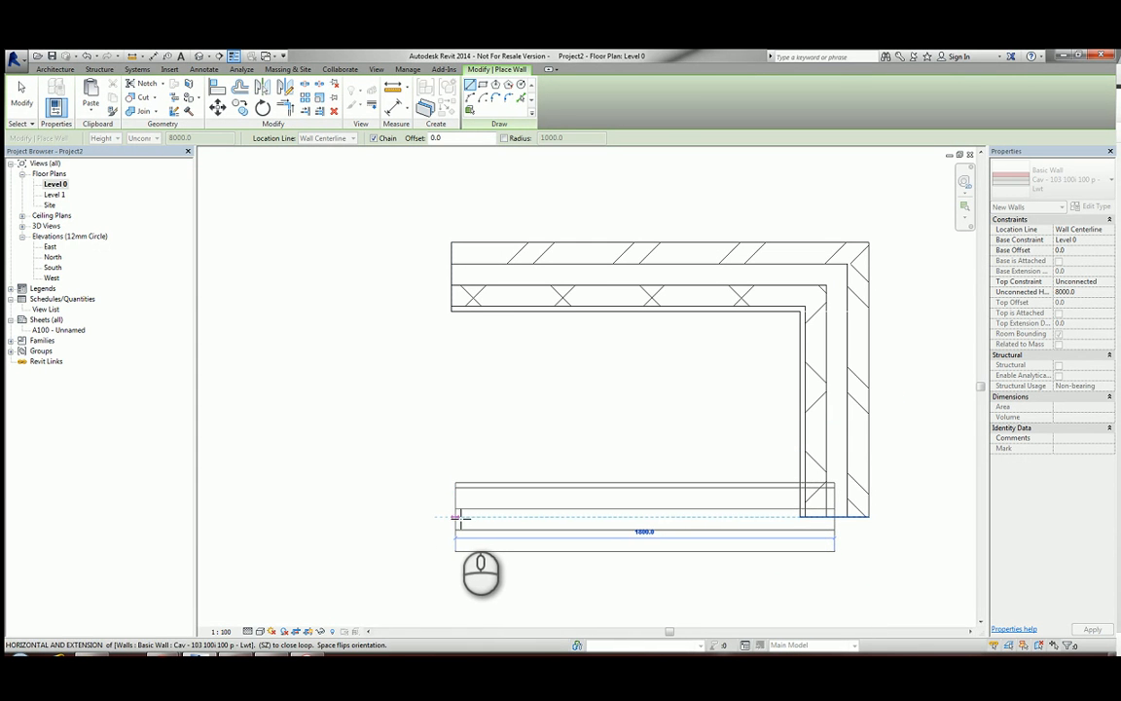
{"action": "left_click", "coordinate": [454, 517]}
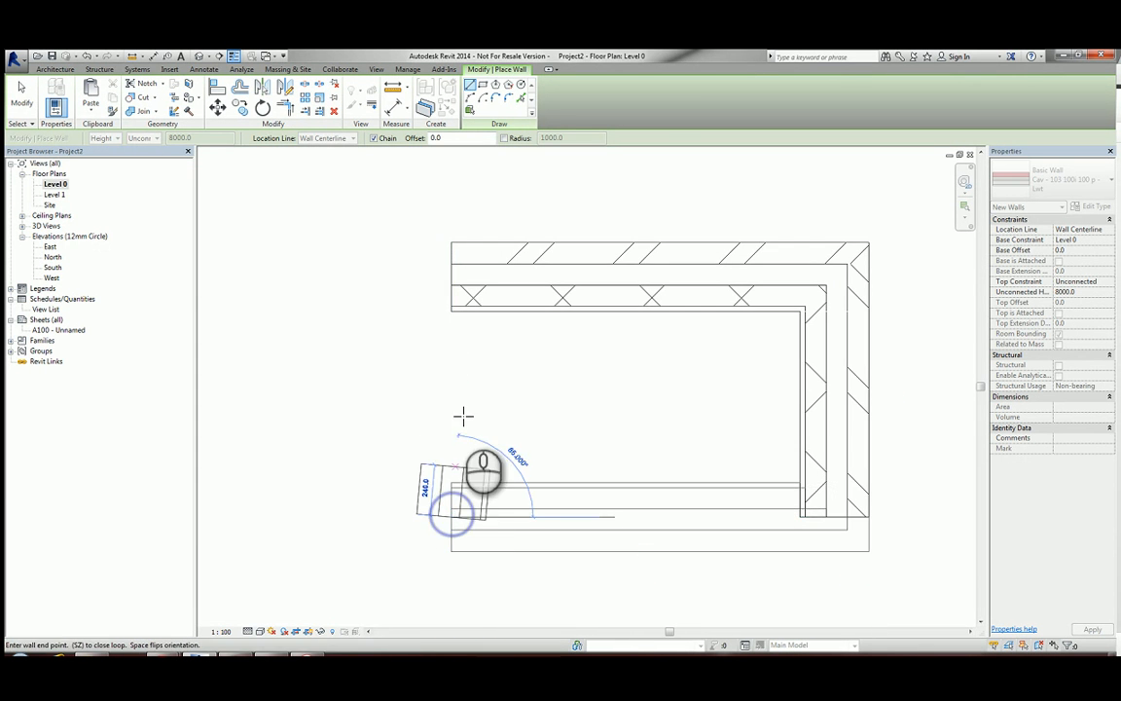
{"action": "left_click", "coordinate": [451, 284]}
{"action": "scroll", "coordinate": [428, 284], "scroll_direction": "down", "scroll_amount": 4}
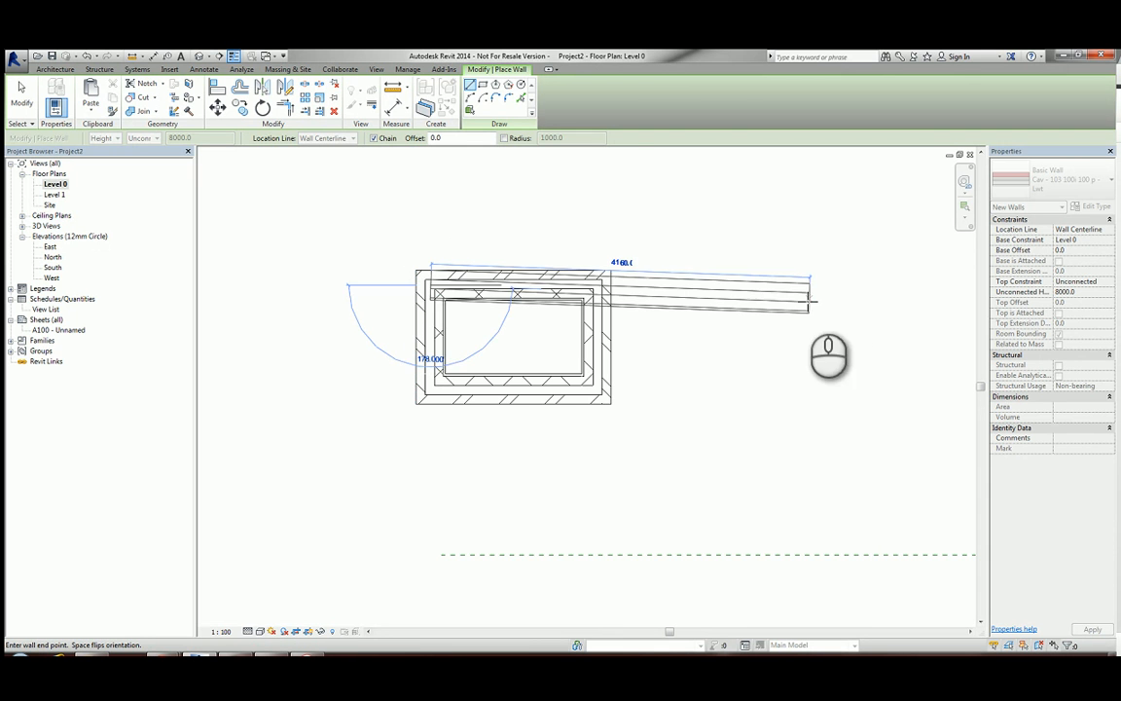
{"action": "key", "text": "Escape"}
Step: Draw a three-wall U shape, open at its lower side, beside the rectangle using the Finish Face: Exterior location line
{"action": "middle_click_drag", "start_coordinate": [744, 324], "coordinate": [615, 312]}
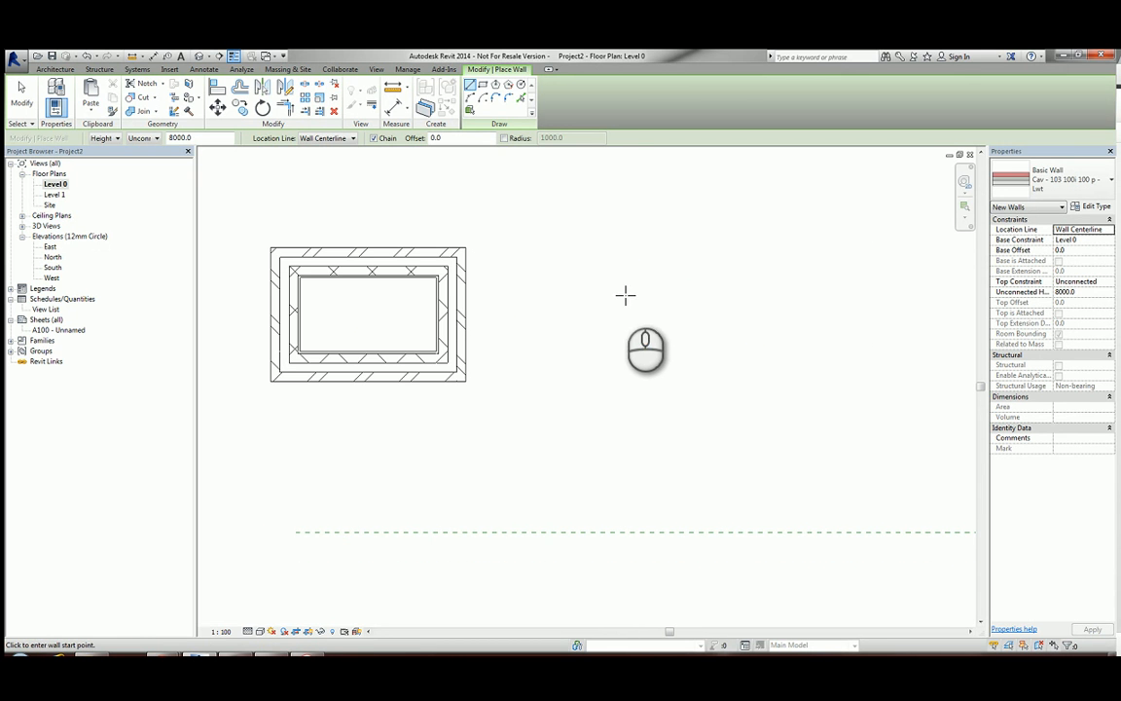
{"action": "left_click", "coordinate": [1108, 230]}
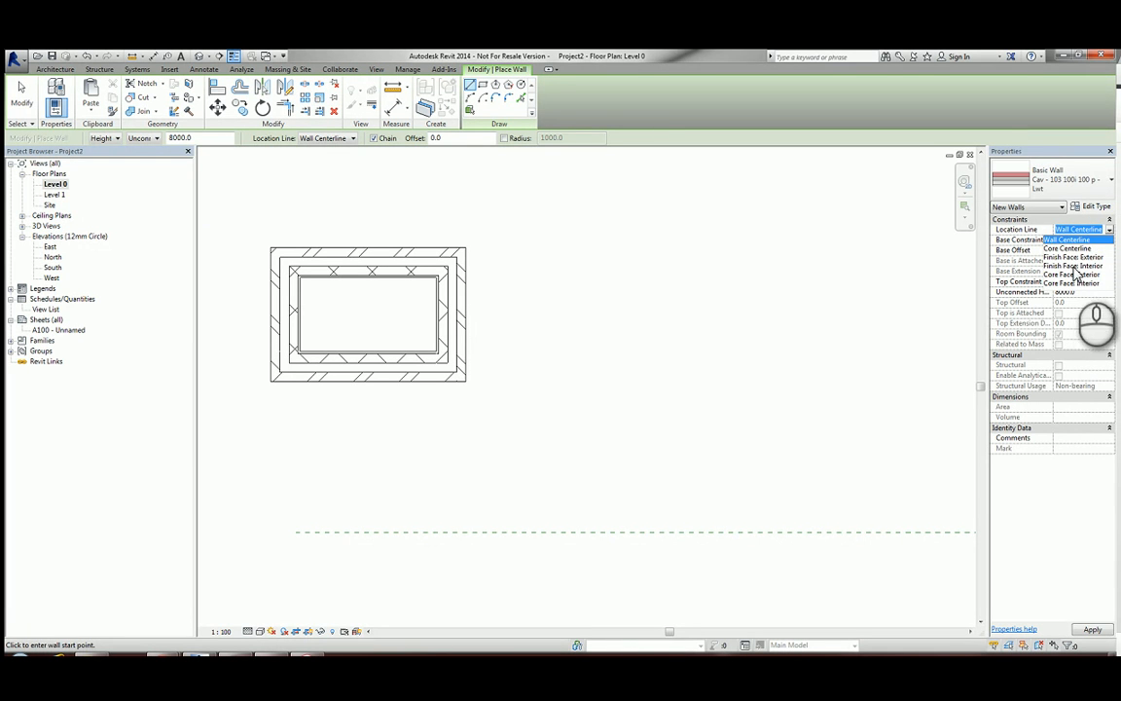
{"action": "left_click", "coordinate": [1074, 256]}
{"action": "left_click", "coordinate": [571, 376]}
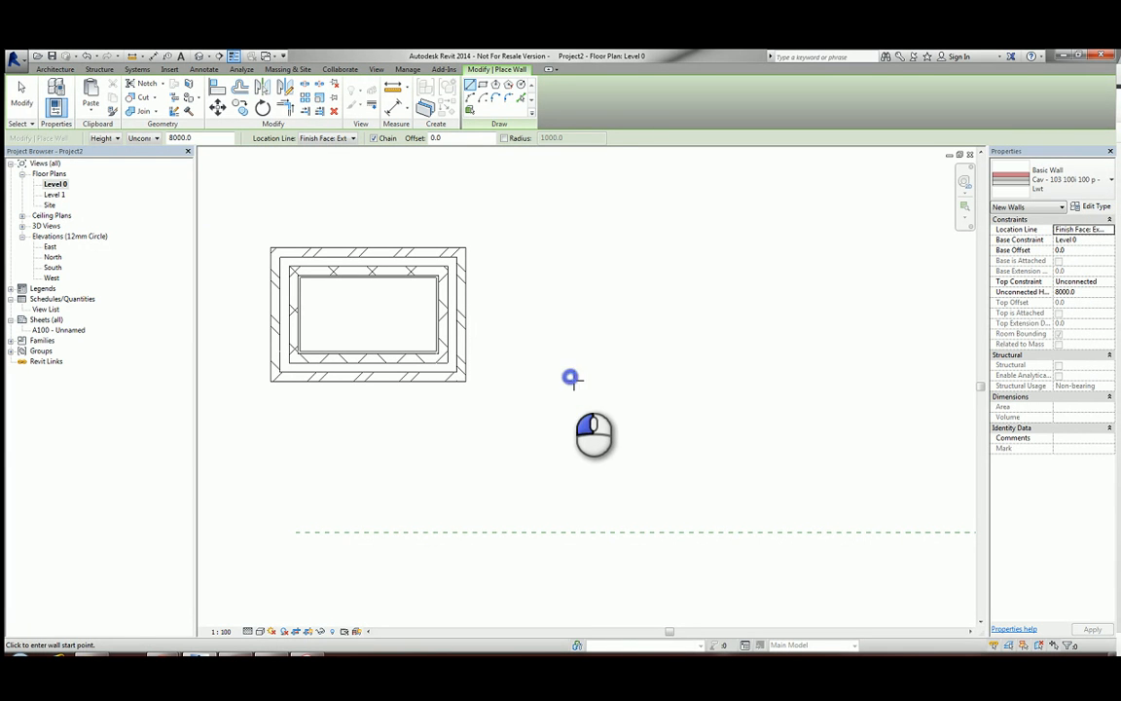
{"action": "left_click", "coordinate": [572, 249]}
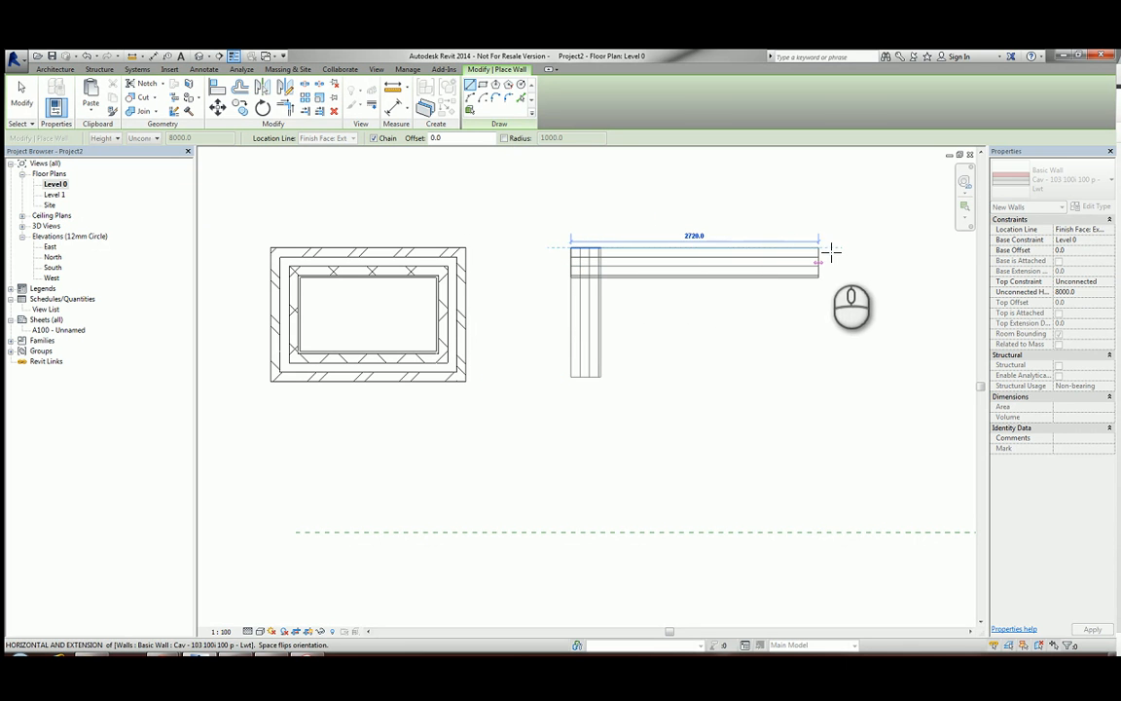
{"action": "left_click", "coordinate": [870, 249]}
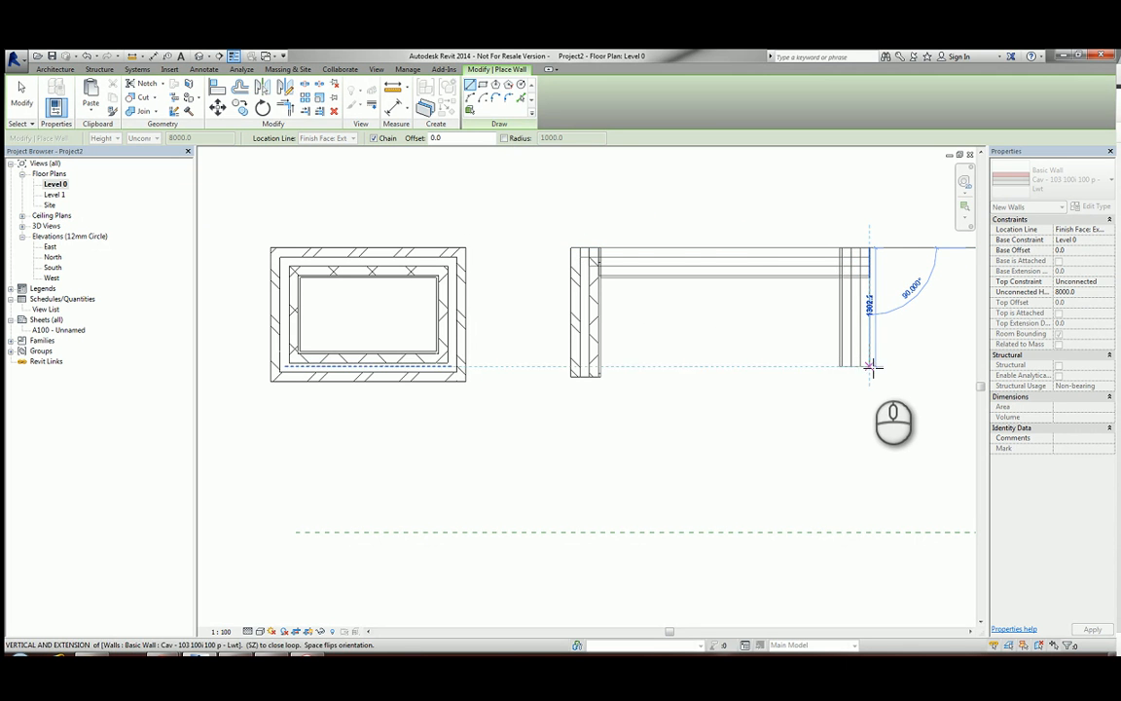
{"action": "left_click", "coordinate": [875, 378]}
{"action": "middle_click_drag", "start_coordinate": [898, 400], "coordinate": [750, 430]}
{"action": "key", "text": "Escape"}
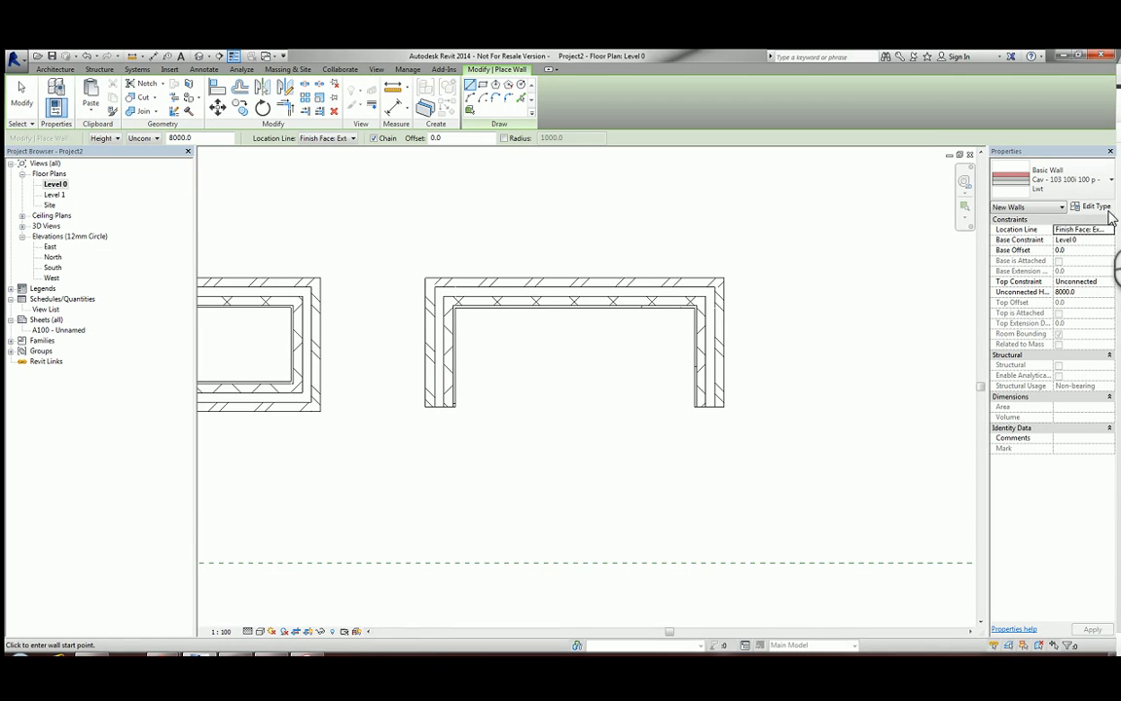
Step: Draw another three-wall U shape beside the previous one using the Finish Face: Interior location line
{"action": "left_click", "coordinate": [1106, 232]}
{"action": "left_click", "coordinate": [1070, 262]}
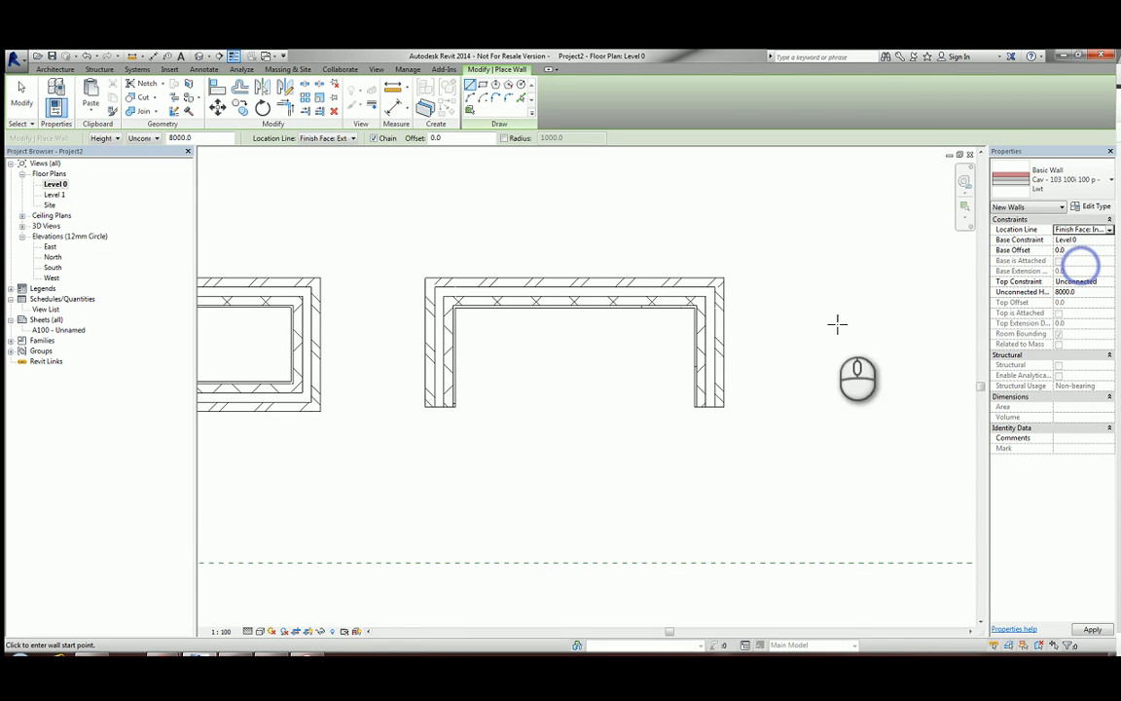
{"action": "middle_click_drag", "start_coordinate": [778, 342], "coordinate": [610, 320]}
{"action": "left_click", "coordinate": [737, 386]}
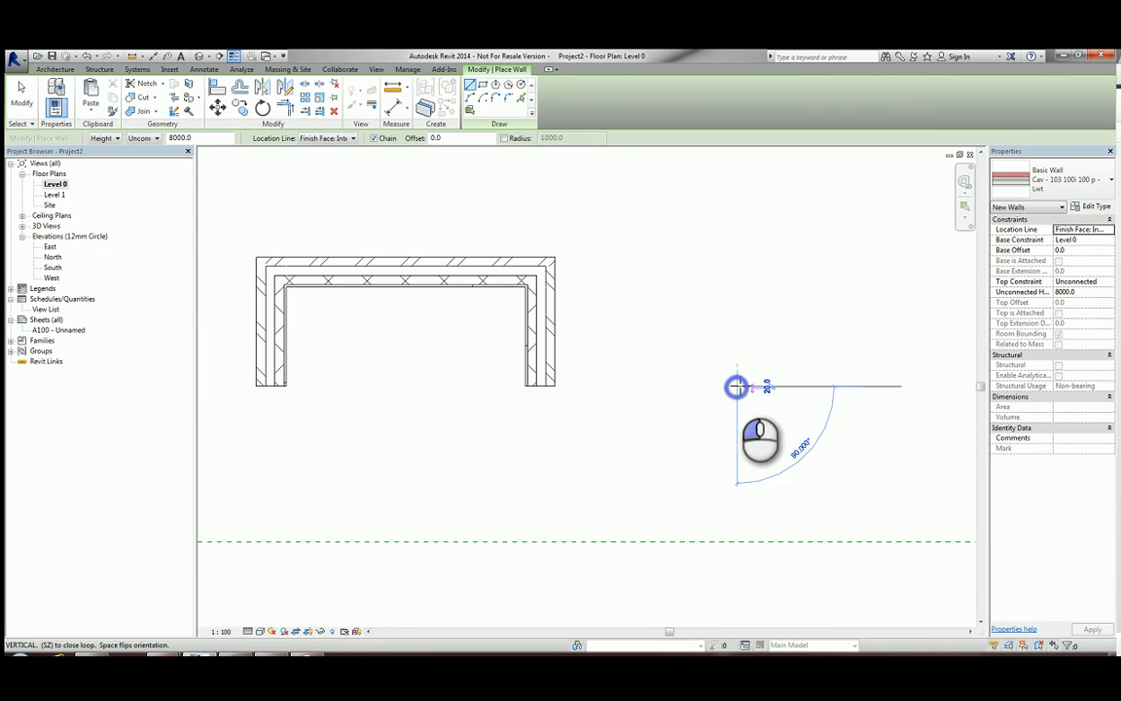
{"action": "left_click", "coordinate": [736, 270]}
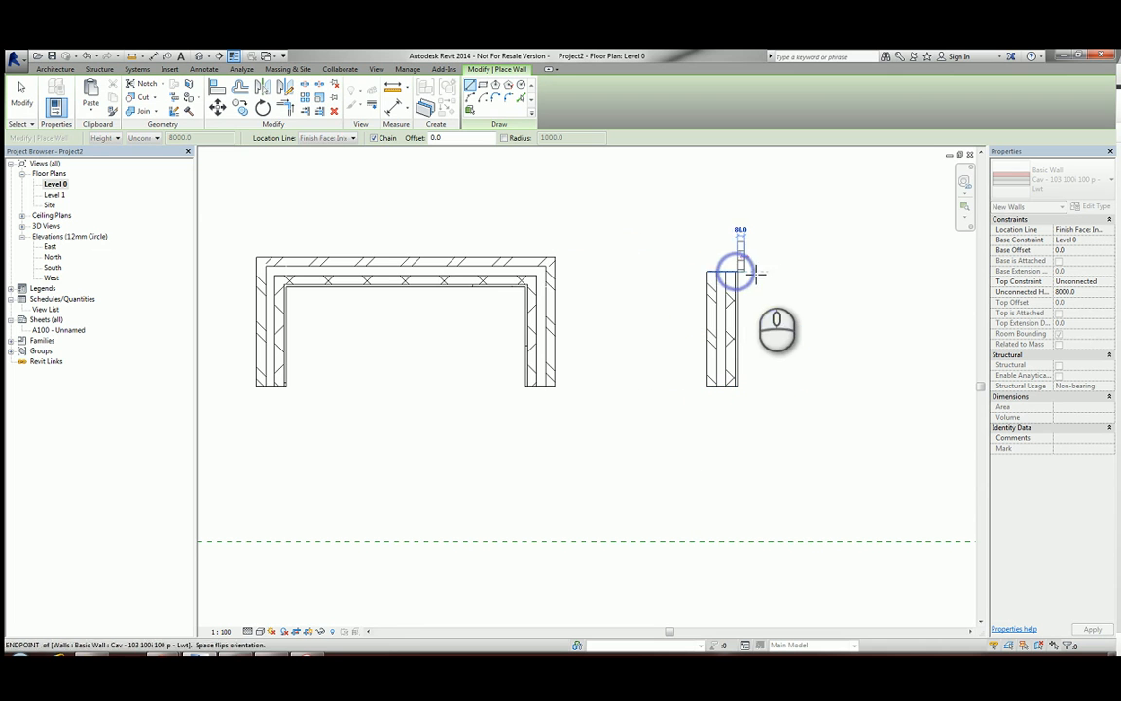
{"action": "left_click", "coordinate": [920, 271]}
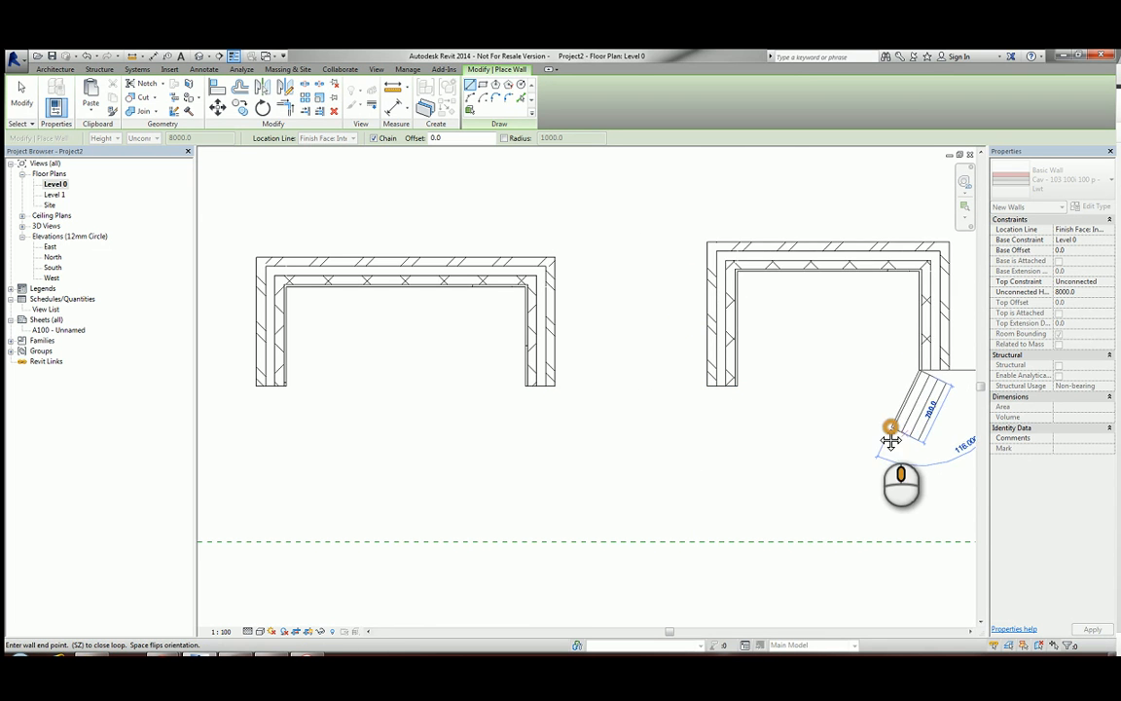
{"action": "middle_click_drag", "start_coordinate": [890, 426], "coordinate": [525, 435]}
{"action": "key", "text": "Escape"}
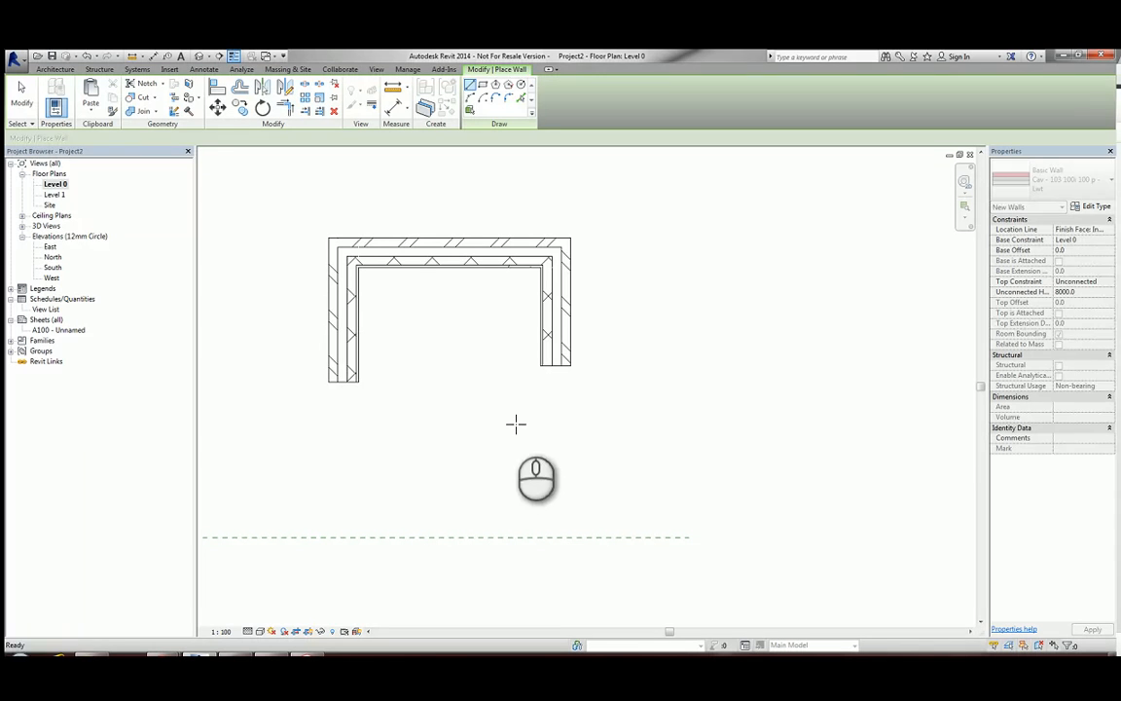
Step: Turn off the Thin Lines display so the walls show their line weights
{"action": "left_click", "coordinate": [1109, 230]}
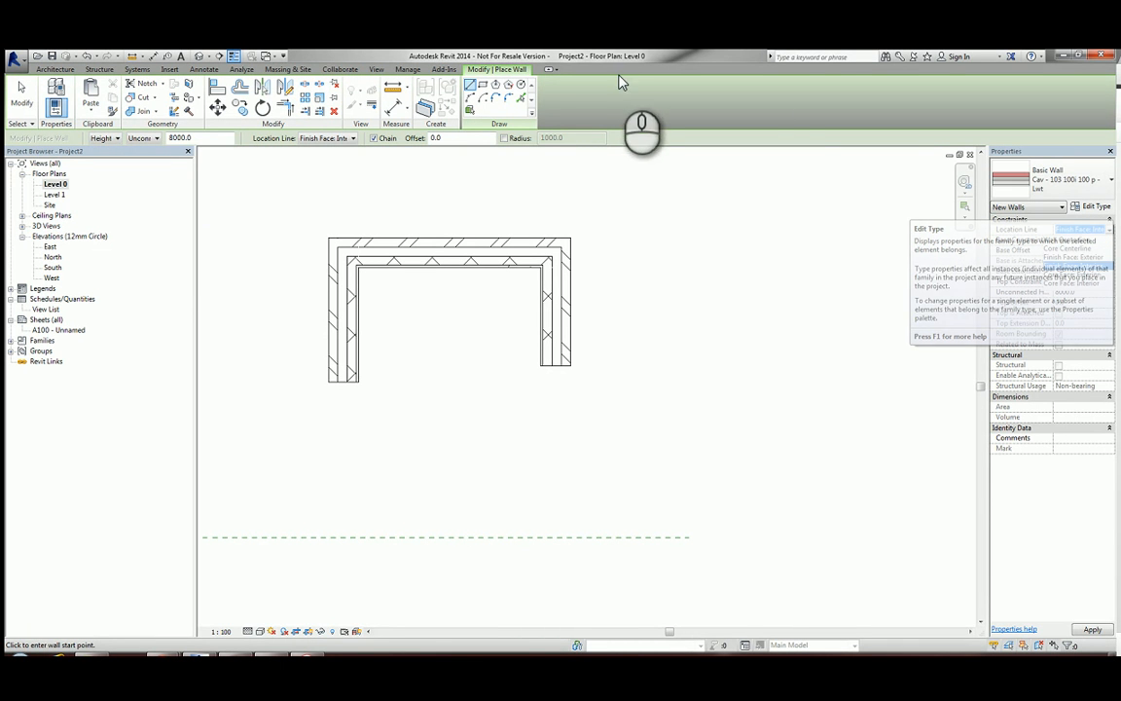
{"action": "left_click", "coordinate": [605, 100]}
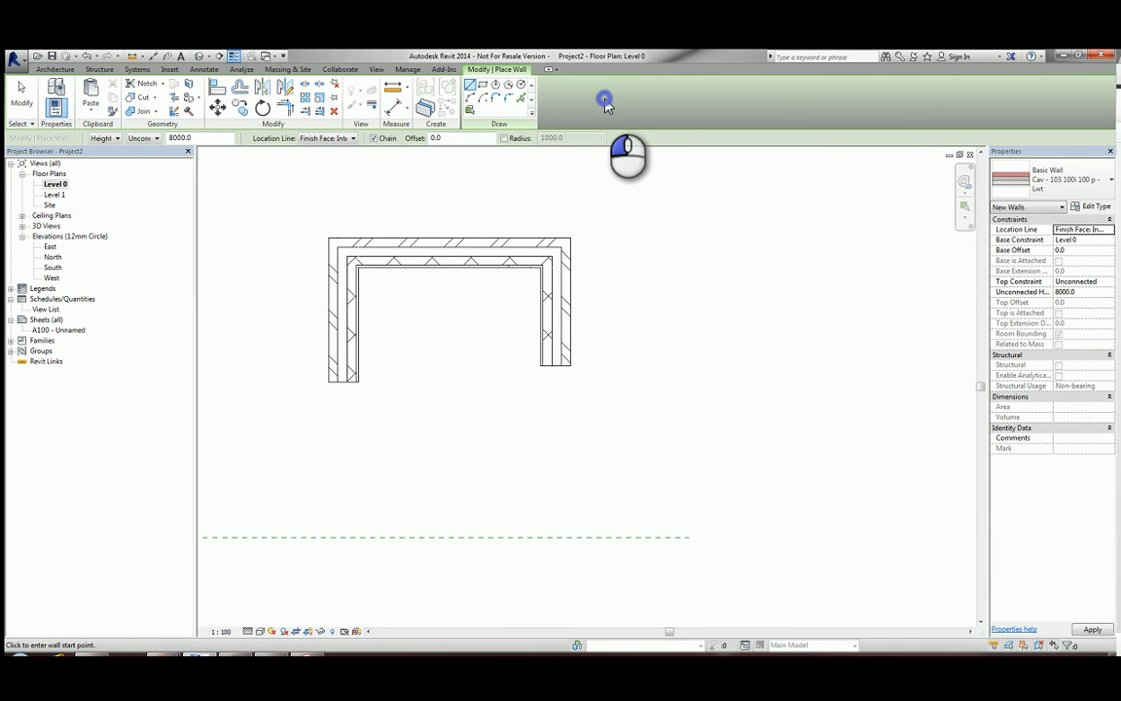
{"action": "left_click", "coordinate": [233, 56]}
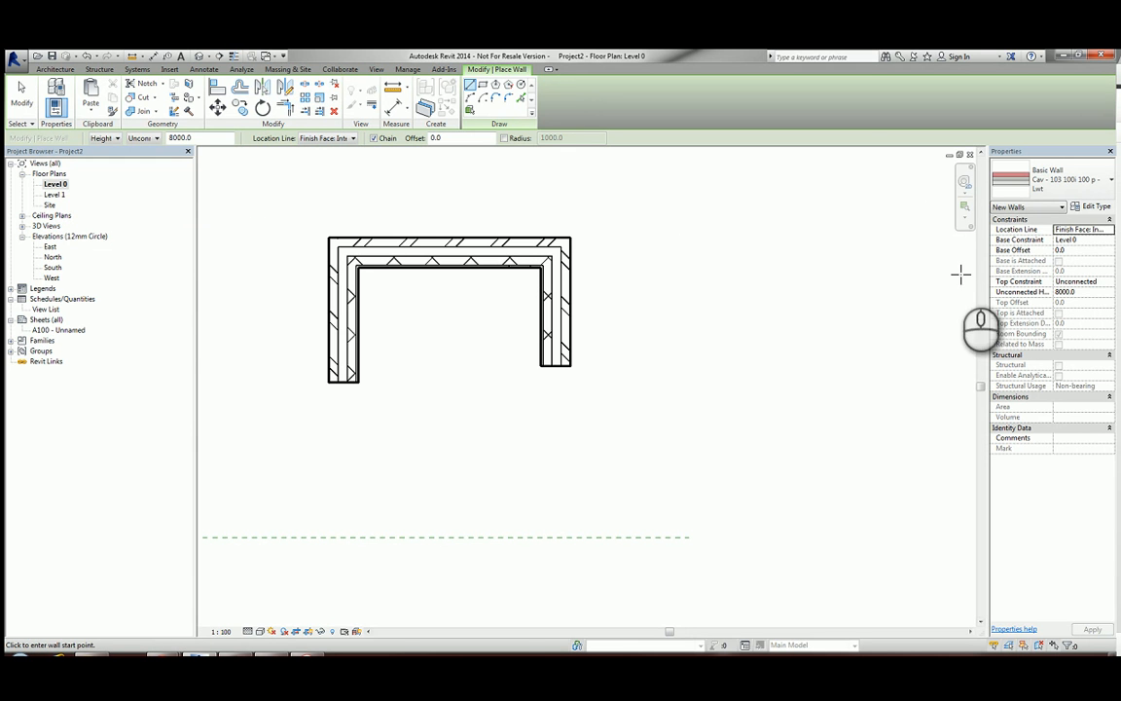
Step: Open the type properties of the Cav - 103 100i 100 p - Lwt wall and switch its preview to floor plan
{"action": "left_click", "coordinate": [1091, 207]}
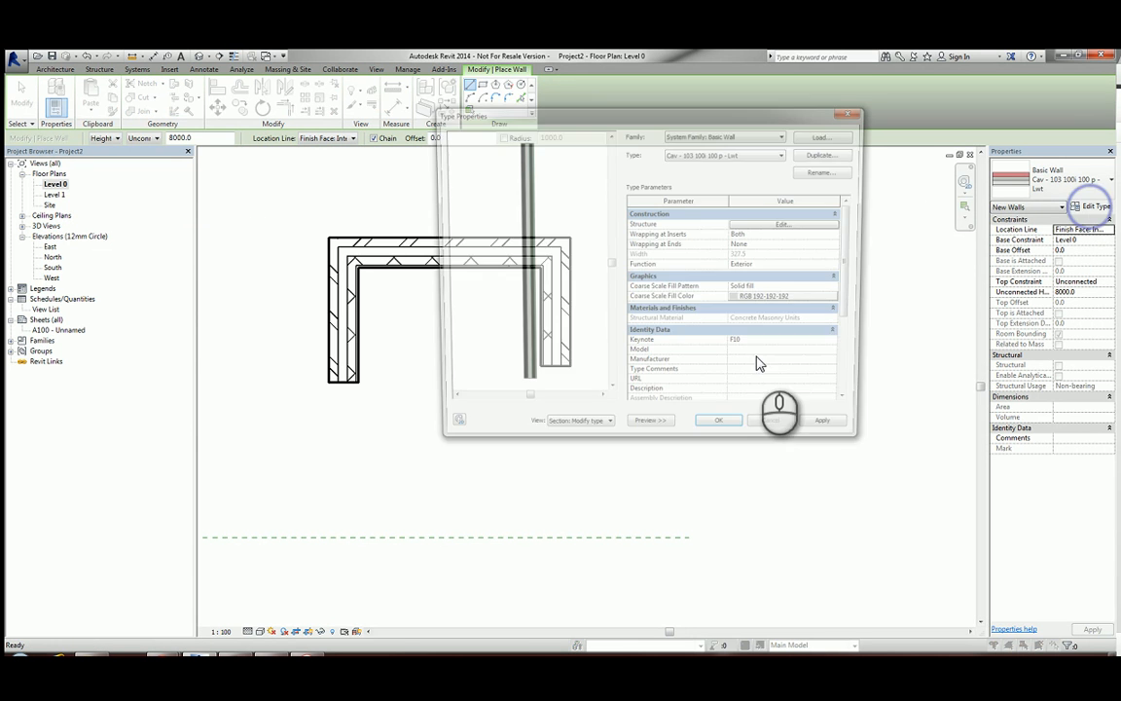
{"action": "left_click", "coordinate": [574, 432]}
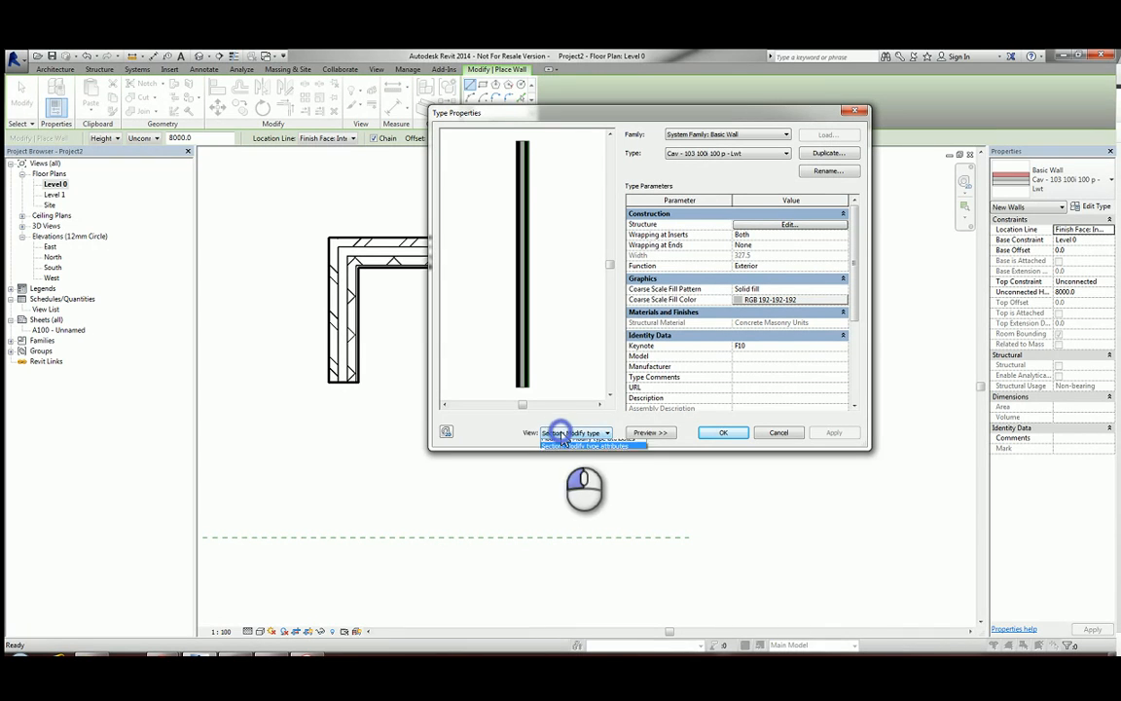
{"action": "left_click", "coordinate": [574, 443]}
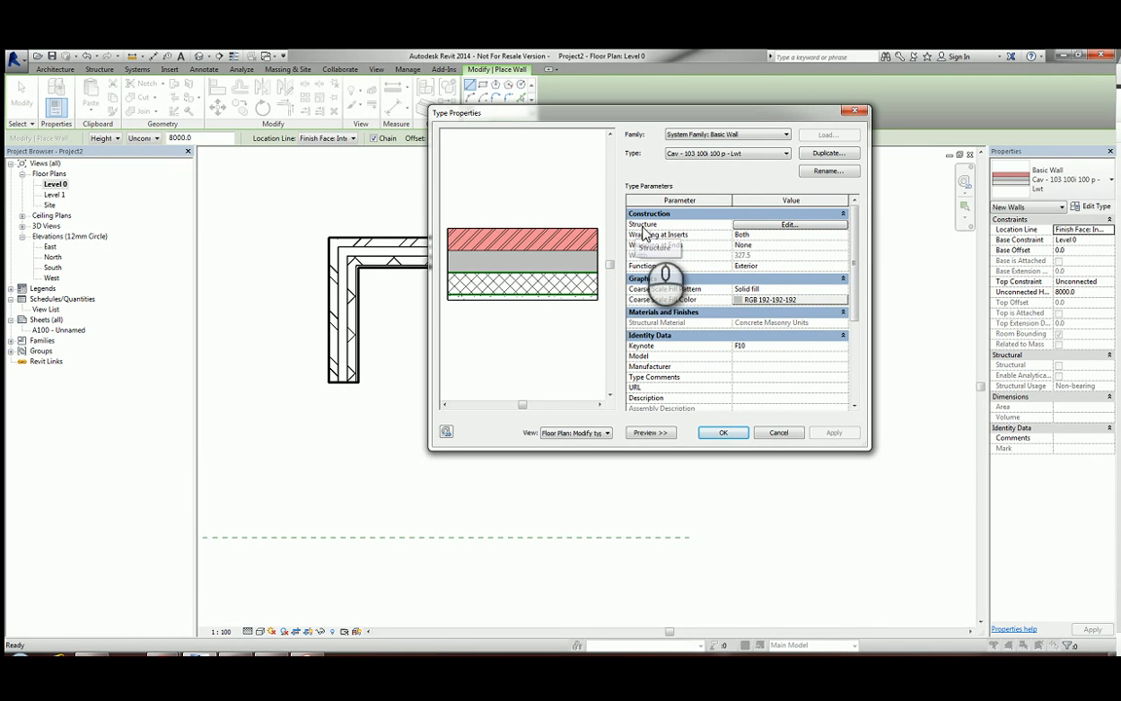
Step: Examine the layers in the wall type's structure, widening the Function and Material columns, and close the type properties
{"action": "left_click", "coordinate": [744, 227]}
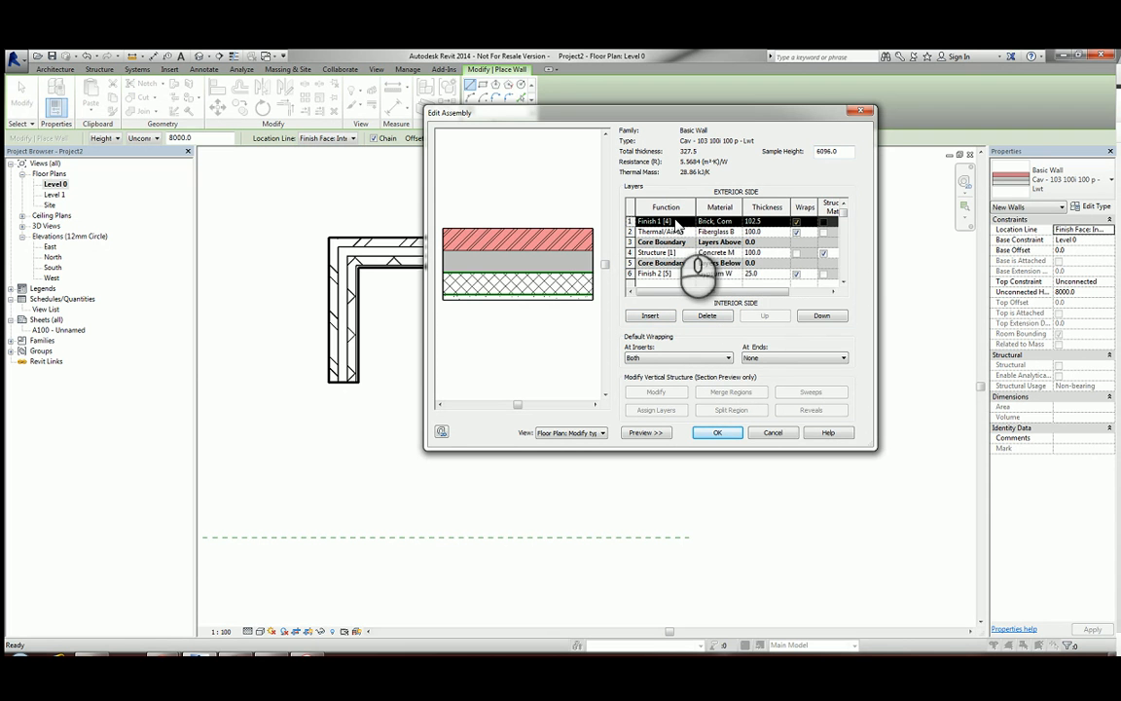
{"action": "left_click_drag", "start_coordinate": [686, 206], "coordinate": [722, 213]}
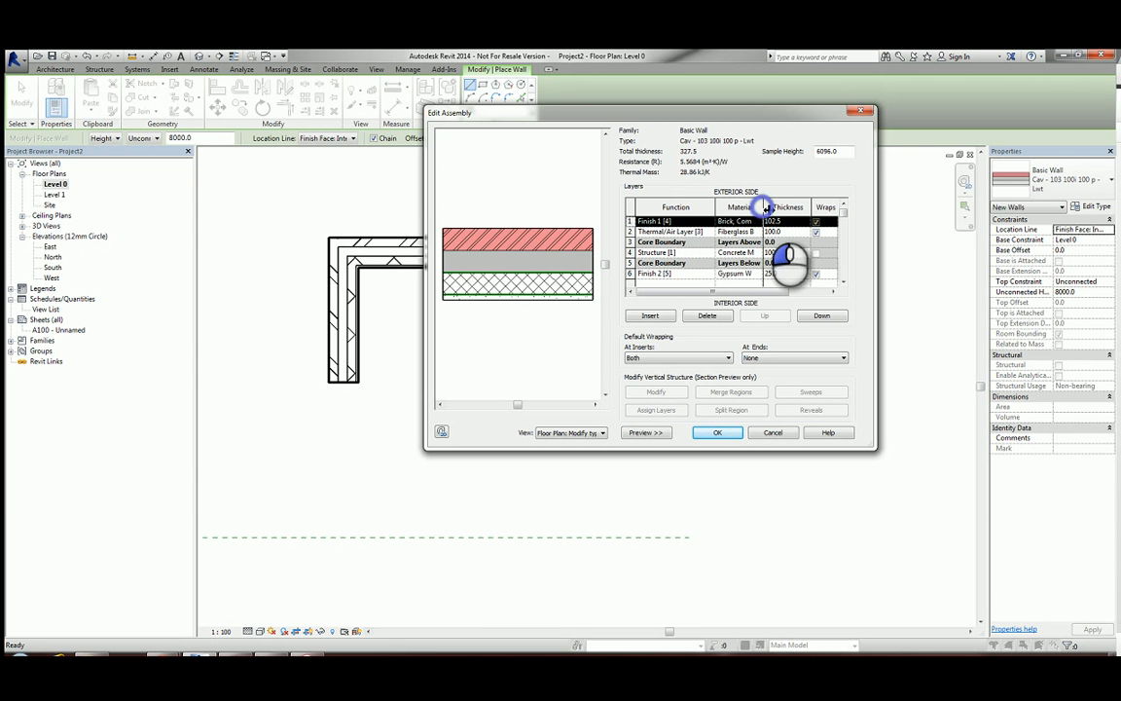
{"action": "left_click_drag", "start_coordinate": [766, 206], "coordinate": [782, 207]}
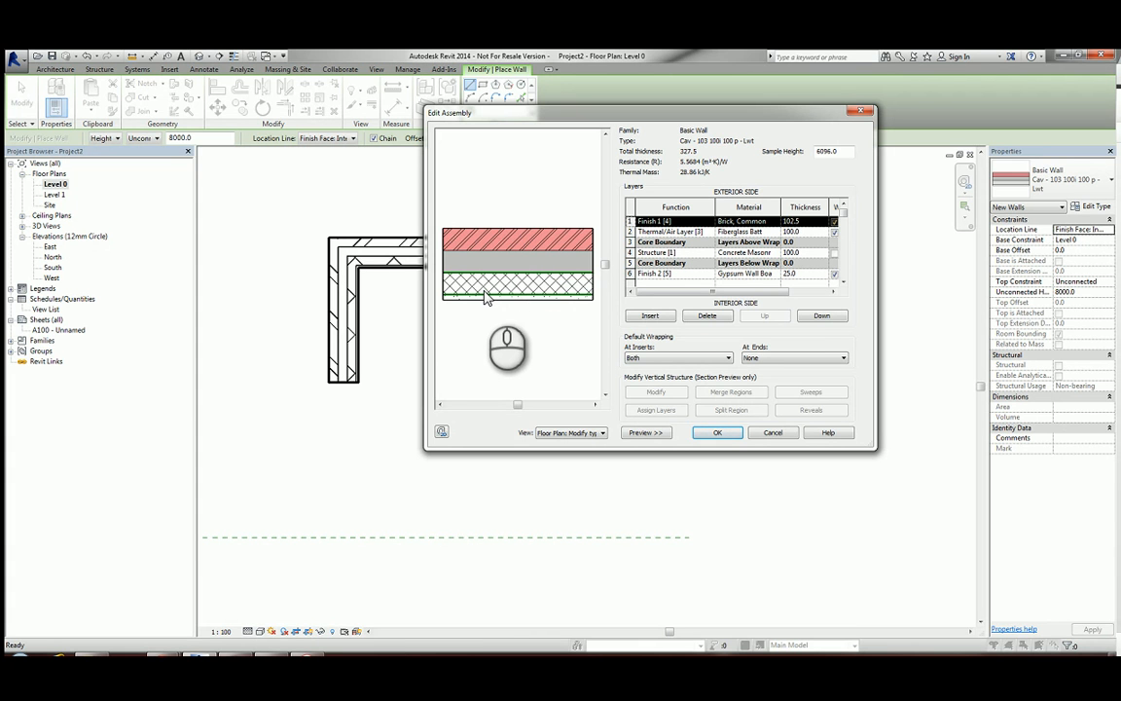
{"action": "left_click", "coordinate": [718, 432]}
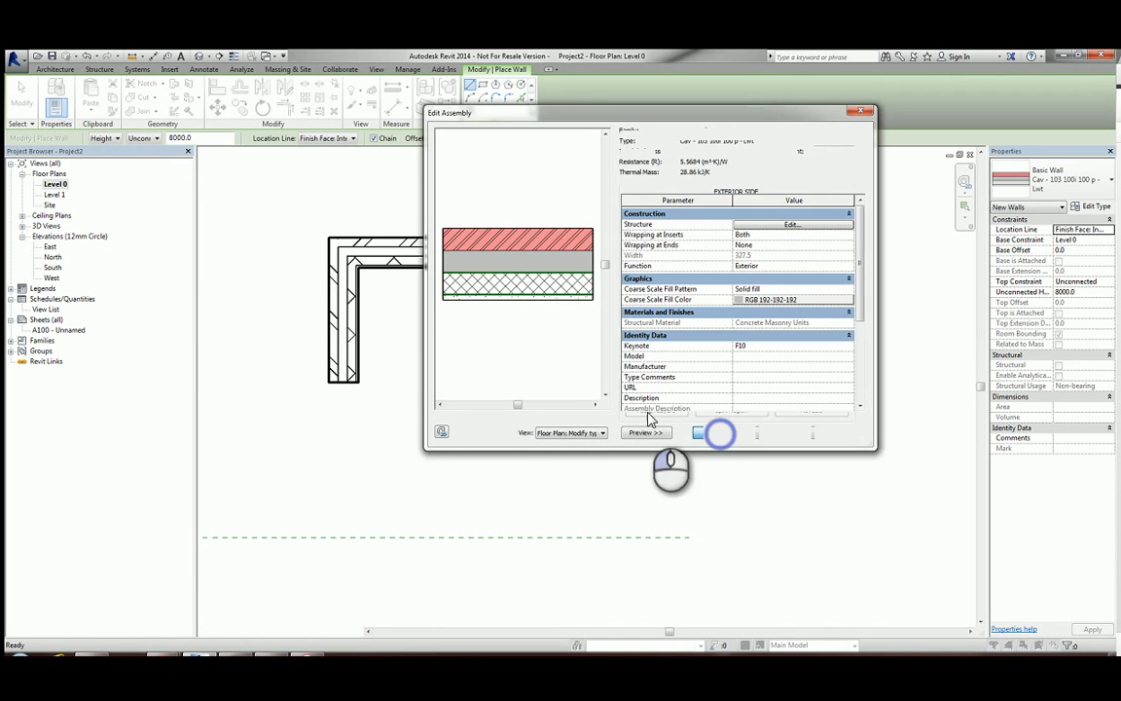
{"action": "left_click", "coordinate": [724, 432]}
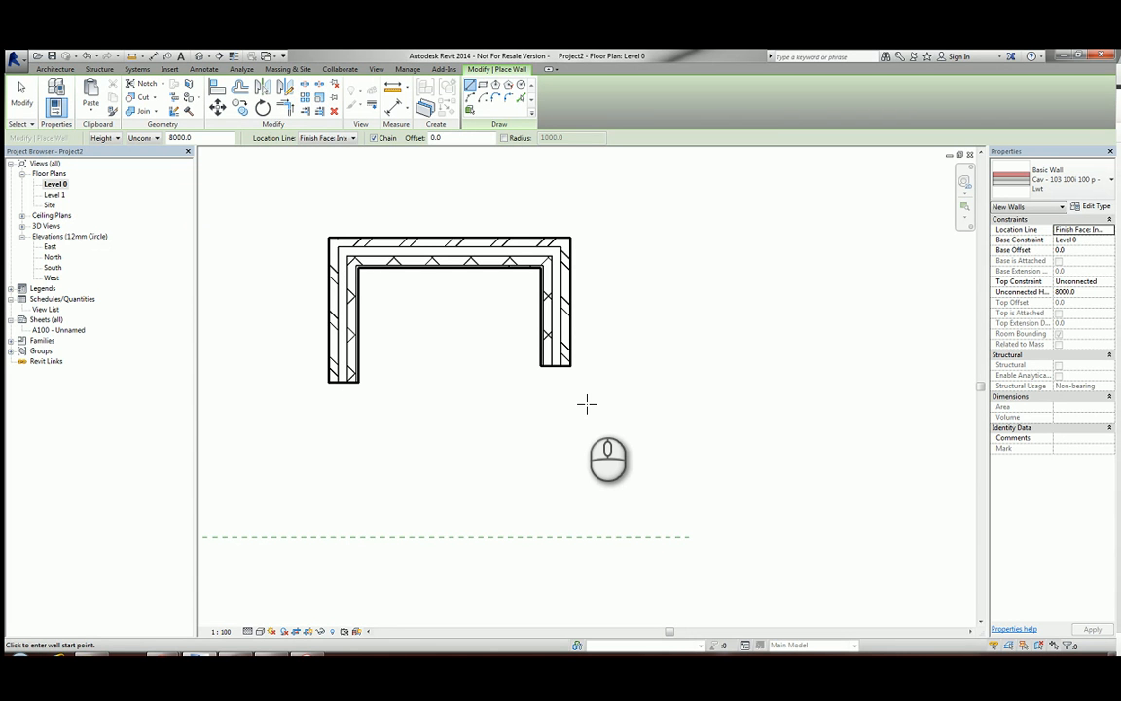
Step: Leave the Wall tool and delete all the drawn walls from the Level 0 plan
{"action": "left_click", "coordinate": [21, 93]}
{"action": "scroll", "coordinate": [407, 289], "scroll_direction": "down", "scroll_amount": 2}
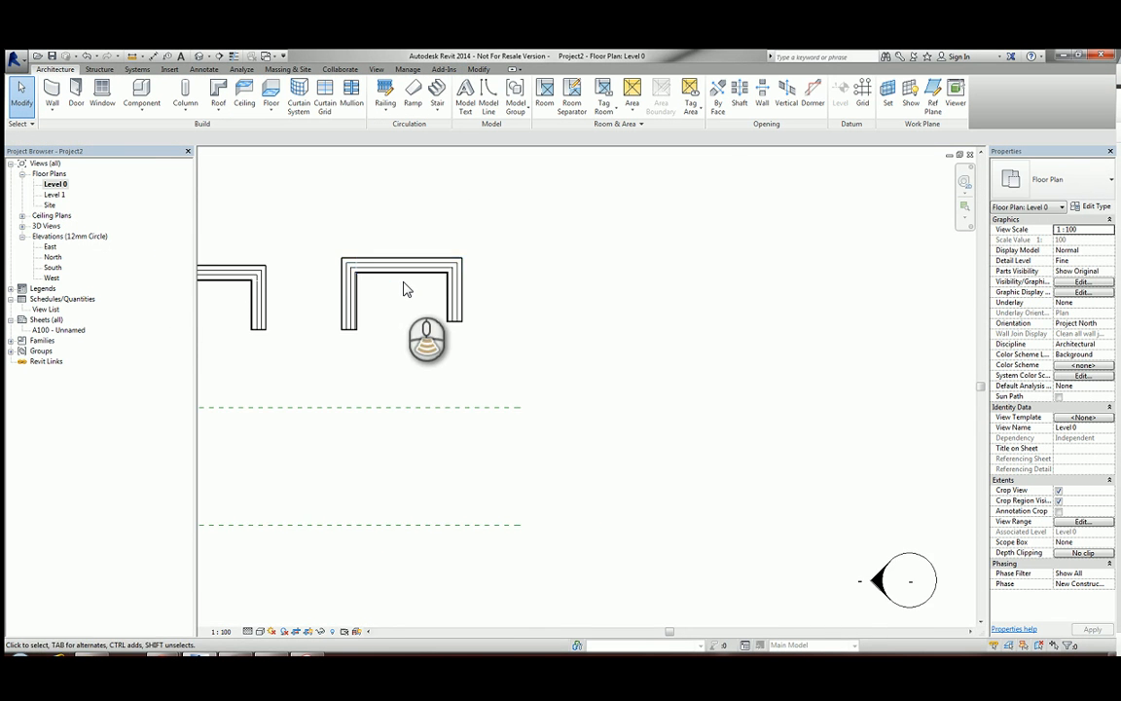
{"action": "scroll", "coordinate": [406, 289], "scroll_direction": "down", "scroll_amount": 3}
{"action": "middle_click_drag", "start_coordinate": [407, 289], "coordinate": [569, 313]}
{"action": "left_click_drag", "start_coordinate": [643, 276], "coordinate": [315, 330]}
{"action": "left_click", "coordinate": [334, 113]}
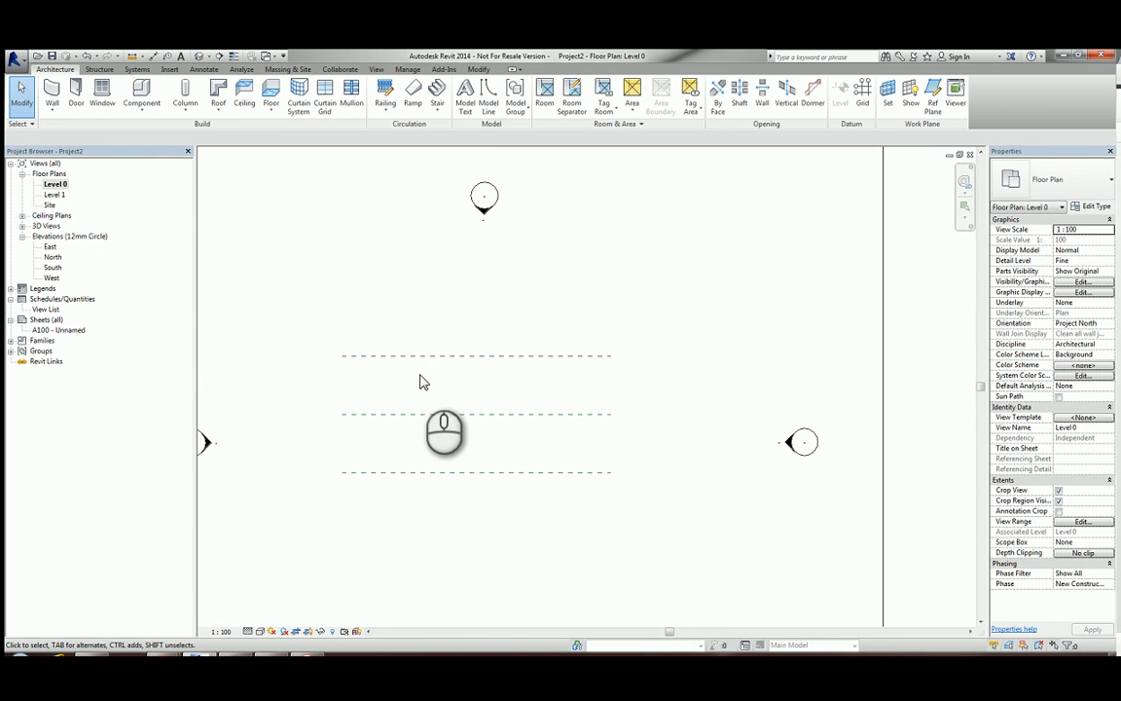
Step: Draw a cavity wall about 7600 mm long along the upper reference plane with the location line set to Finish Face: Exterior
{"action": "scroll", "coordinate": [422, 382], "scroll_direction": "up", "scroll_amount": 2}
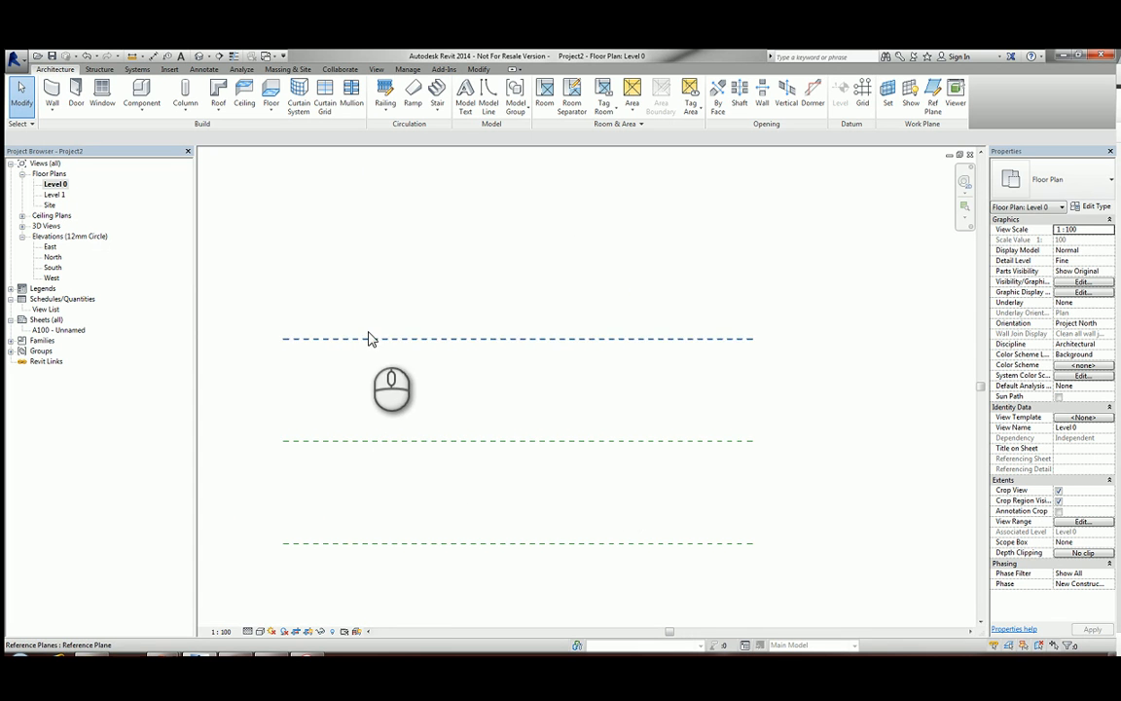
{"action": "middle_click_drag", "start_coordinate": [464, 442], "coordinate": [498, 358]}
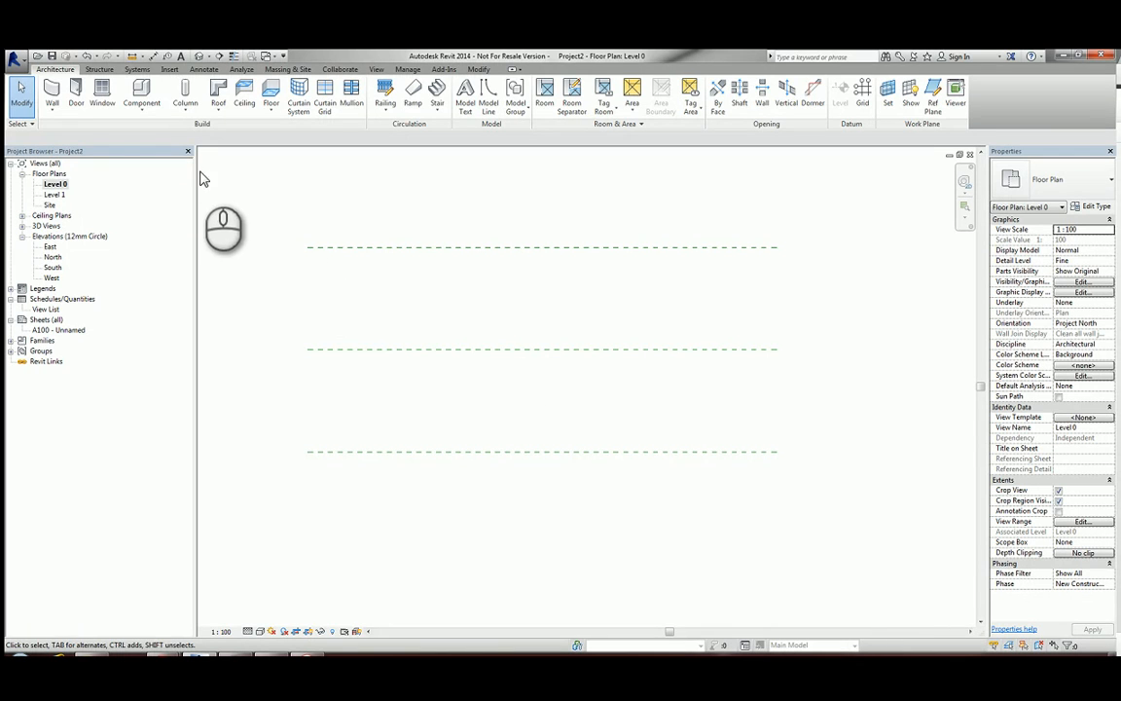
{"action": "left_click", "coordinate": [52, 93]}
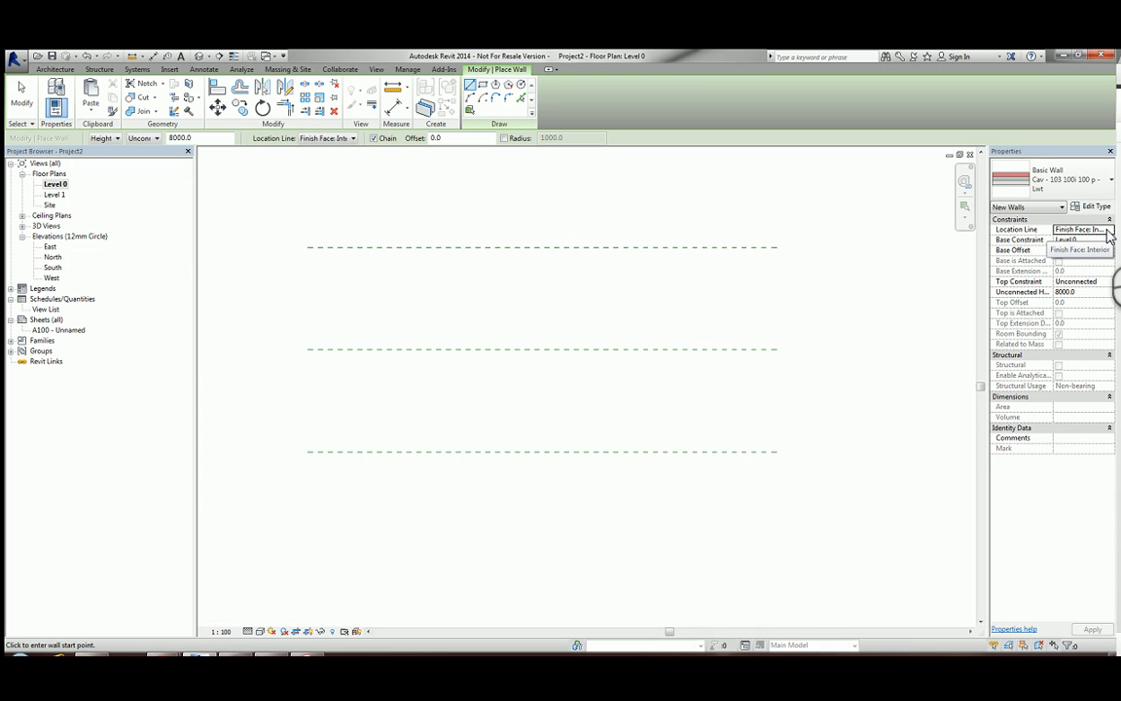
{"action": "left_click", "coordinate": [1107, 229]}
{"action": "left_click", "coordinate": [1085, 256]}
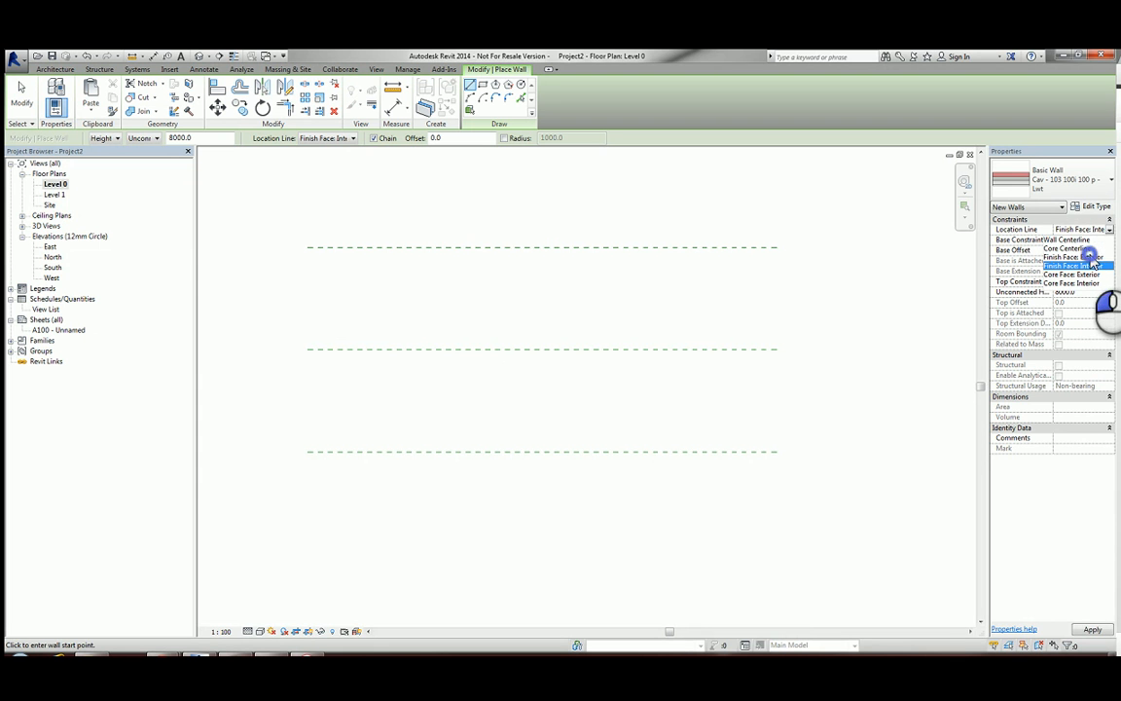
{"action": "left_click", "coordinate": [384, 251]}
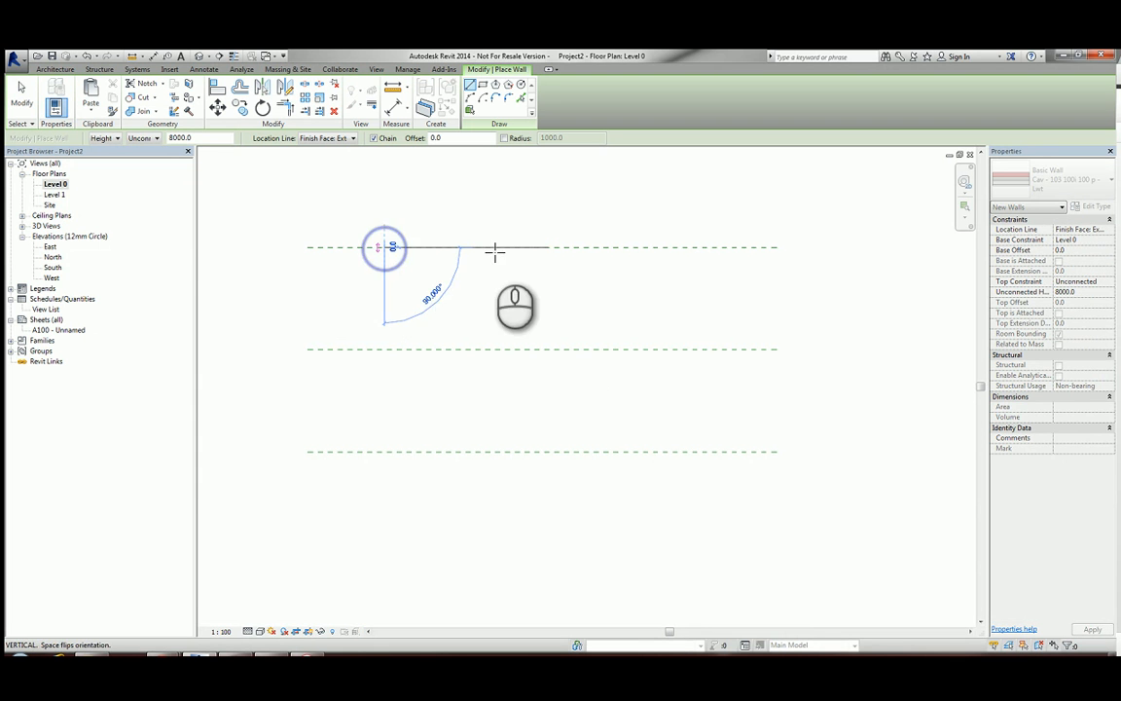
{"action": "left_click", "coordinate": [680, 250]}
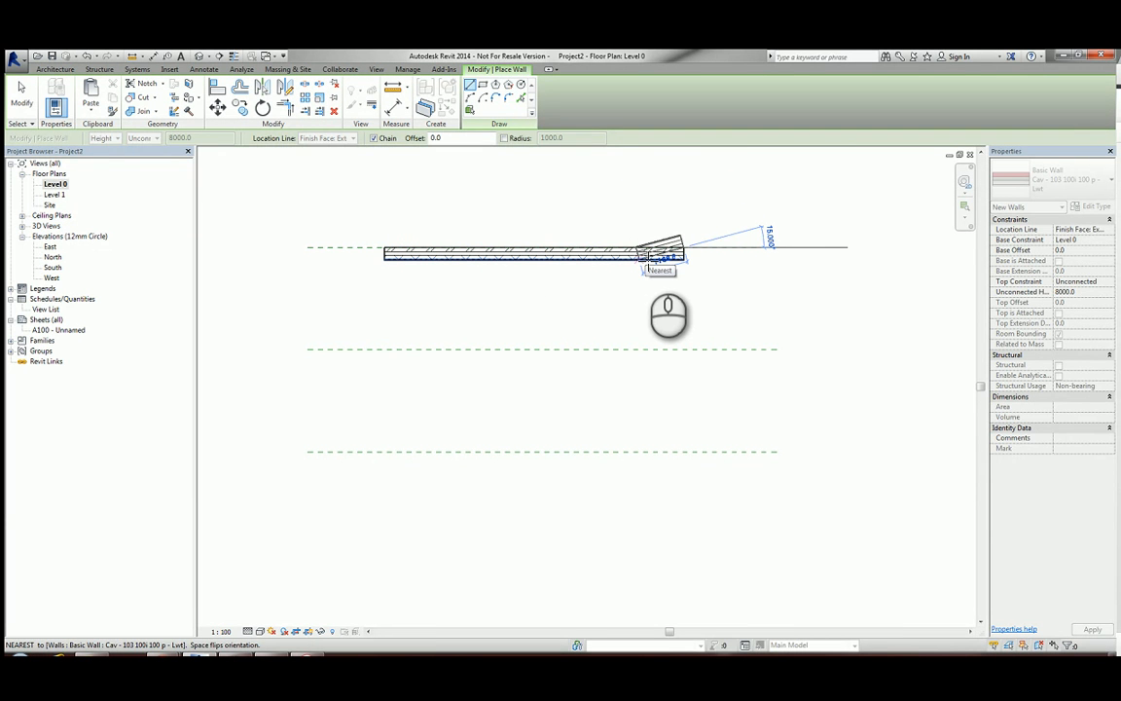
{"action": "key", "text": "Escape"}
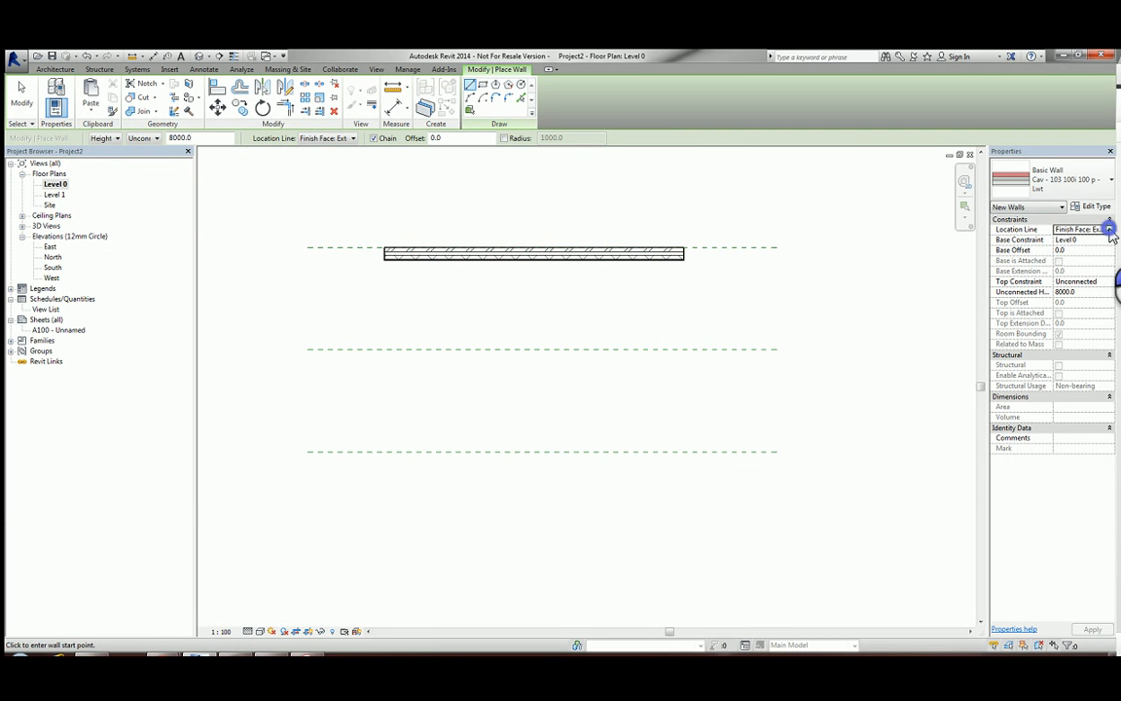
Step: Draw a wall about 7600 mm long along the middle reference plane with the location line set to Finish Face: Interior
{"action": "left_click", "coordinate": [1109, 229]}
{"action": "left_click", "coordinate": [1078, 266]}
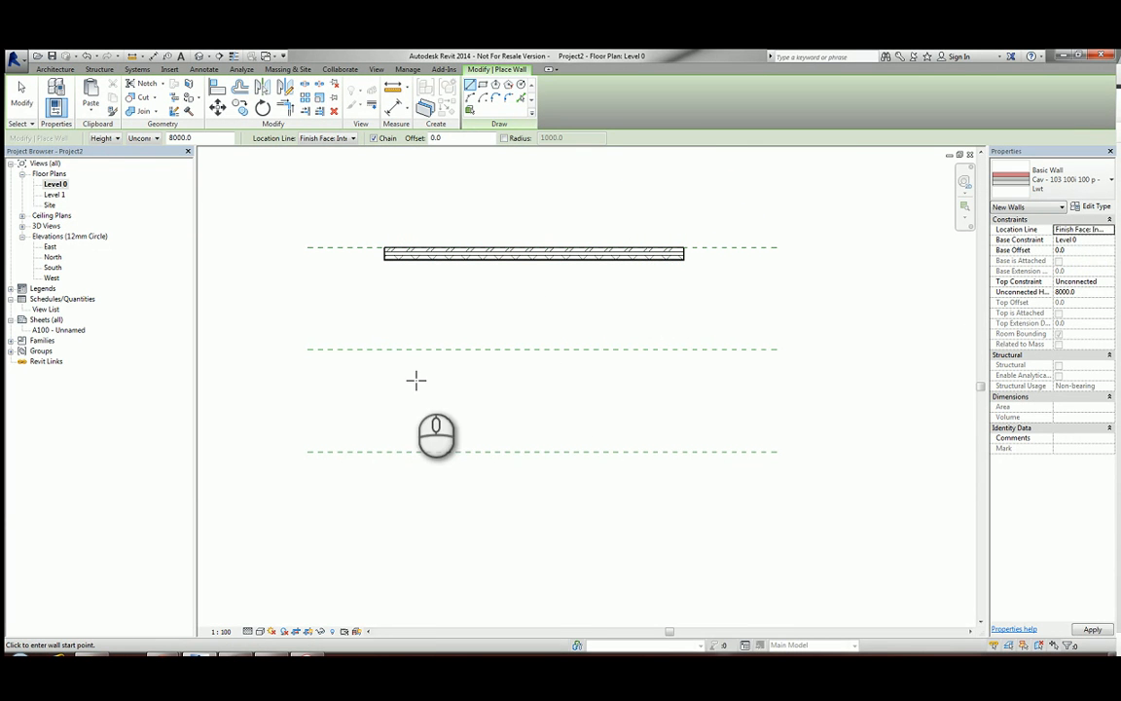
{"action": "left_click", "coordinate": [384, 347]}
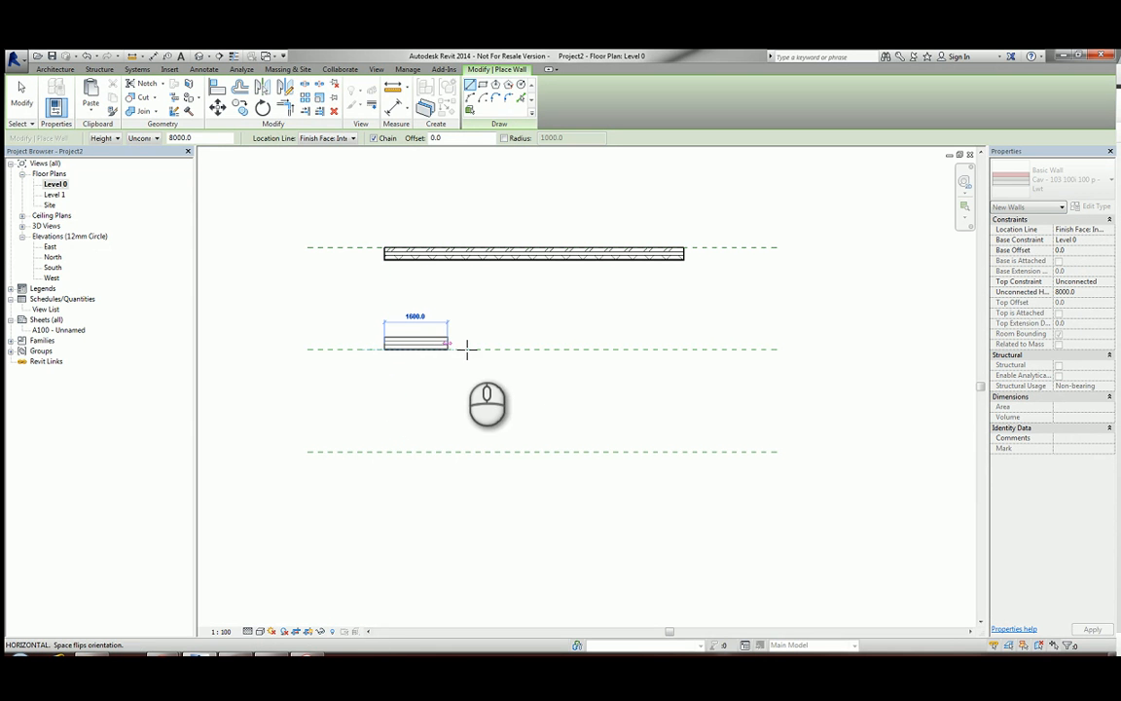
{"action": "left_click", "coordinate": [685, 348]}
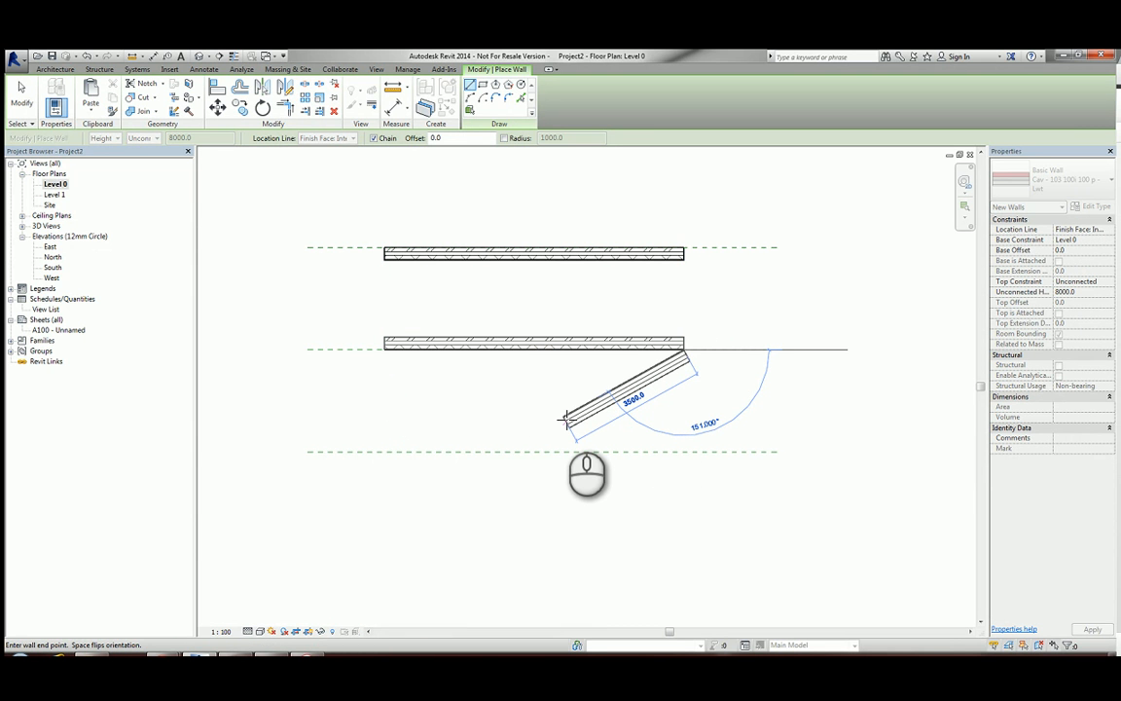
{"action": "key", "text": "Escape"}
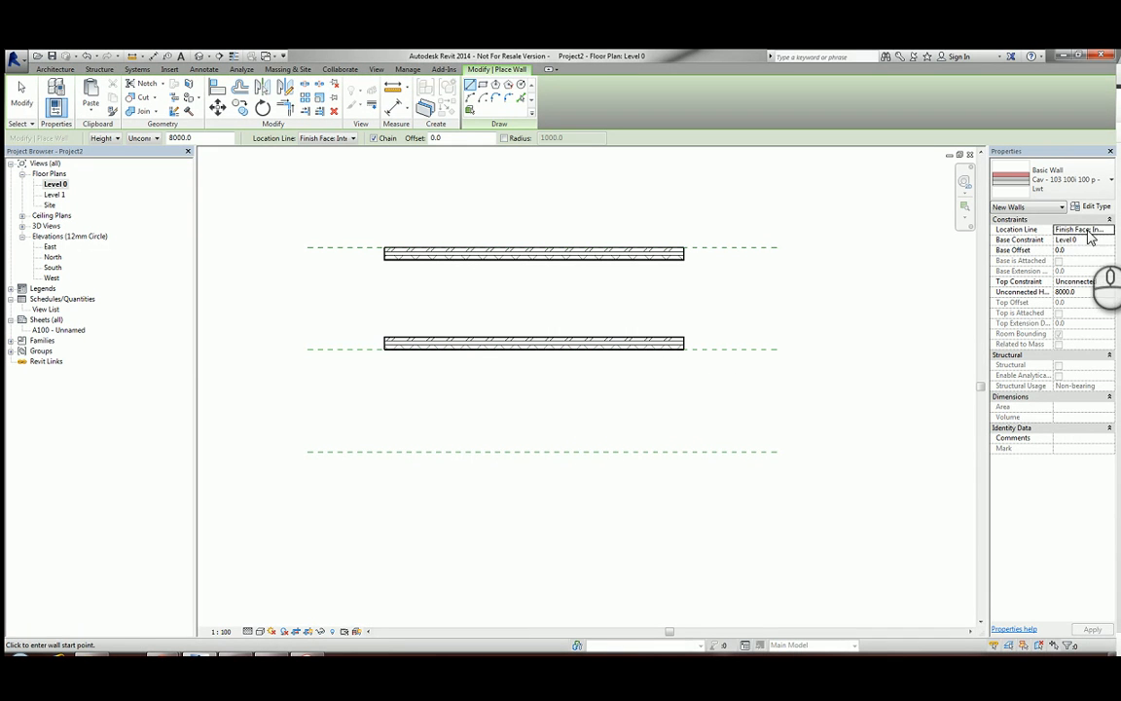
Step: Draw a 7600 mm wall along the lower reference plane with the location line set to Core Face: Exterior, and leave the Wall tool
{"action": "left_click", "coordinate": [1109, 231]}
{"action": "left_click", "coordinate": [1110, 231]}
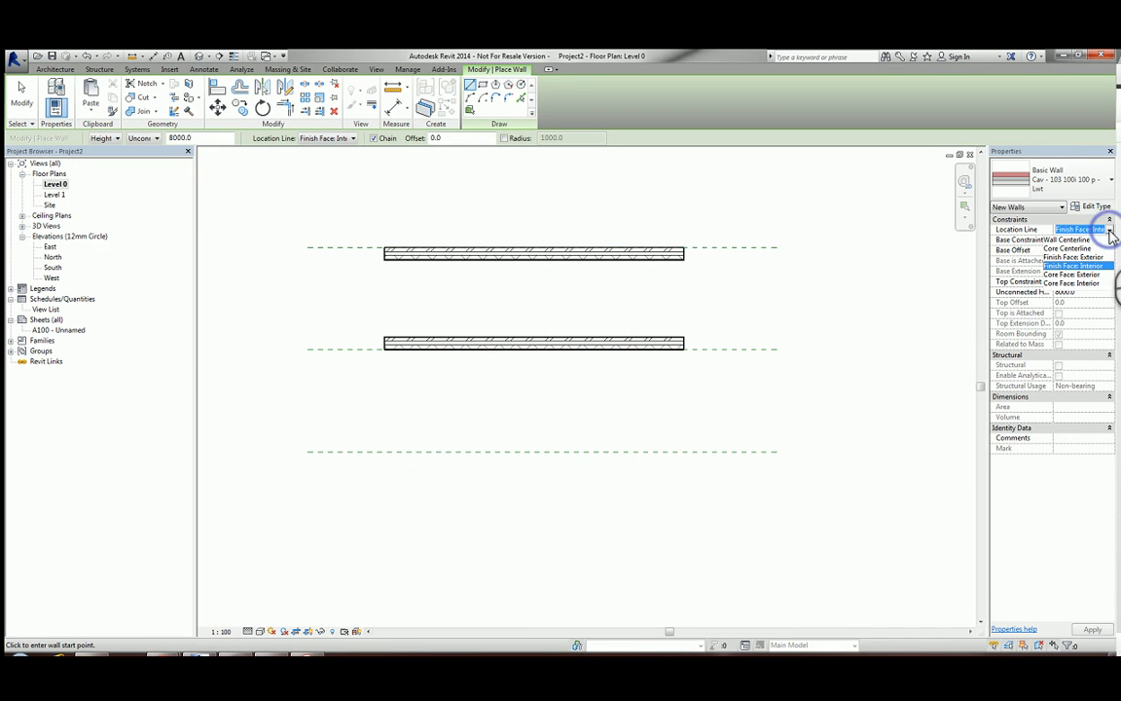
{"action": "left_click", "coordinate": [1070, 275]}
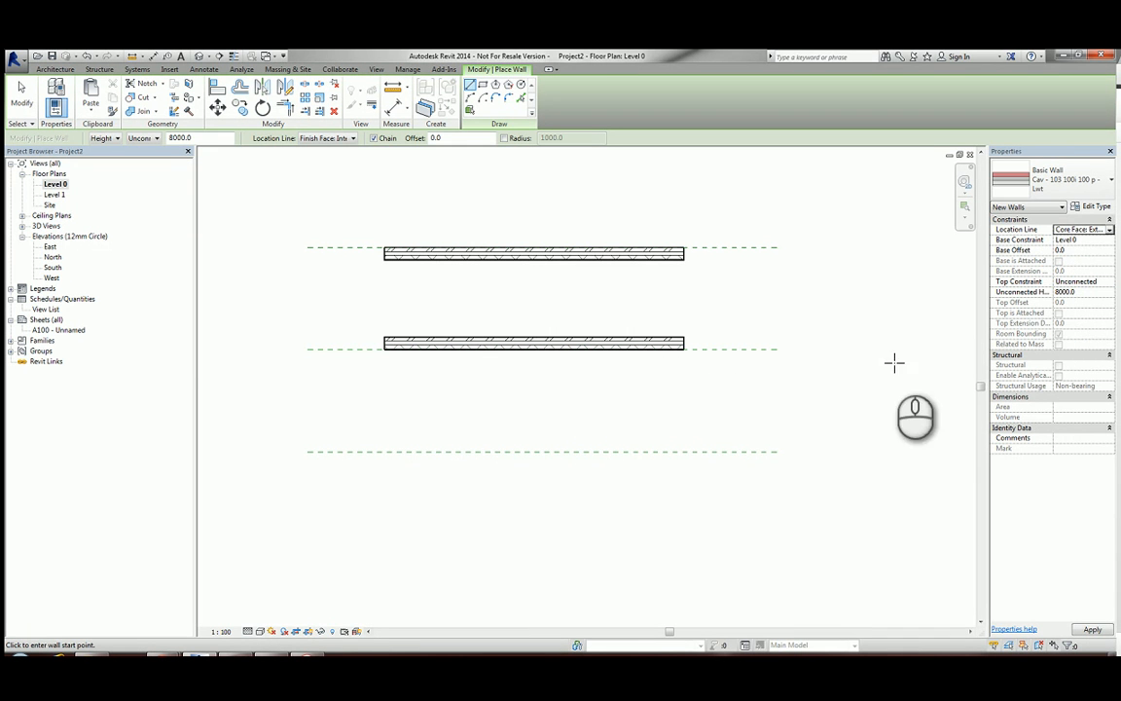
{"action": "left_click", "coordinate": [386, 452]}
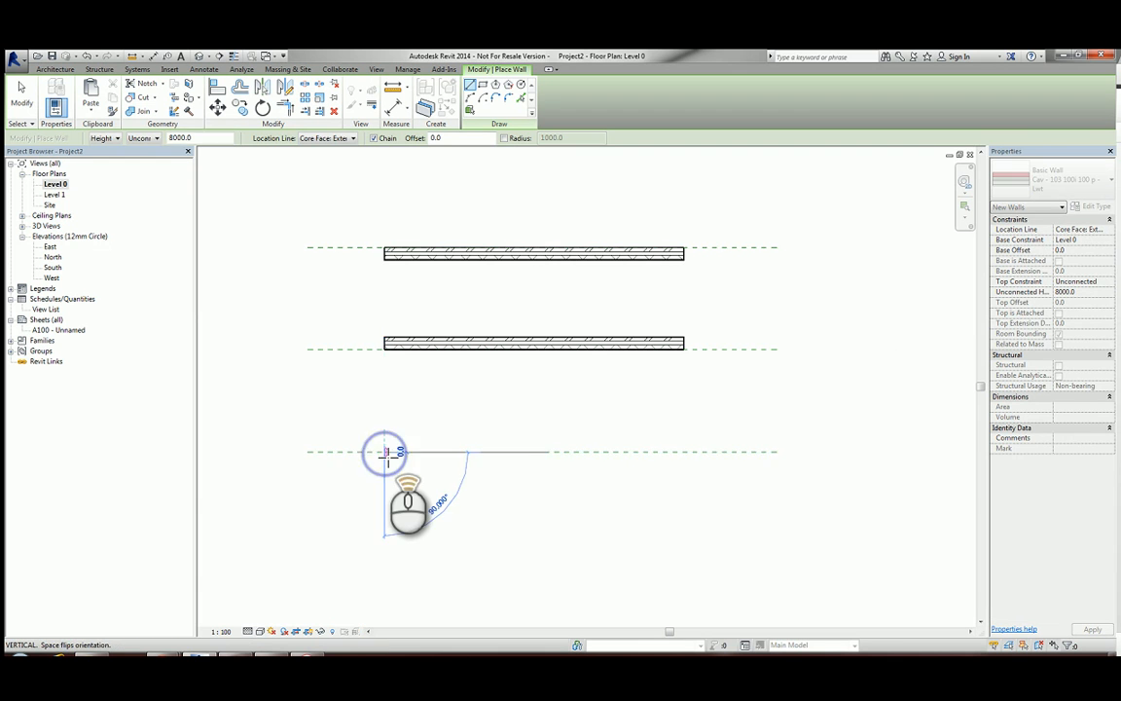
{"action": "scroll", "coordinate": [385, 454], "scroll_direction": "up", "scroll_amount": 3}
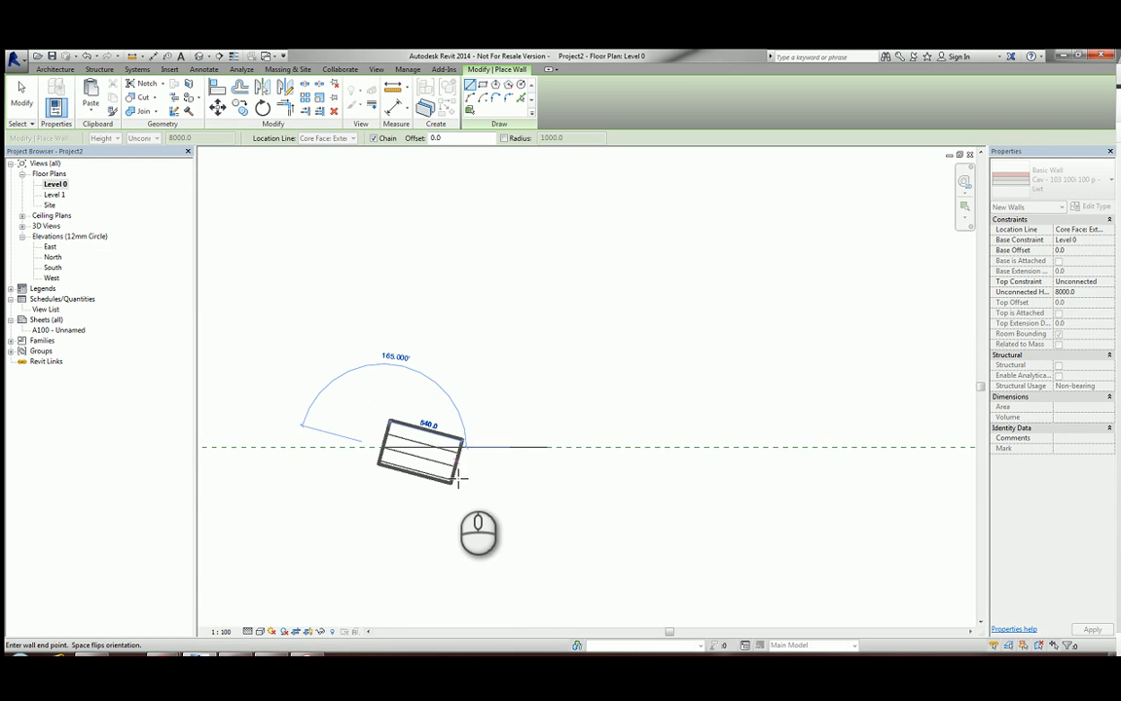
{"action": "scroll", "coordinate": [549, 445], "scroll_direction": "down", "scroll_amount": 3}
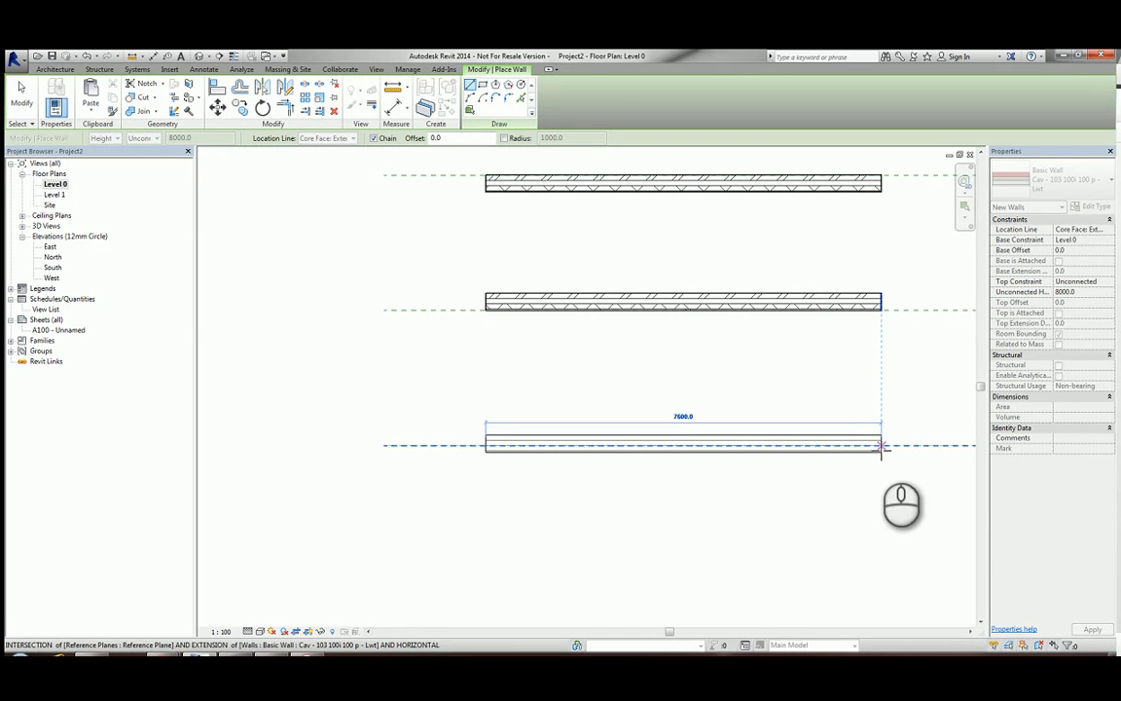
{"action": "left_click", "coordinate": [880, 445]}
{"action": "left_click", "coordinate": [21, 95]}
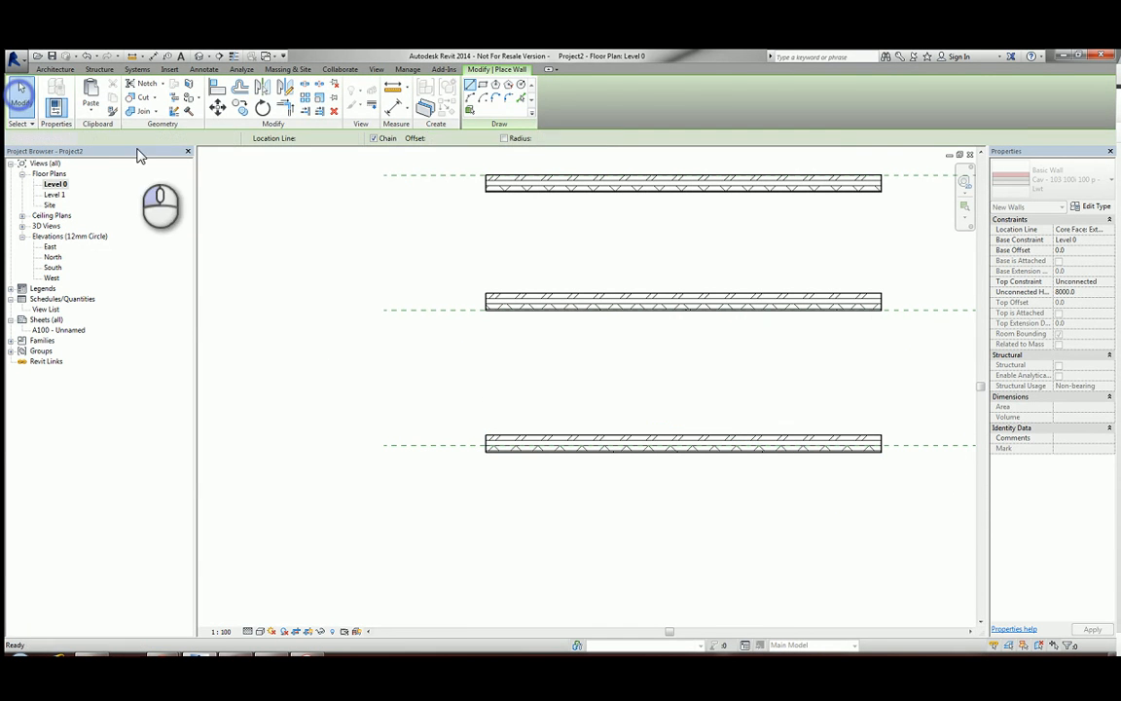
Step: Split each of the three walls near its middle, about 3700 mm from its right end, and leave the Split tool
{"action": "middle_click_drag", "start_coordinate": [681, 273], "coordinate": [638, 294]}
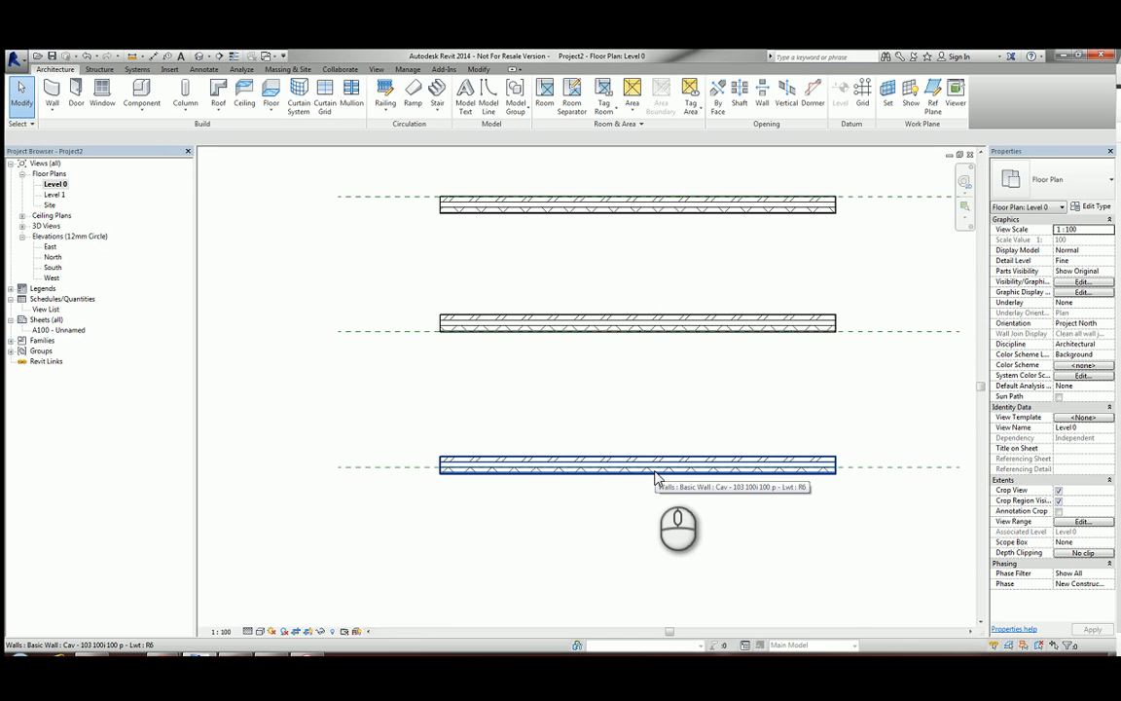
{"action": "left_click", "coordinate": [599, 216]}
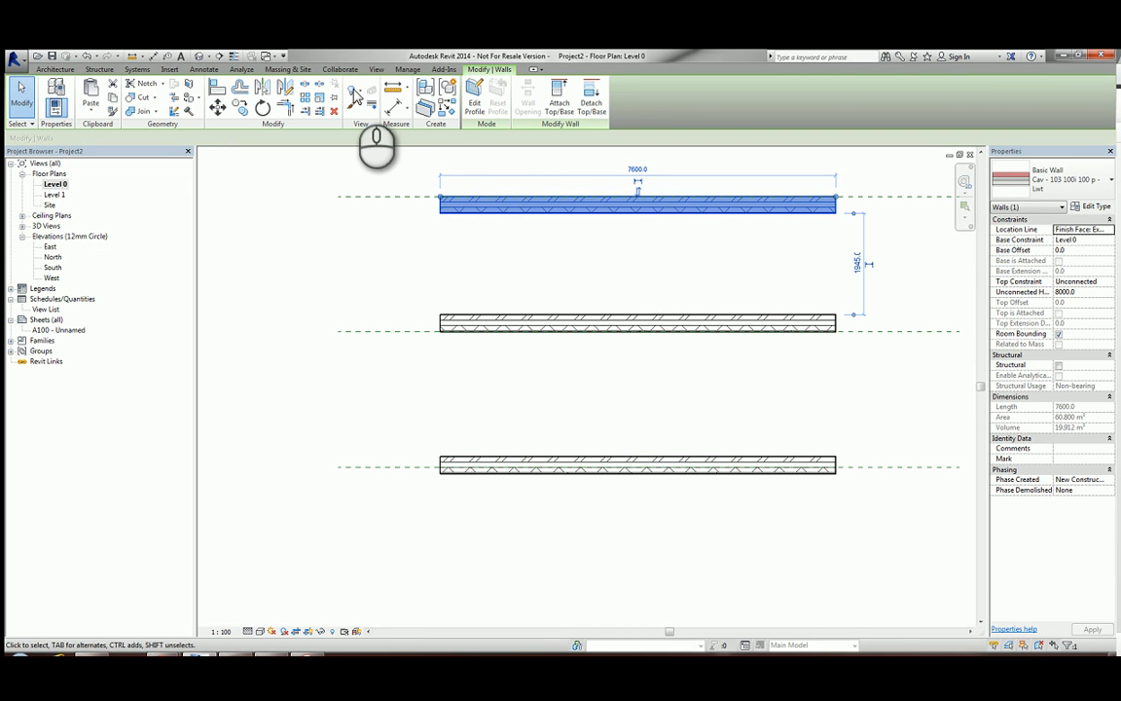
{"action": "left_click", "coordinate": [308, 87]}
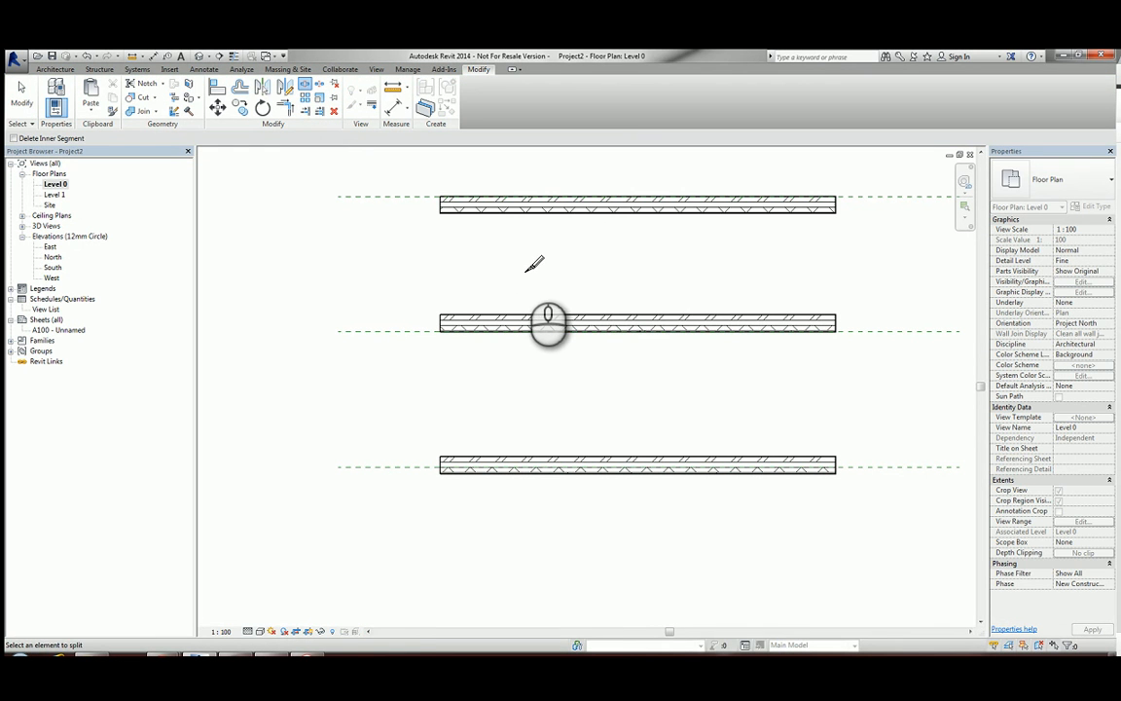
{"action": "left_click", "coordinate": [644, 206]}
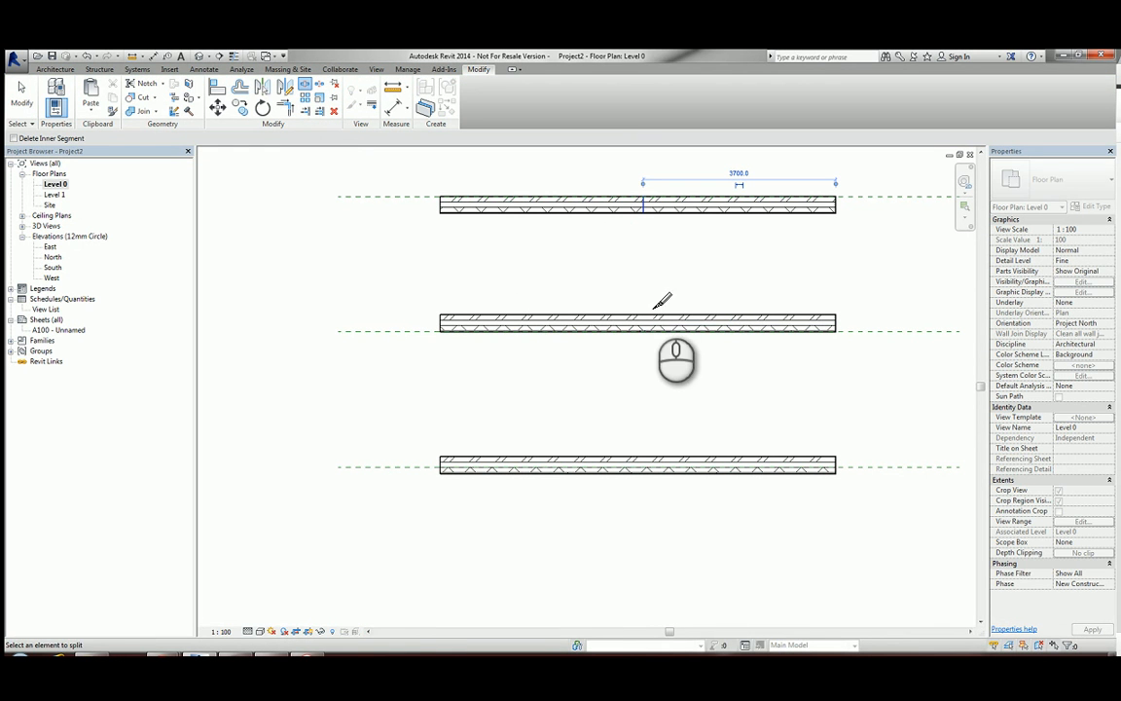
{"action": "left_click", "coordinate": [643, 317]}
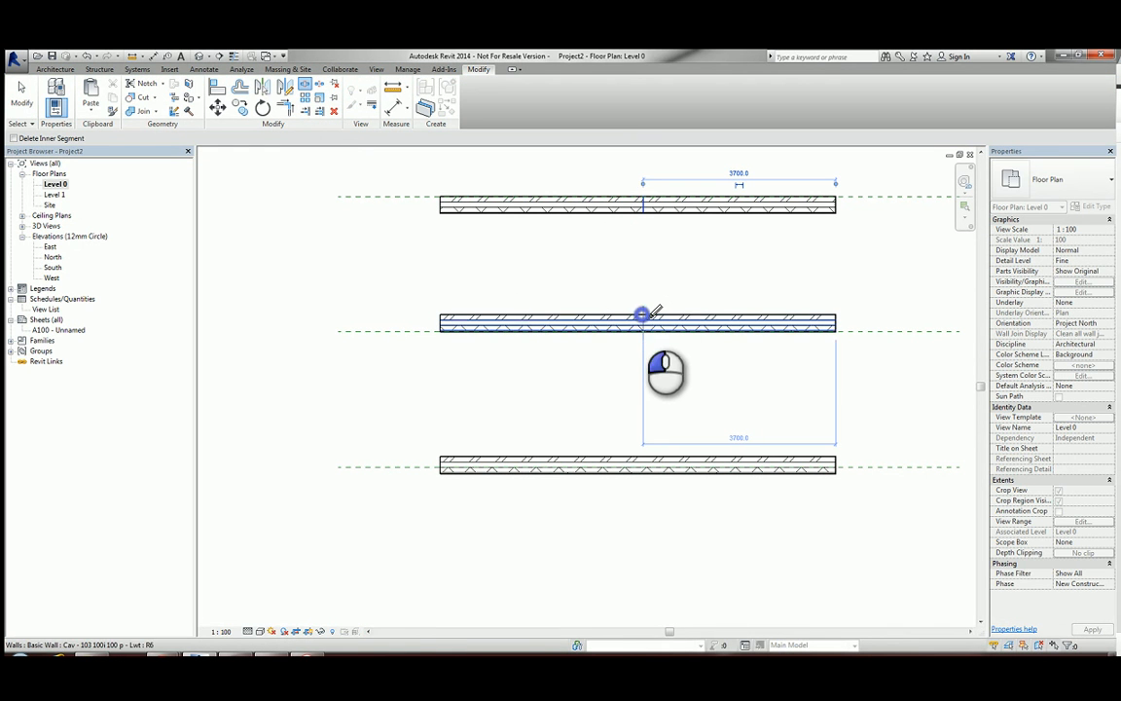
{"action": "left_click", "coordinate": [644, 462]}
{"action": "left_click", "coordinate": [22, 92]}
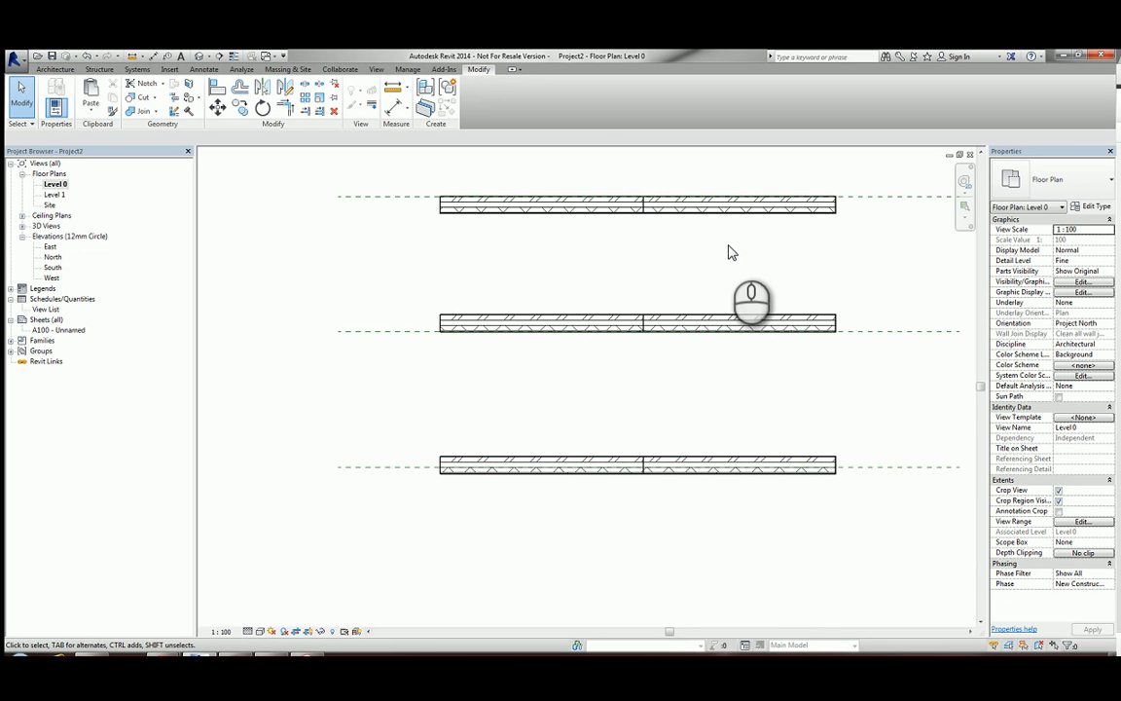
Step: Change the right half of the upper wall to the type Cav - 22r 75 100i 100 p - Lwt and deselect it
{"action": "left_click", "coordinate": [713, 204]}
{"action": "scroll", "coordinate": [689, 209], "scroll_direction": "up", "scroll_amount": 3}
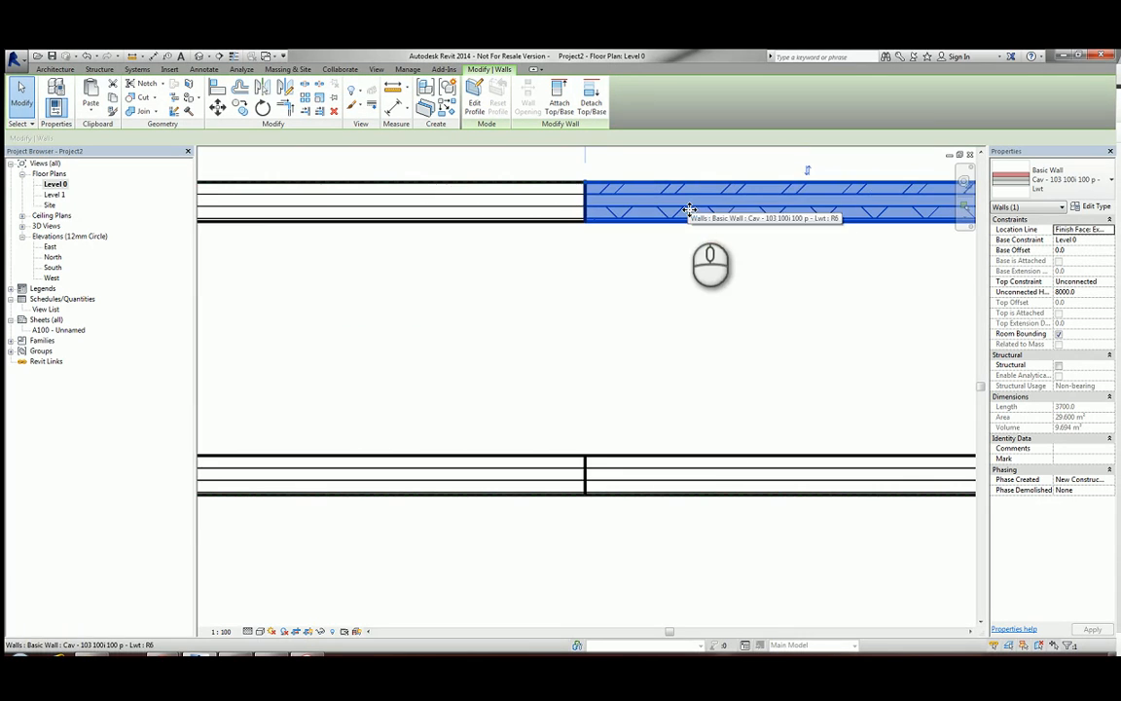
{"action": "middle_click_drag", "start_coordinate": [718, 302], "coordinate": [568, 332]}
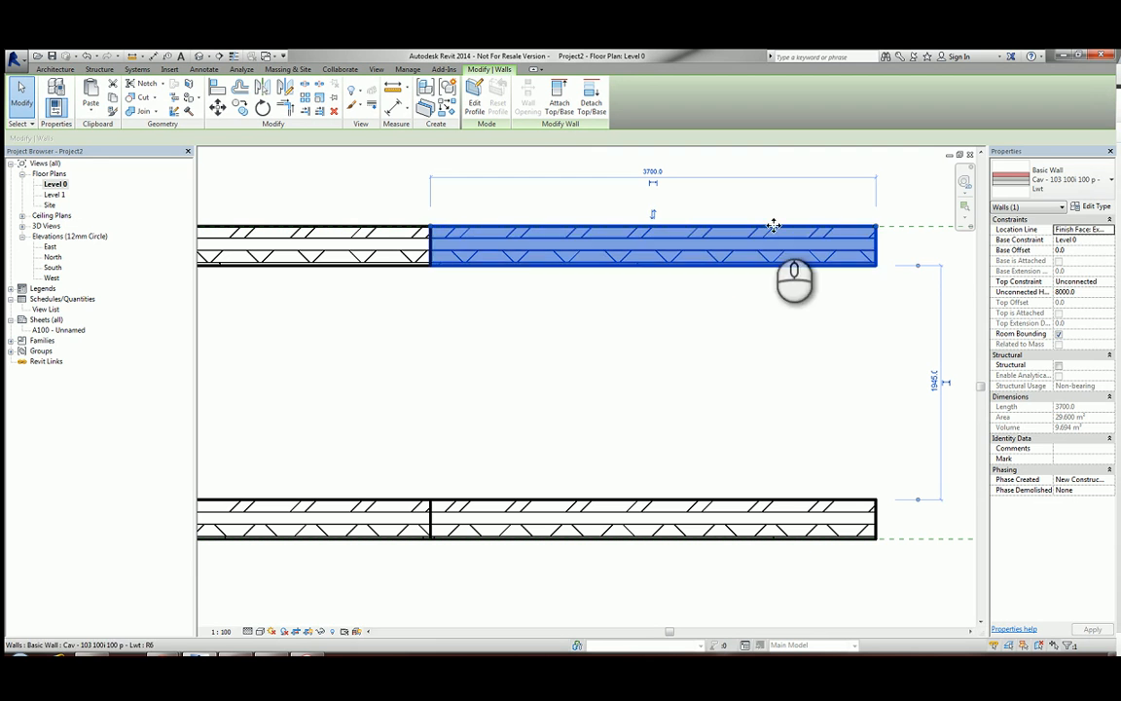
{"action": "left_click", "coordinate": [1078, 194]}
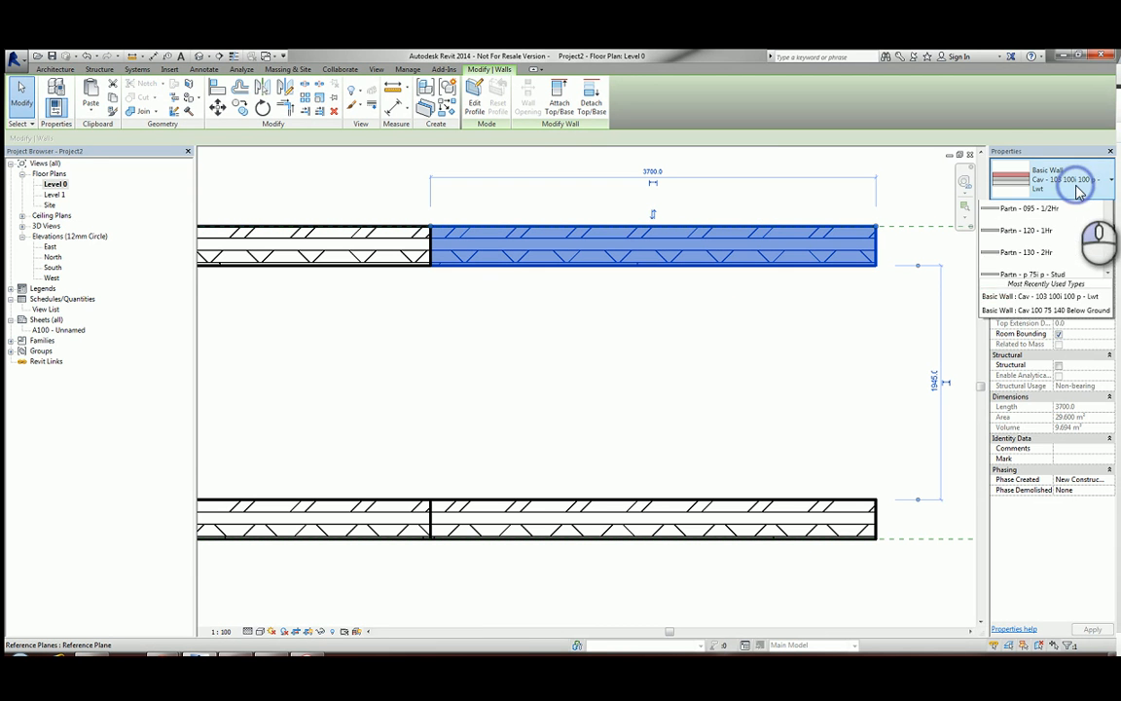
{"action": "scroll", "coordinate": [1095, 248], "scroll_direction": "up", "scroll_amount": 3}
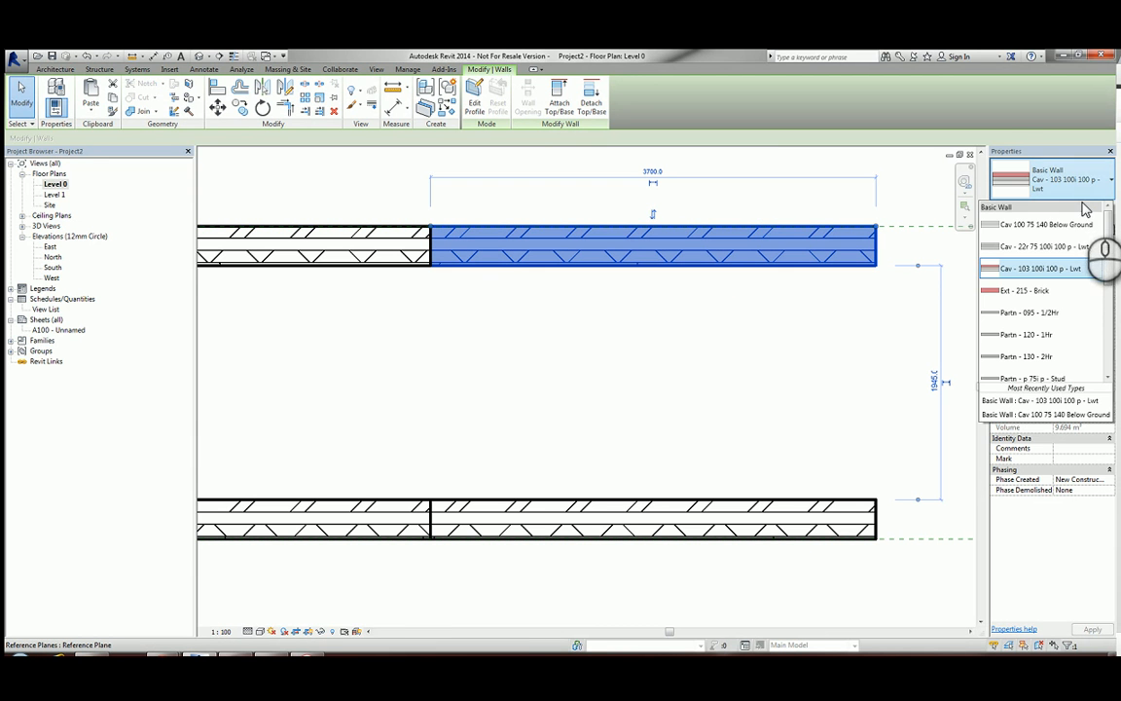
{"action": "left_click", "coordinate": [1034, 247]}
{"action": "left_click", "coordinate": [471, 334]}
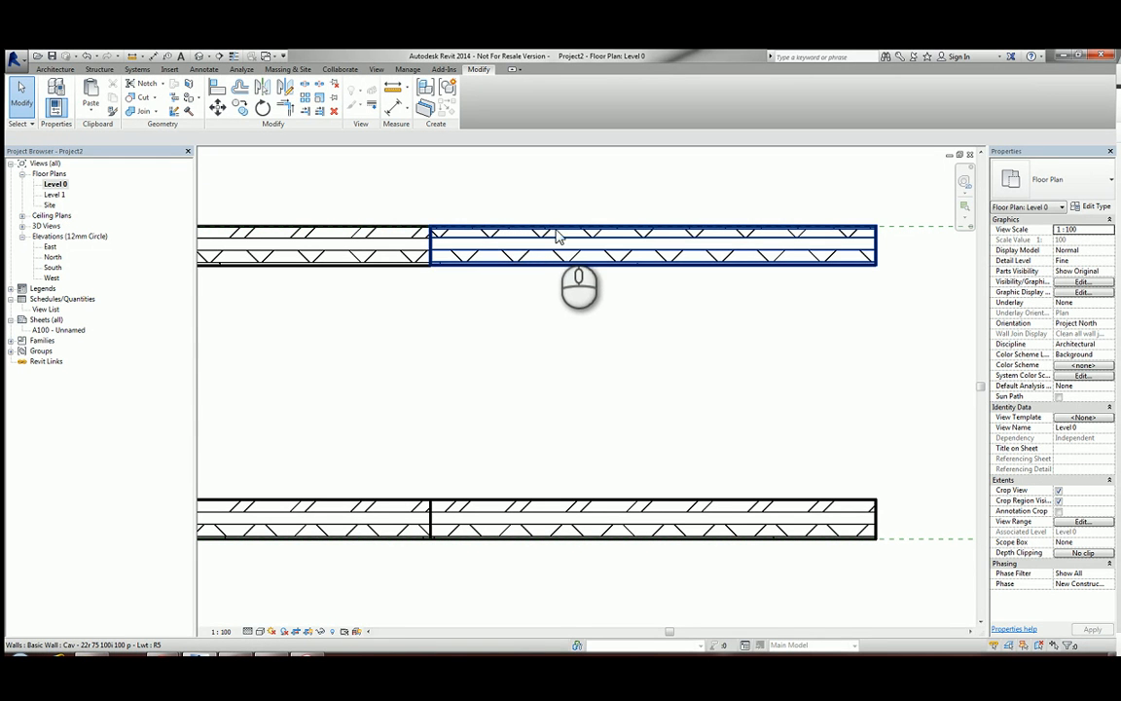
Step: Turn on the Thin Lines display and inspect how the layers align where the upper wall's two types meet
{"action": "left_click", "coordinate": [234, 56]}
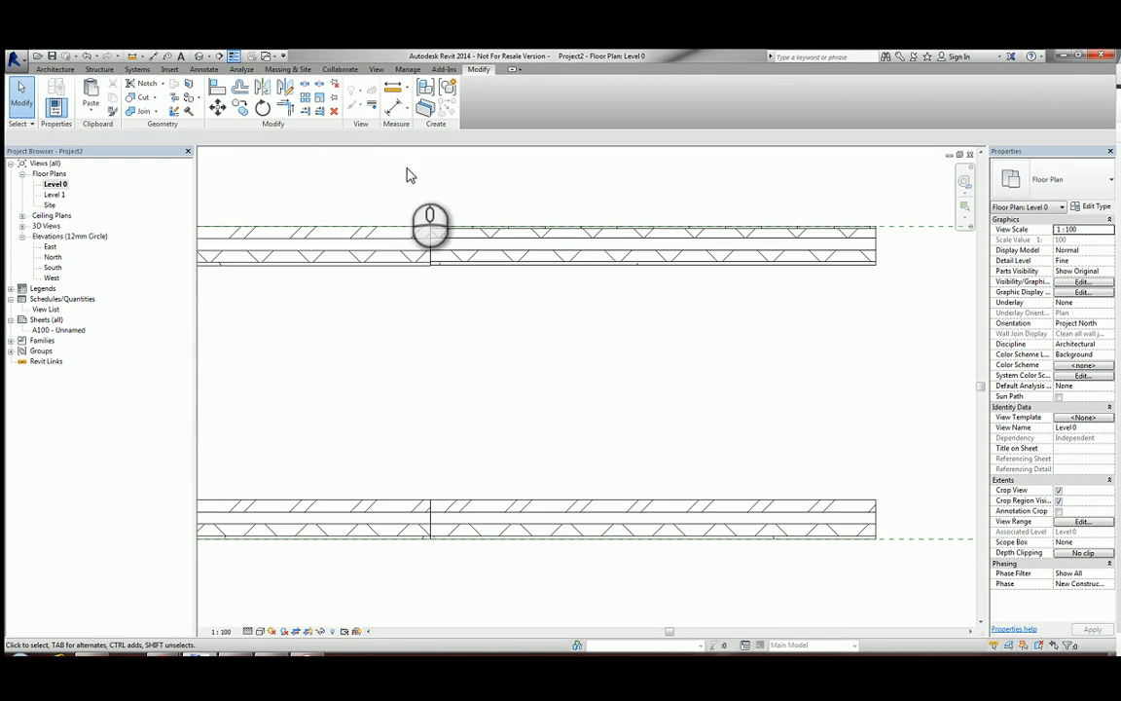
{"action": "scroll", "coordinate": [421, 233], "scroll_direction": "up", "scroll_amount": 4}
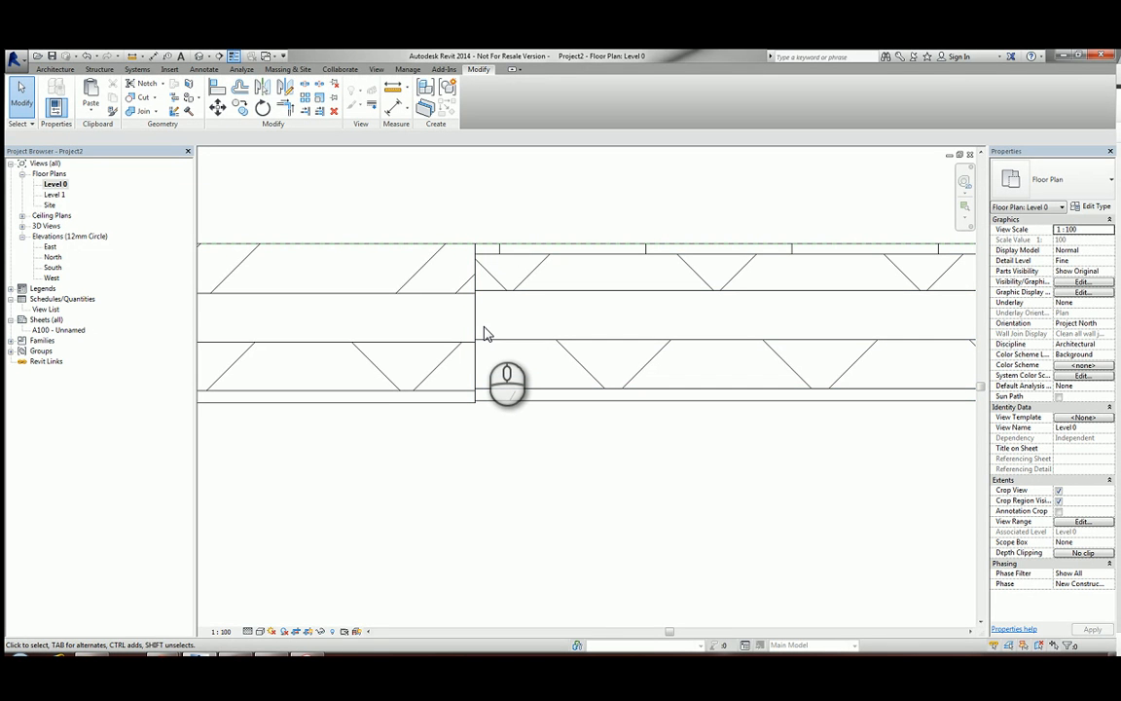
{"action": "scroll", "coordinate": [475, 310], "scroll_direction": "down", "scroll_amount": 5}
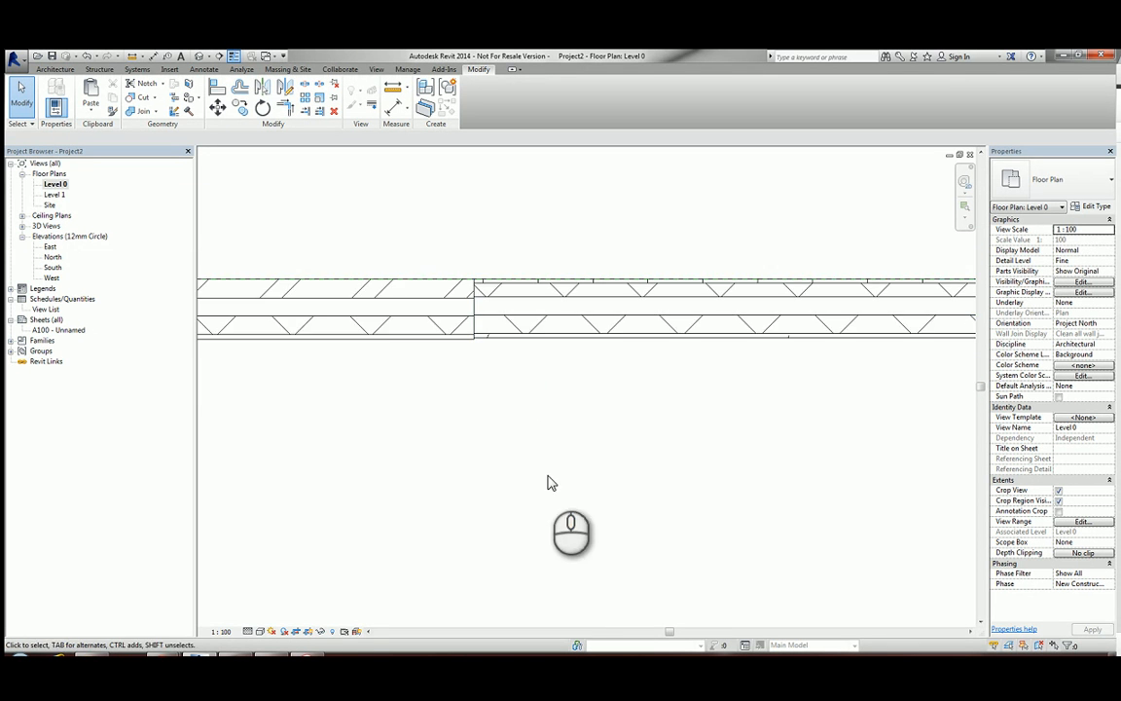
Step: Change the right half of the middle wall to the type Cav - 22r 75 100i 100 p - Lwt and inspect its junction
{"action": "scroll", "coordinate": [568, 231], "scroll_direction": "up", "scroll_amount": 2}
{"action": "scroll", "coordinate": [562, 465], "scroll_direction": "up", "scroll_amount": 2}
{"action": "scroll", "coordinate": [562, 465], "scroll_direction": "up", "scroll_amount": 2}
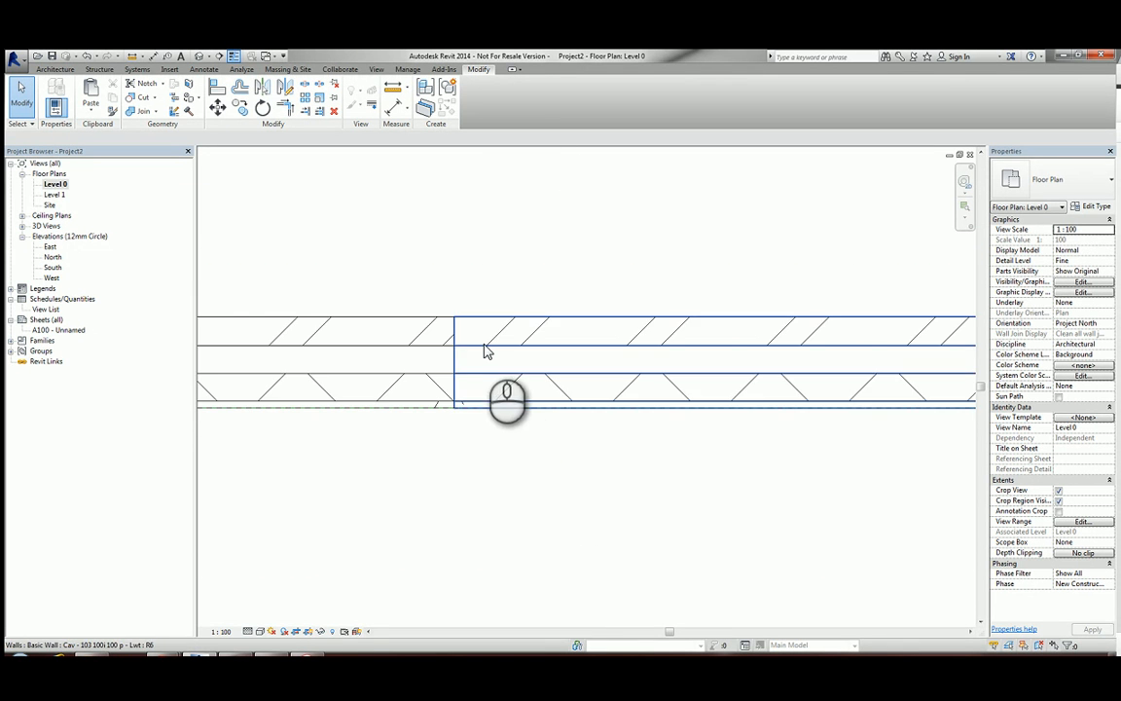
{"action": "left_click", "coordinate": [538, 328]}
{"action": "left_click", "coordinate": [1043, 189]}
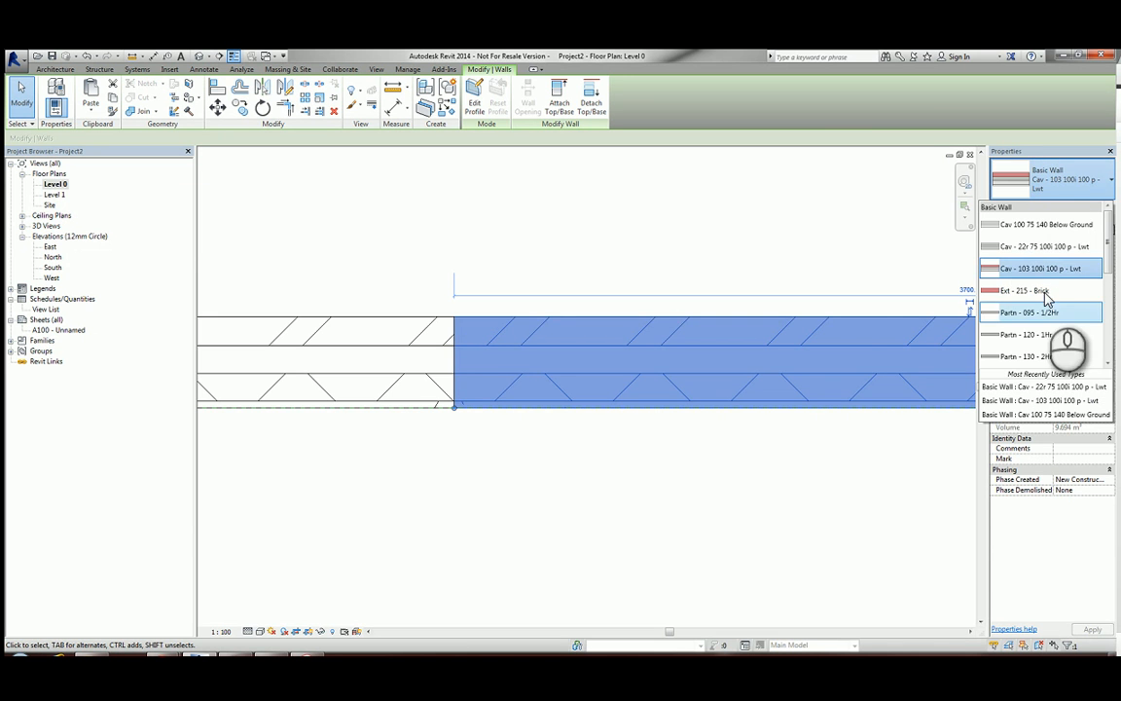
{"action": "left_click", "coordinate": [1036, 249]}
{"action": "left_click", "coordinate": [489, 219]}
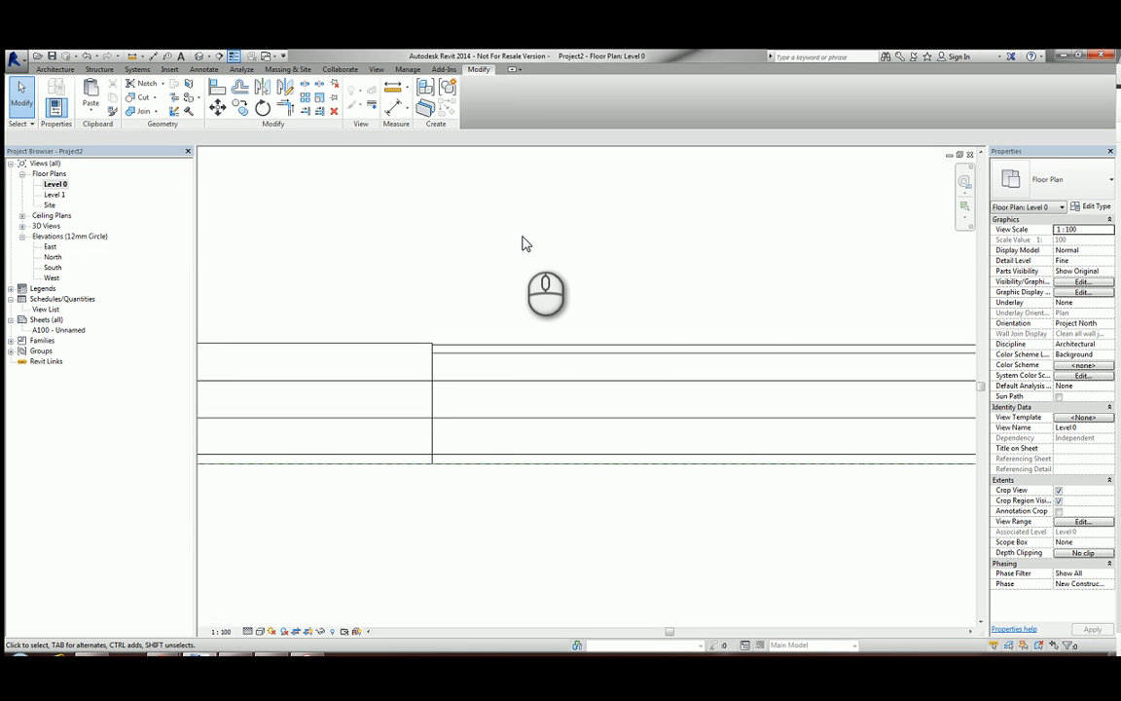
{"action": "middle_click_drag", "start_coordinate": [522, 243], "coordinate": [562, 188]}
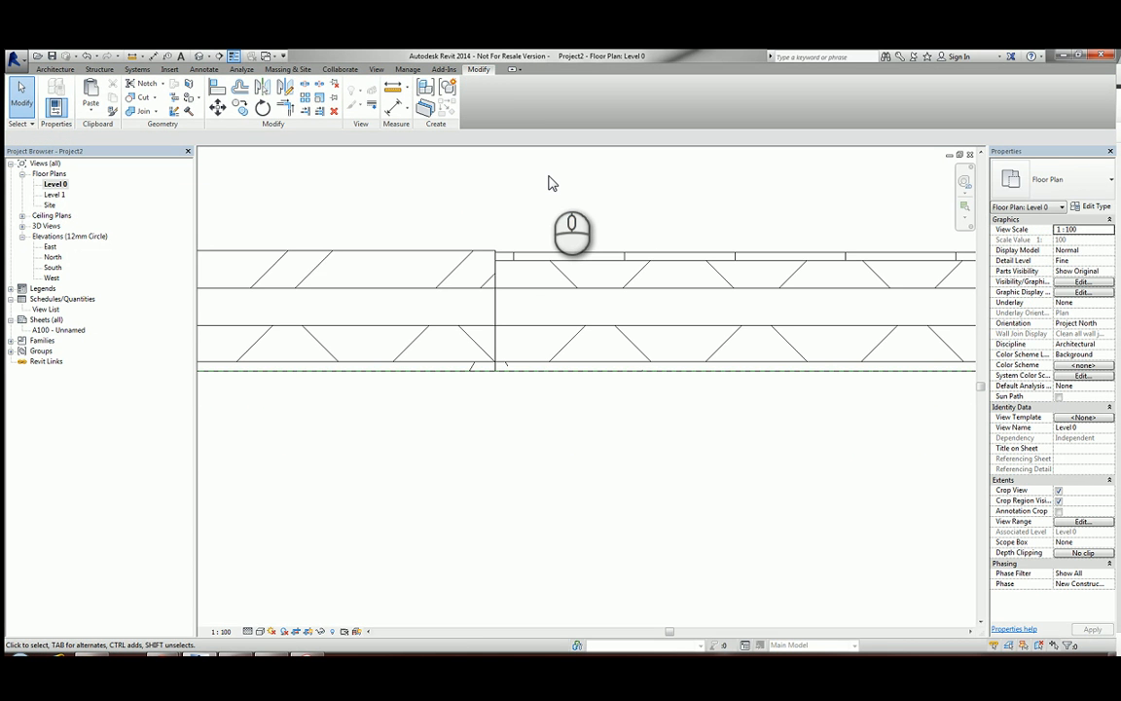
Step: Select the right half of the middle wall and inspect how its layers meet the left half along the reference plane
{"action": "left_click", "coordinate": [515, 290]}
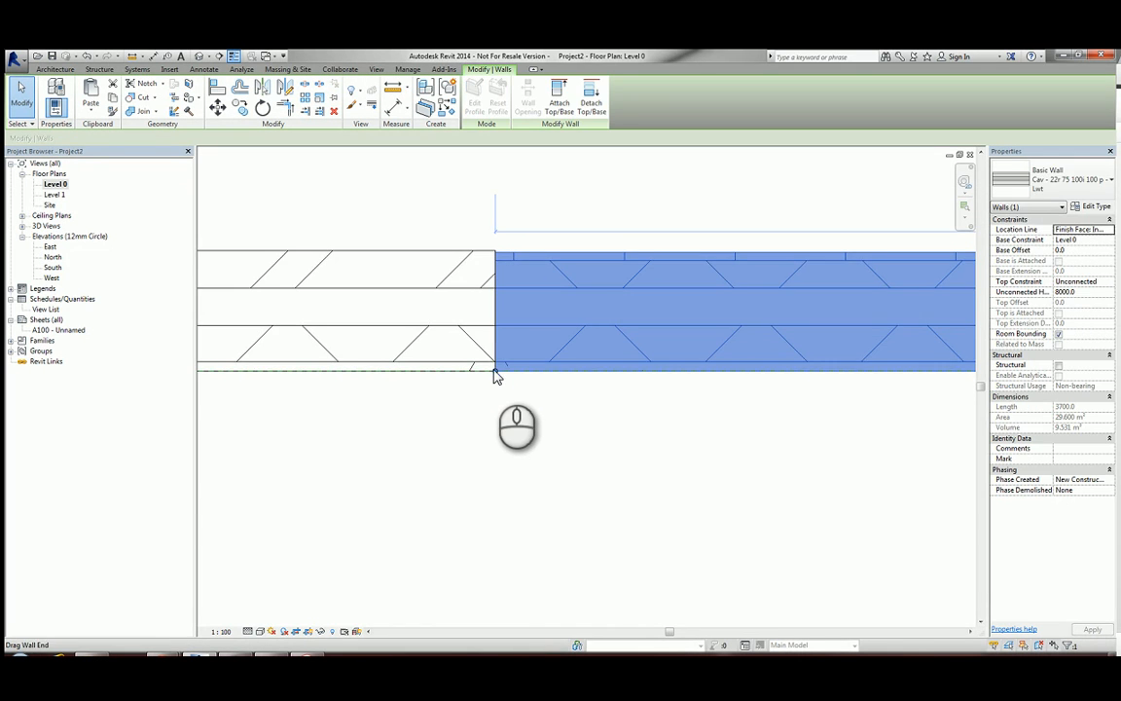
{"action": "left_click", "coordinate": [495, 377]}
{"action": "left_click", "coordinate": [405, 217]}
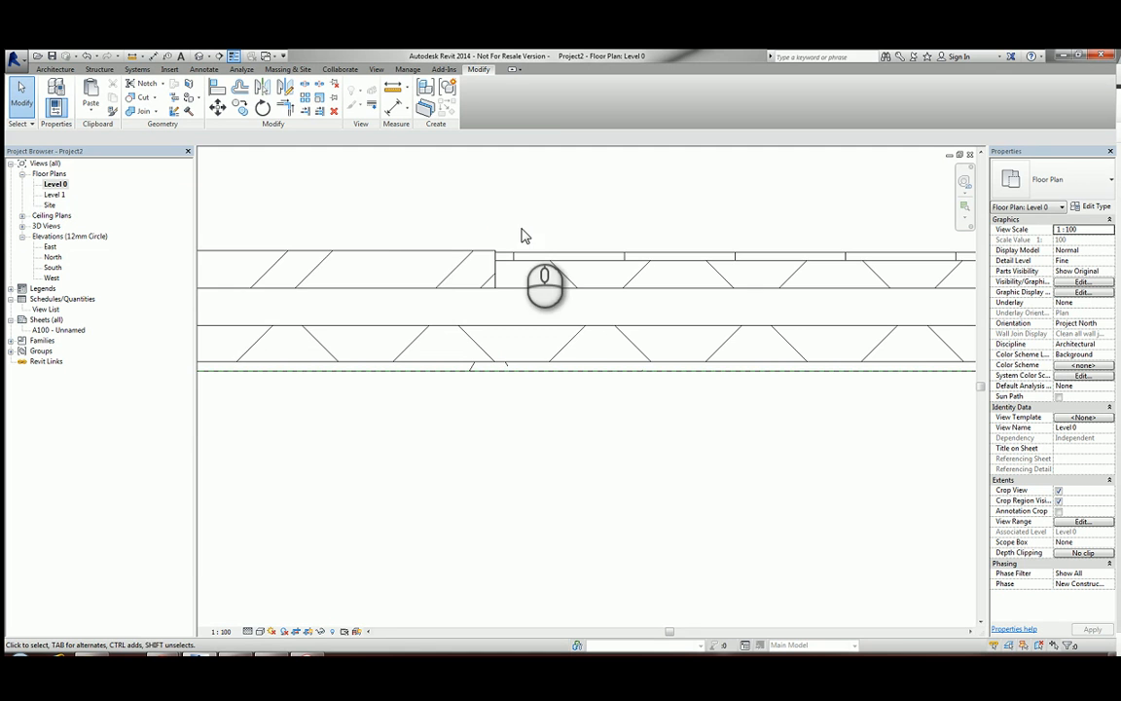
{"action": "scroll", "coordinate": [498, 265], "scroll_direction": "up", "scroll_amount": 3}
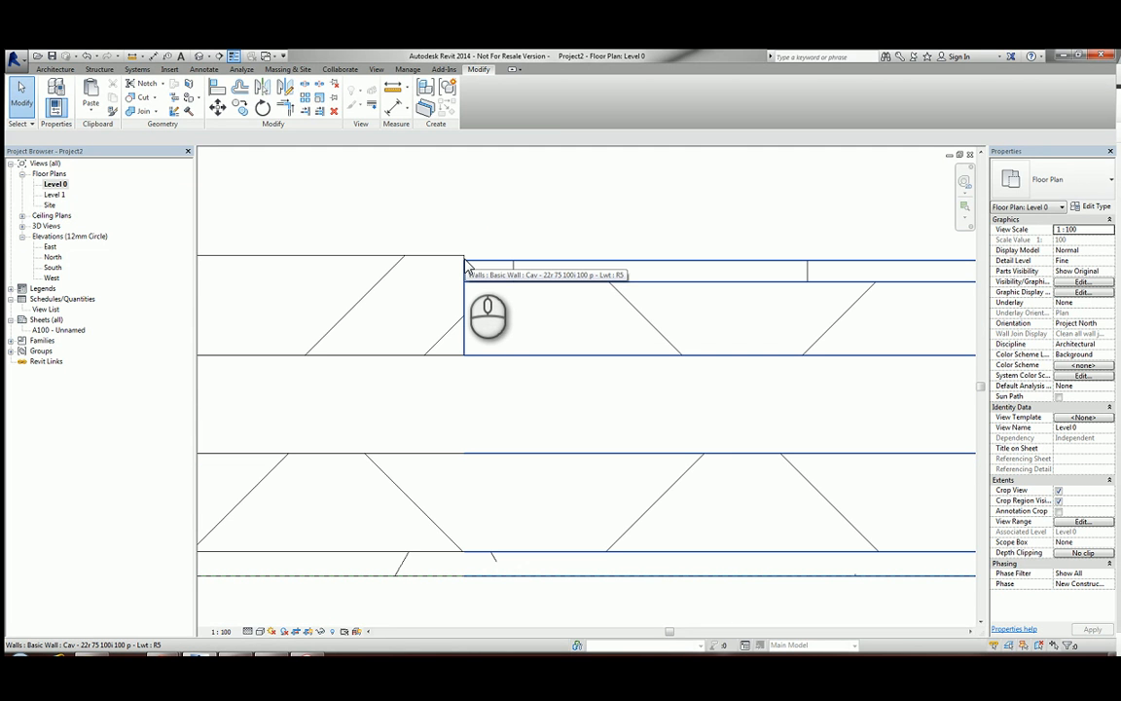
{"action": "scroll", "coordinate": [474, 238], "scroll_direction": "down", "scroll_amount": 3}
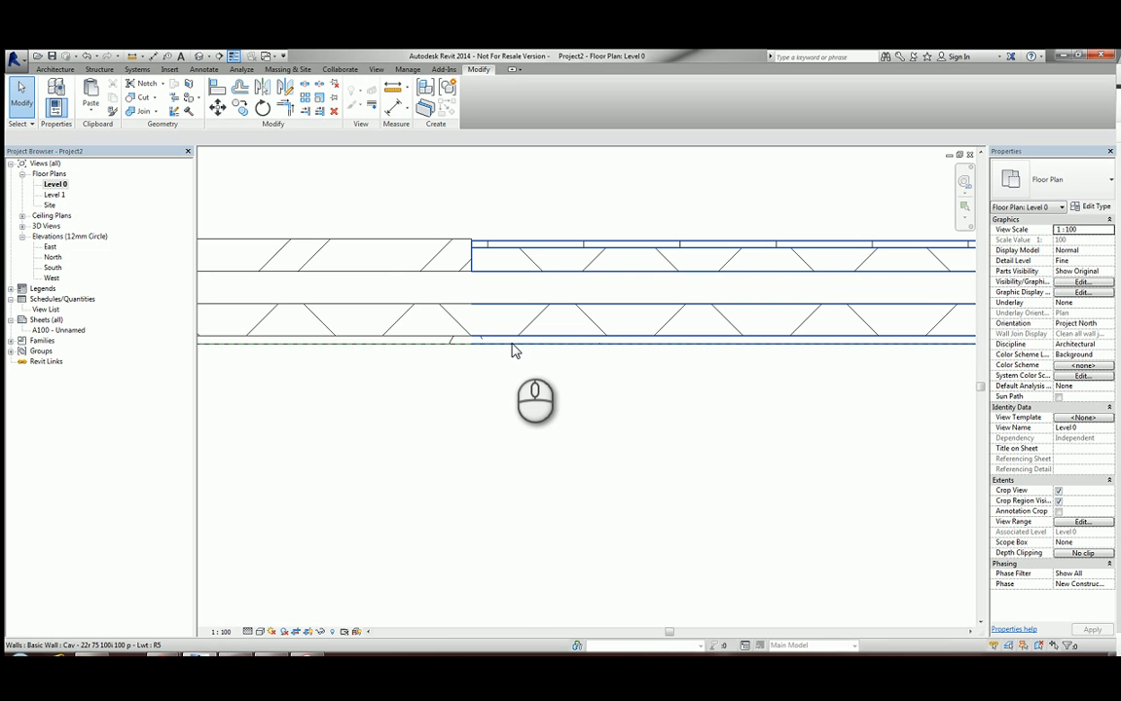
Step: Set the Gypsum finish layer to 15 mm thick in the type structure of the middle wall's right half, and deselect the wall
{"action": "left_click", "coordinate": [513, 307]}
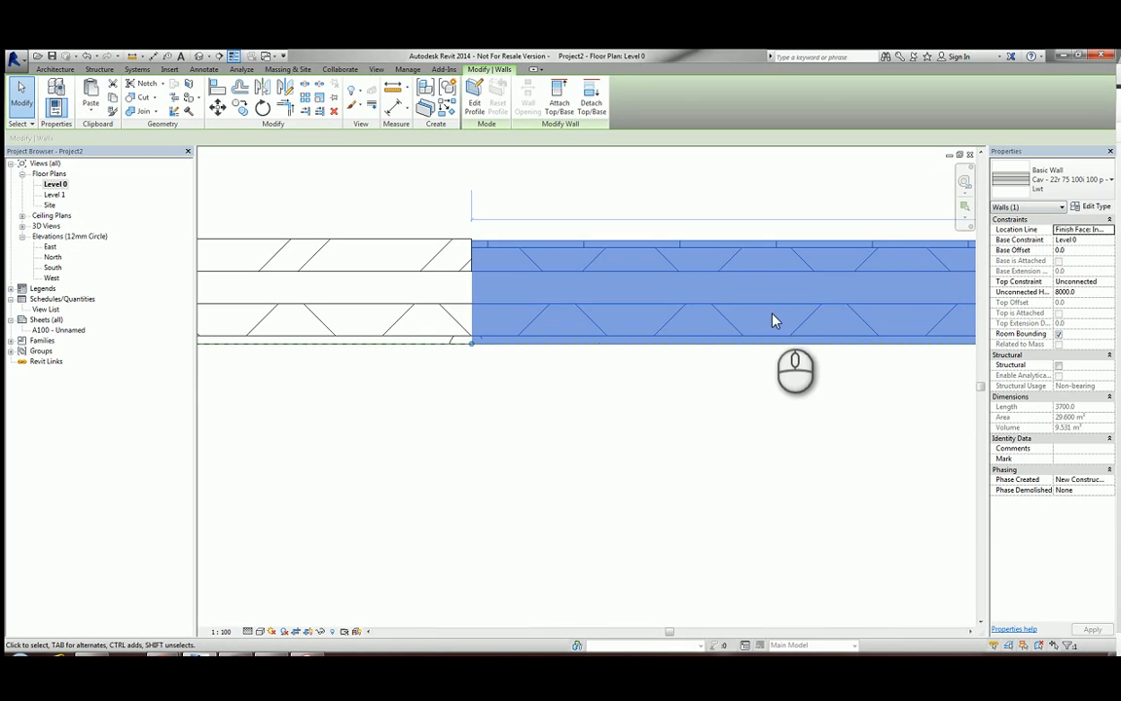
{"action": "left_click", "coordinate": [1086, 206]}
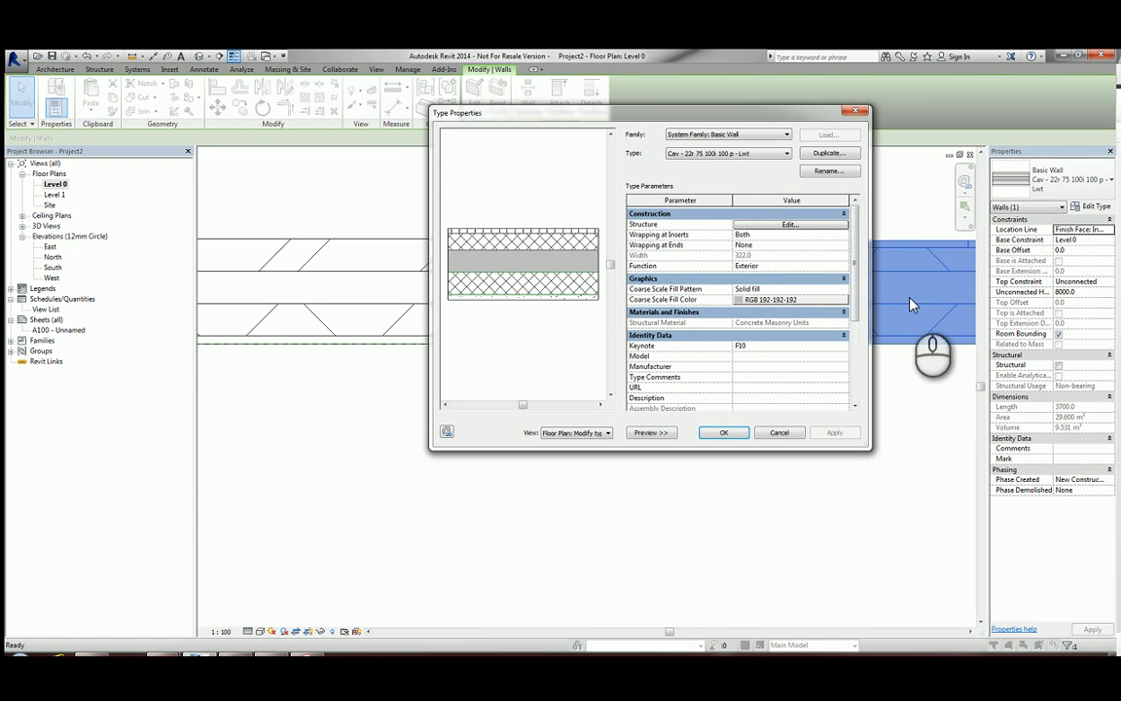
{"action": "left_click", "coordinate": [814, 225]}
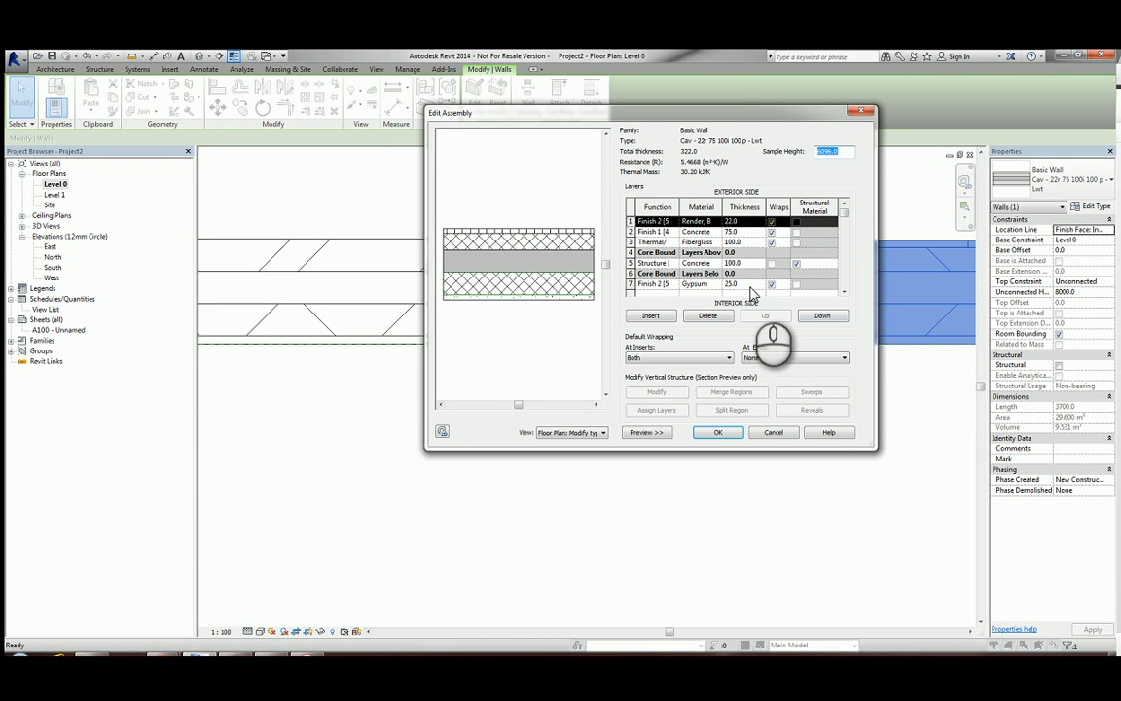
{"action": "left_click", "coordinate": [752, 284]}
{"action": "type", "text": "15"}
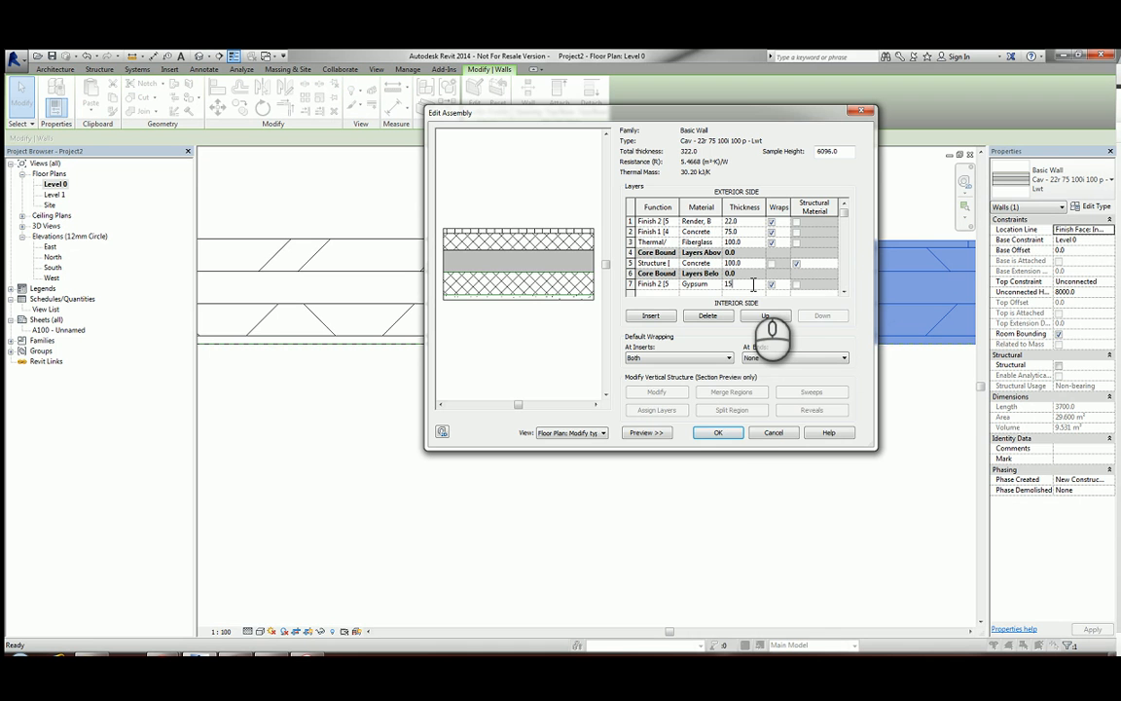
{"action": "left_click", "coordinate": [718, 432]}
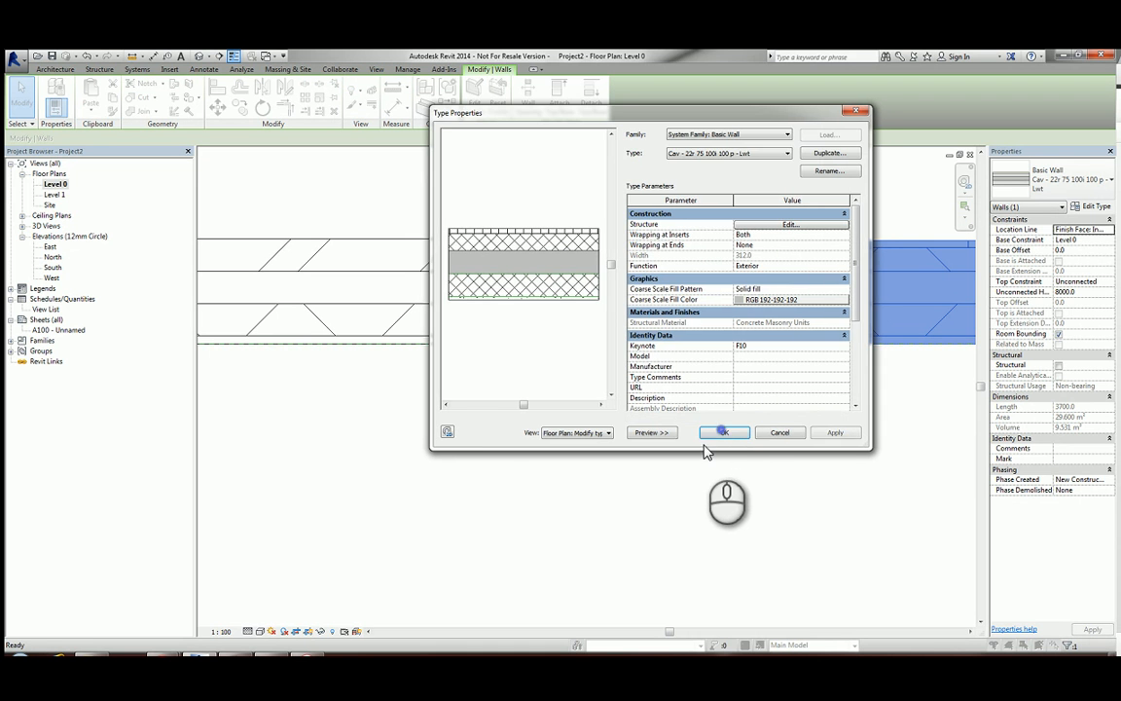
{"action": "left_click", "coordinate": [723, 434]}
{"action": "left_click", "coordinate": [546, 451]}
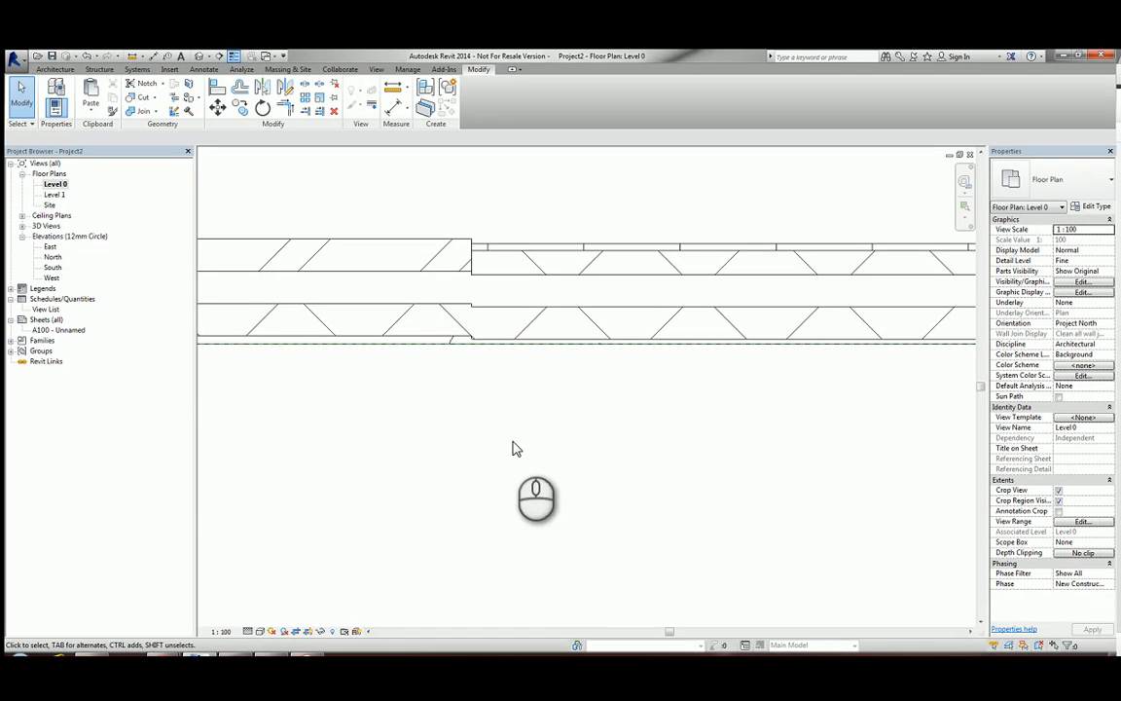
Step: Change the right half of the lower wall to the type Cav - 22r 75 100i 100 p - Lwt and inspect its junction
{"action": "scroll", "coordinate": [513, 442], "scroll_direction": "down", "scroll_amount": 3}
{"action": "middle_click_drag", "start_coordinate": [581, 468], "coordinate": [606, 296]}
{"action": "middle_click_drag", "start_coordinate": [603, 423], "coordinate": [613, 246]}
{"action": "scroll", "coordinate": [497, 417], "scroll_direction": "up", "scroll_amount": 3}
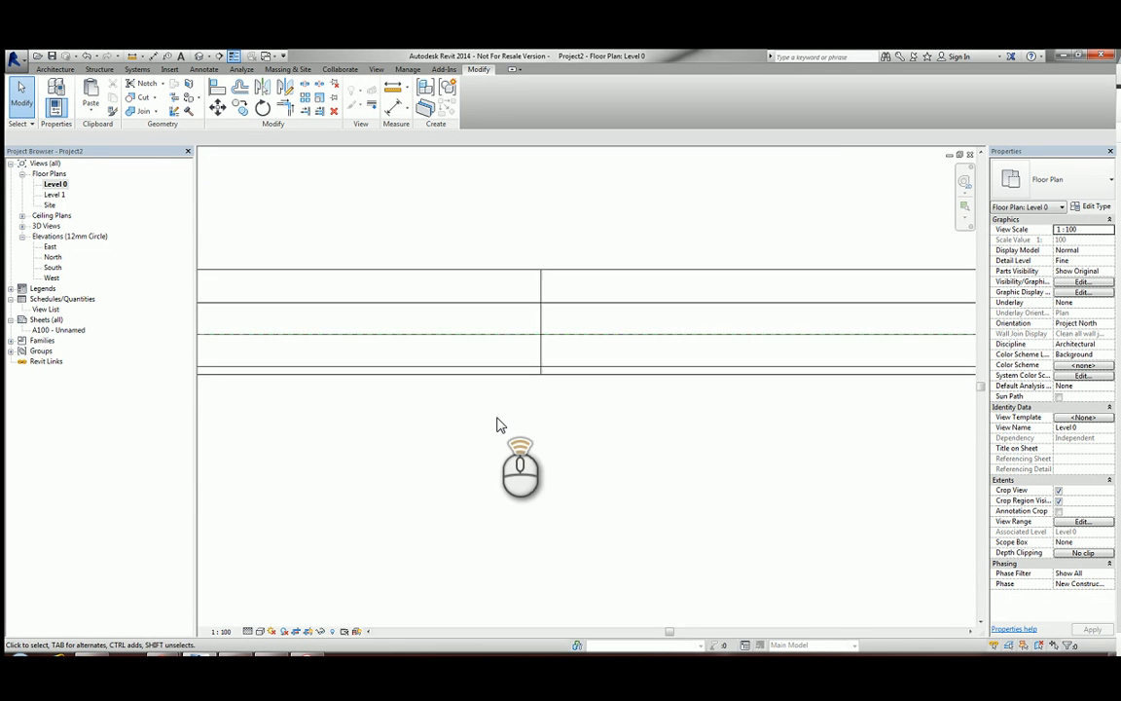
{"action": "scroll", "coordinate": [497, 424], "scroll_direction": "up", "scroll_amount": 1}
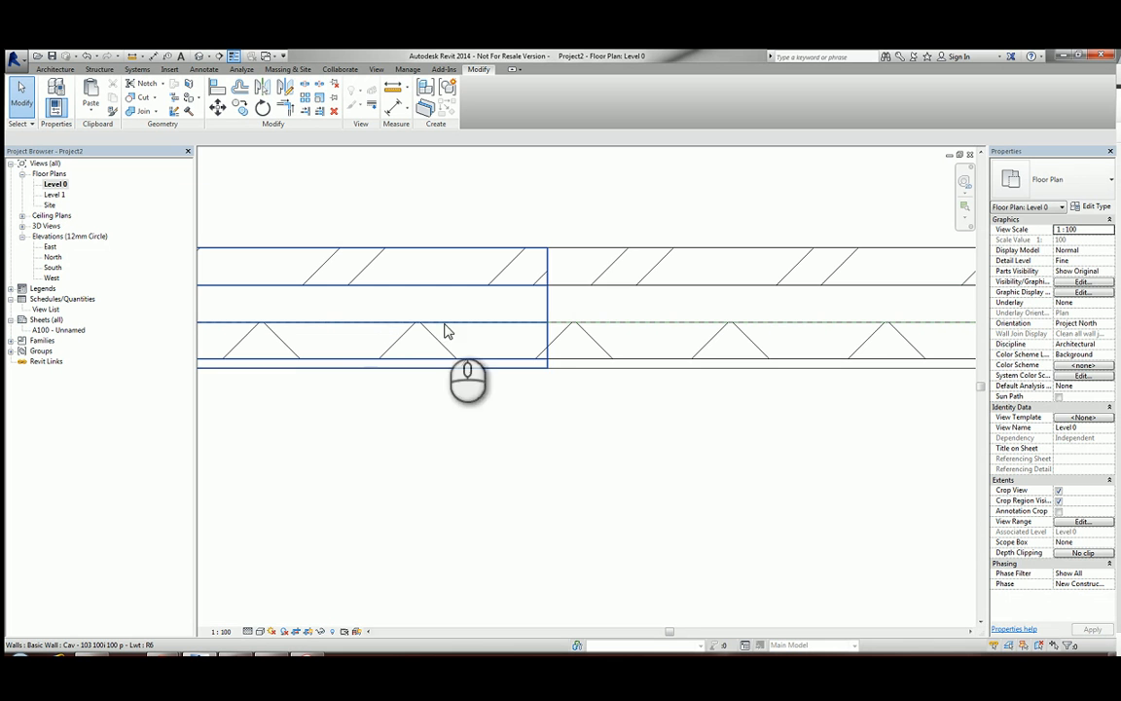
{"action": "left_click", "coordinate": [651, 362]}
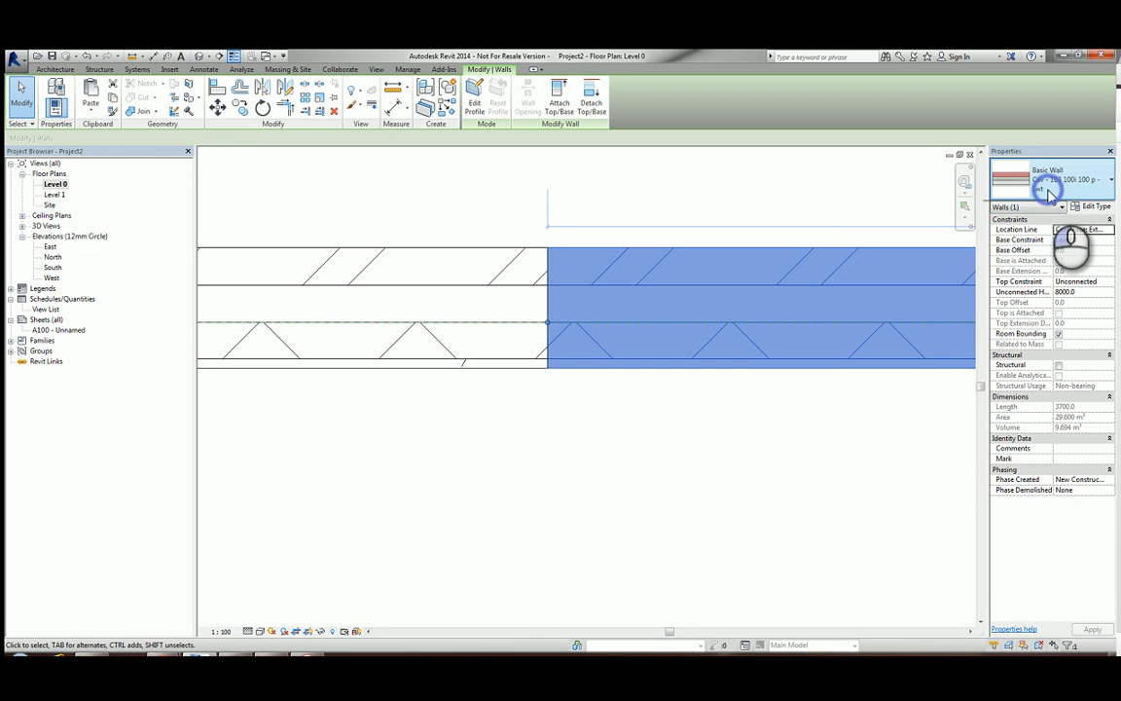
{"action": "left_click", "coordinate": [1051, 193]}
{"action": "left_click", "coordinate": [1065, 248]}
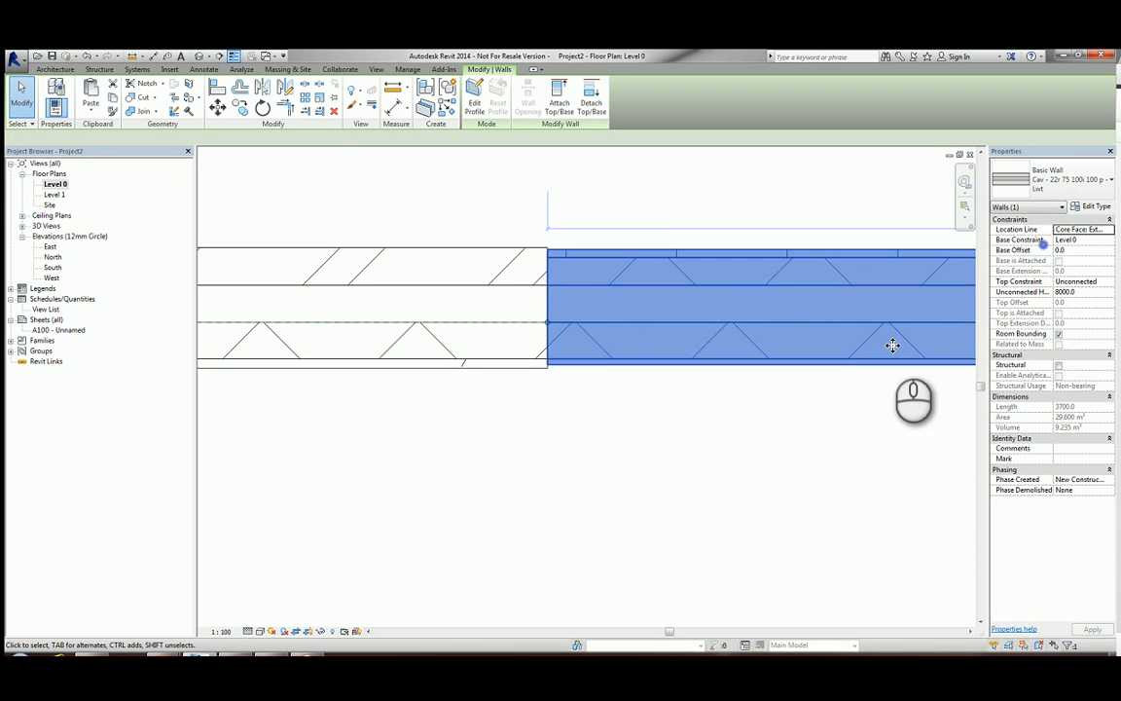
{"action": "left_click", "coordinate": [594, 437]}
{"action": "left_click", "coordinate": [550, 322]}
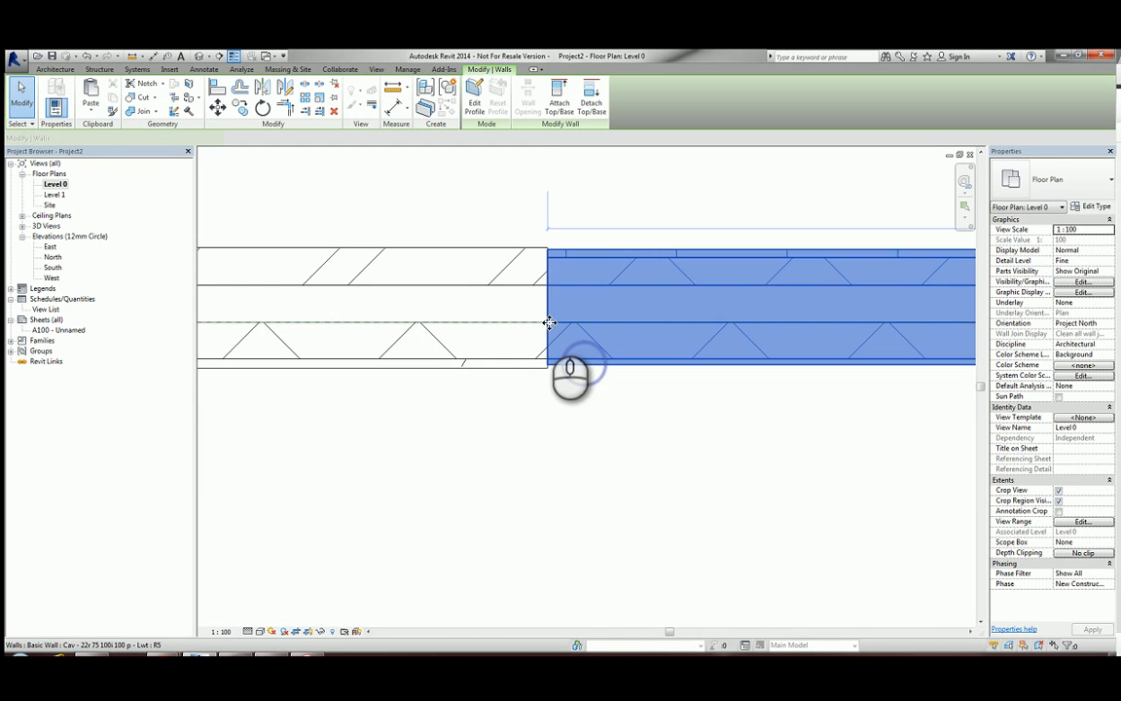
{"action": "left_click", "coordinate": [549, 322]}
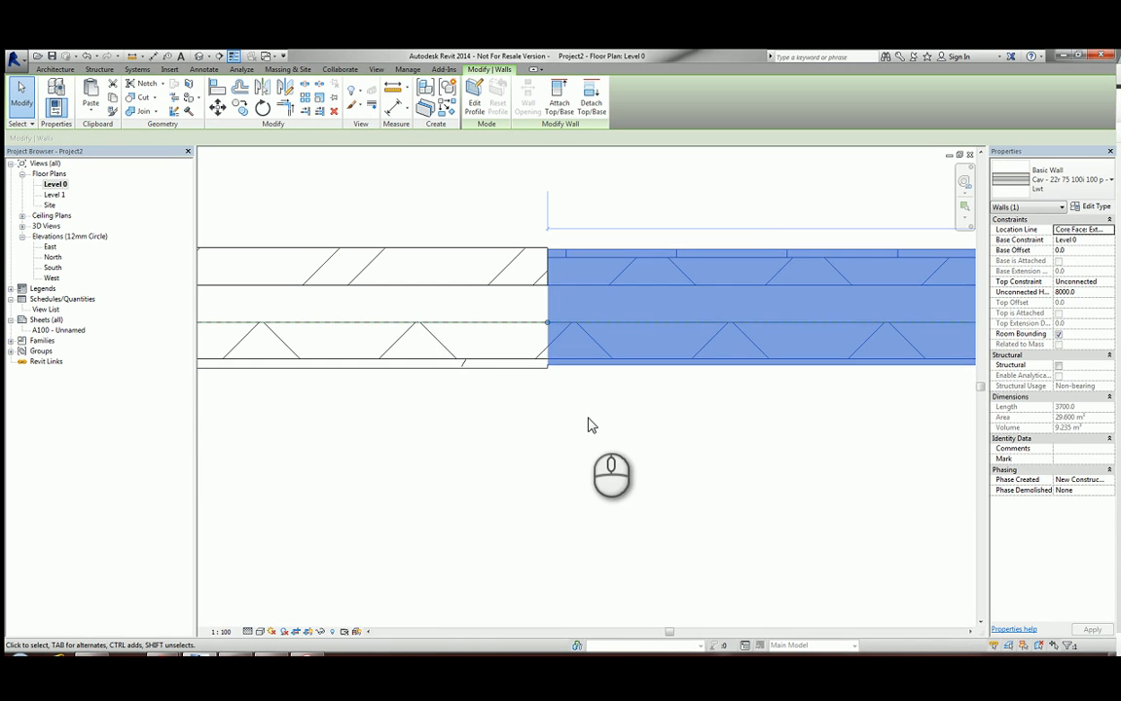
{"action": "left_click", "coordinate": [588, 419]}
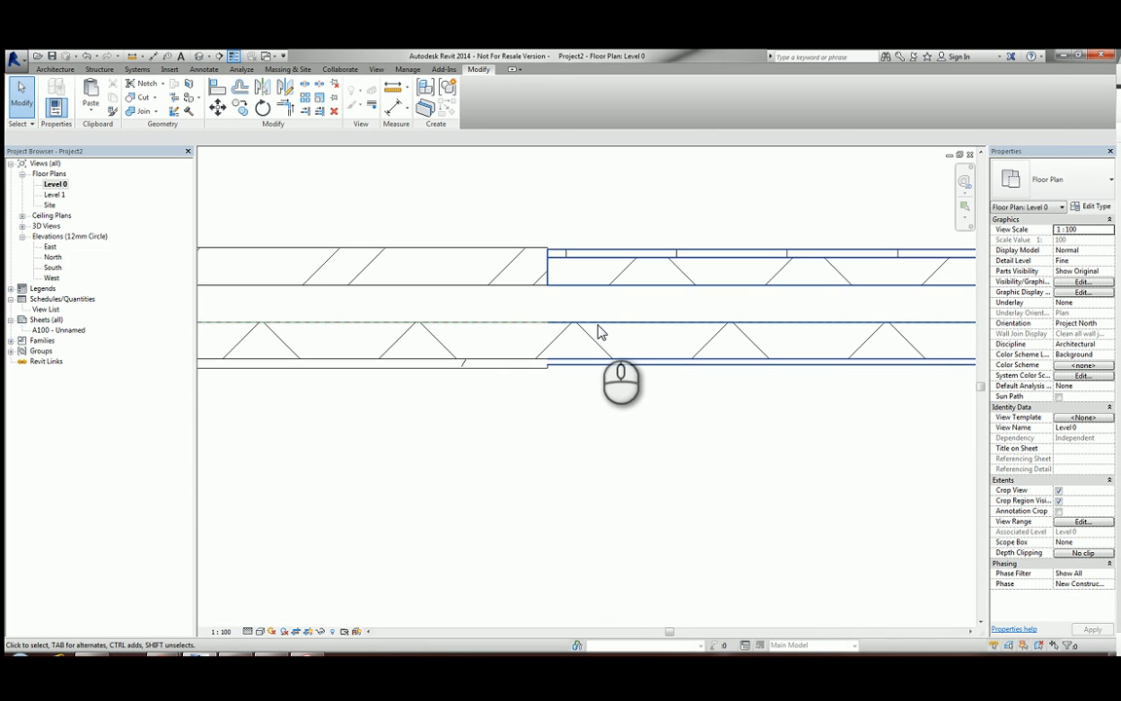
Step: Delete the upper and middle walls with their reference planes, and delete the right half of the lower wall
{"action": "scroll", "coordinate": [583, 336], "scroll_direction": "down", "scroll_amount": 4}
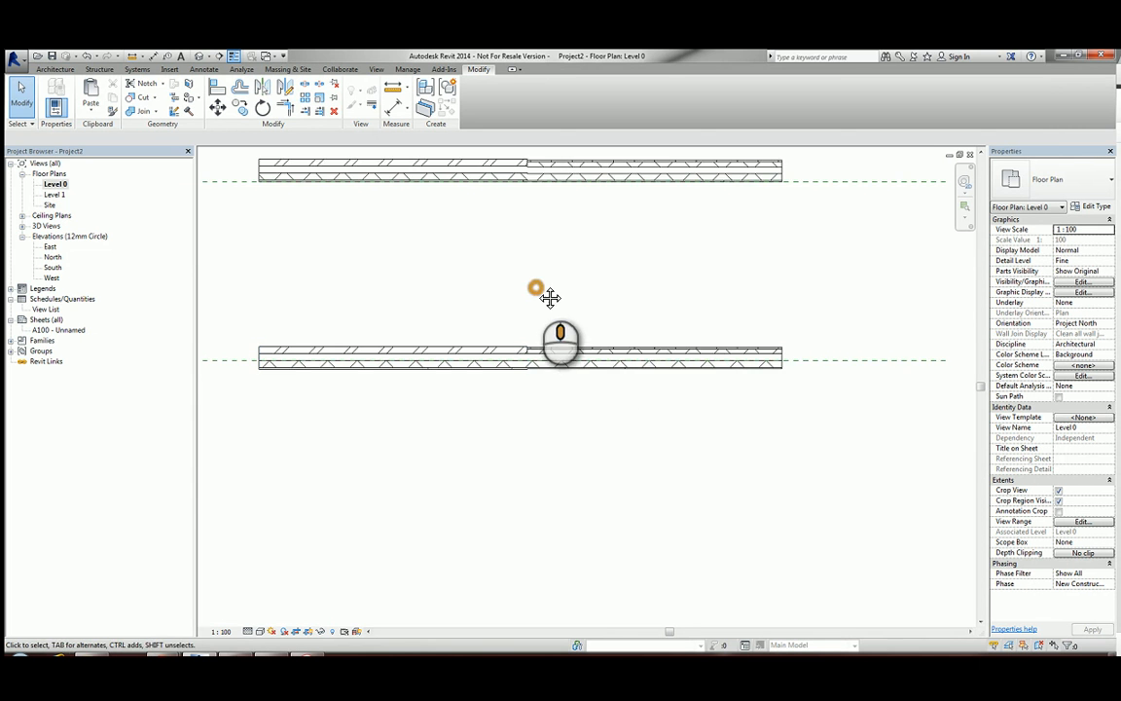
{"action": "middle_click_drag", "start_coordinate": [541, 293], "coordinate": [554, 402]}
{"action": "scroll", "coordinate": [555, 403], "scroll_direction": "down", "scroll_amount": 3}
{"action": "left_click_drag", "start_coordinate": [618, 243], "coordinate": [424, 389]}
{"action": "key", "text": "Delete"}
{"action": "left_click", "coordinate": [623, 430]}
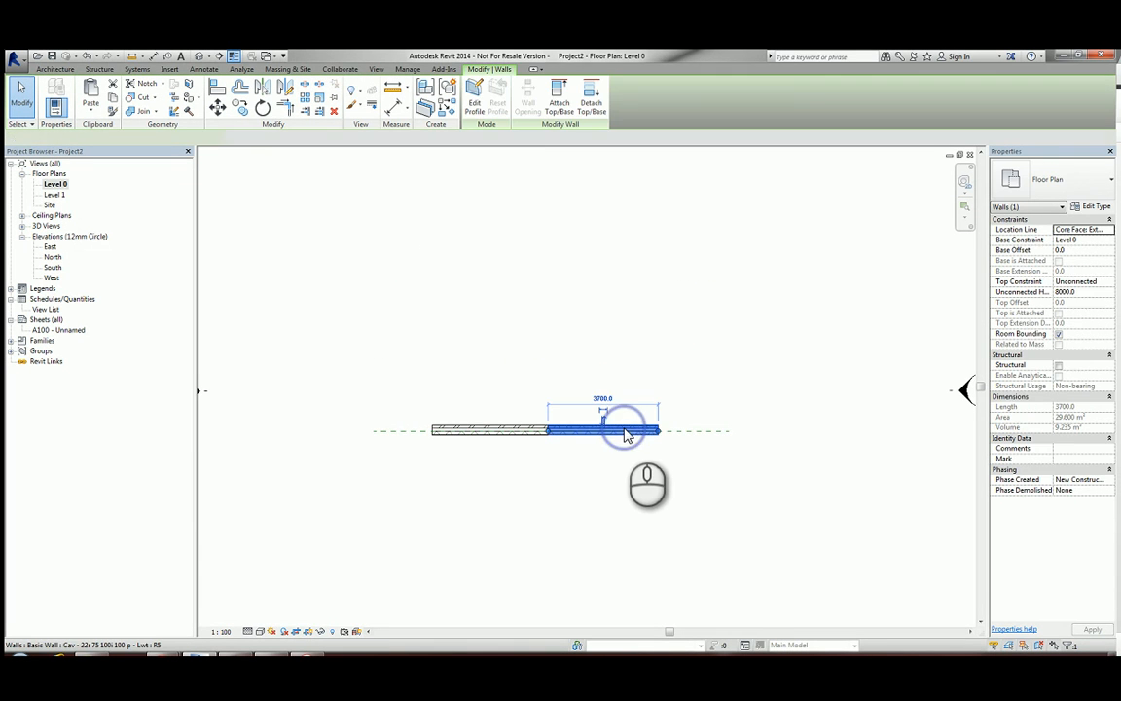
{"action": "key", "text": "Delete"}
{"action": "scroll", "coordinate": [526, 458], "scroll_direction": "up", "scroll_amount": 3}
{"action": "middle_click_drag", "start_coordinate": [508, 457], "coordinate": [572, 424]}
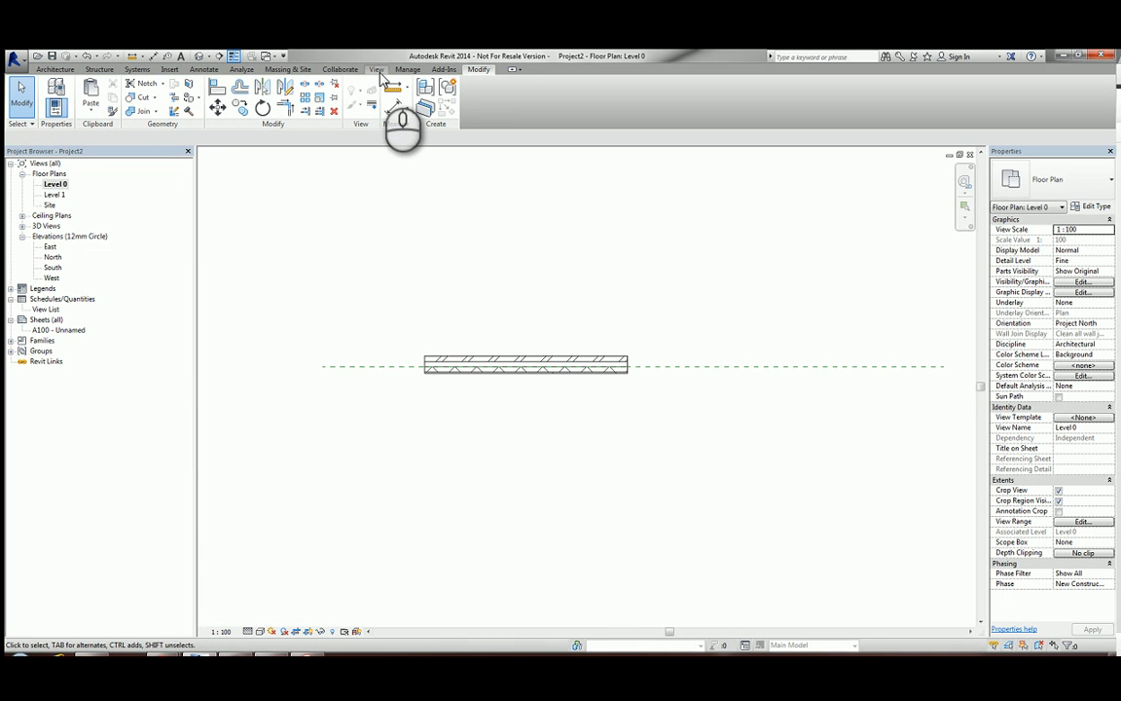
Step: Cut a vertical building section through the remaining wall, viewing towards its right end, and open the Section 1 view
{"action": "left_click", "coordinate": [378, 71]}
{"action": "left_click", "coordinate": [431, 95]}
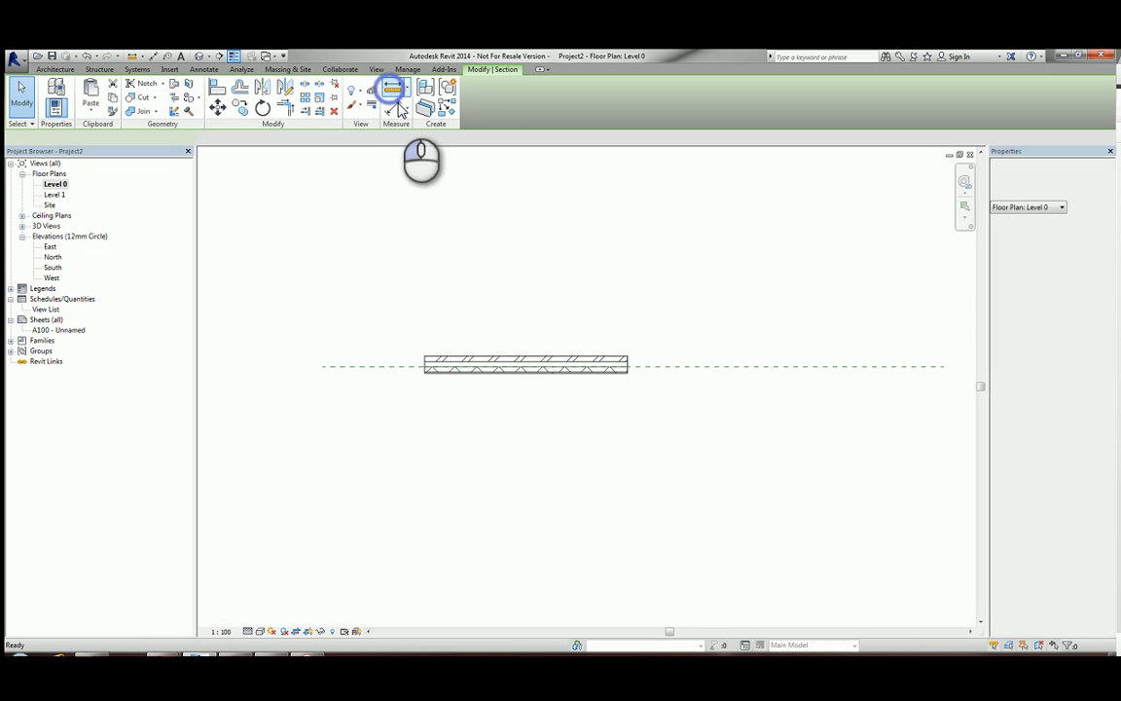
{"action": "left_click", "coordinate": [499, 261]}
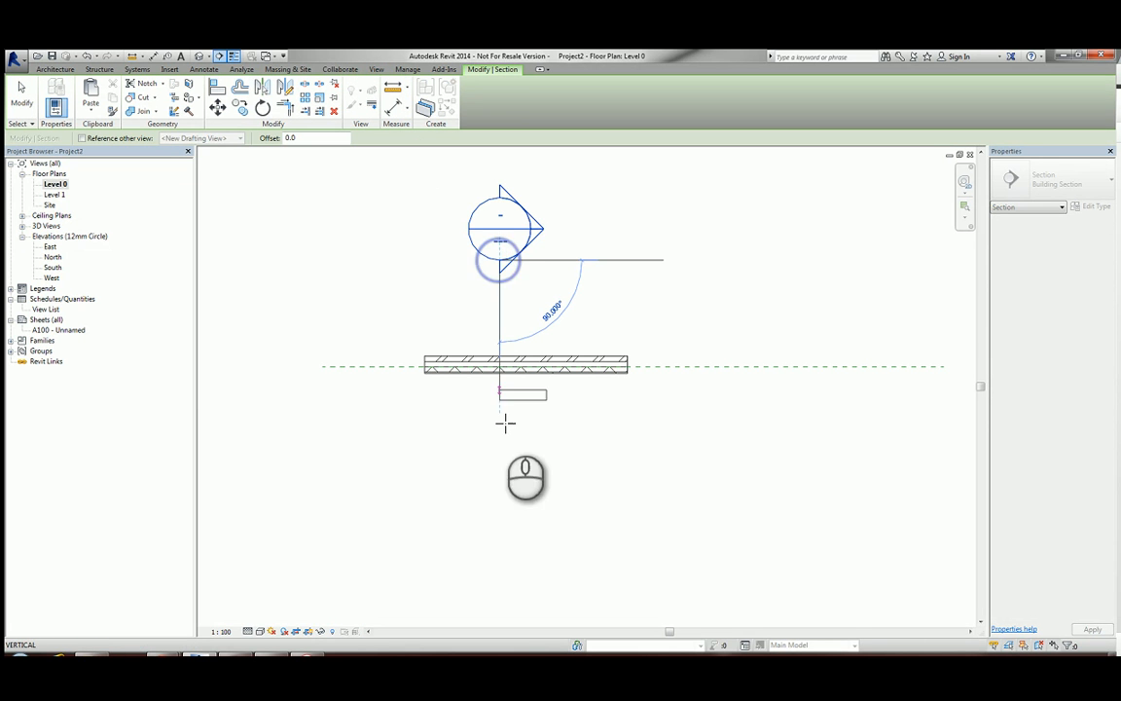
{"action": "left_click", "coordinate": [499, 562]}
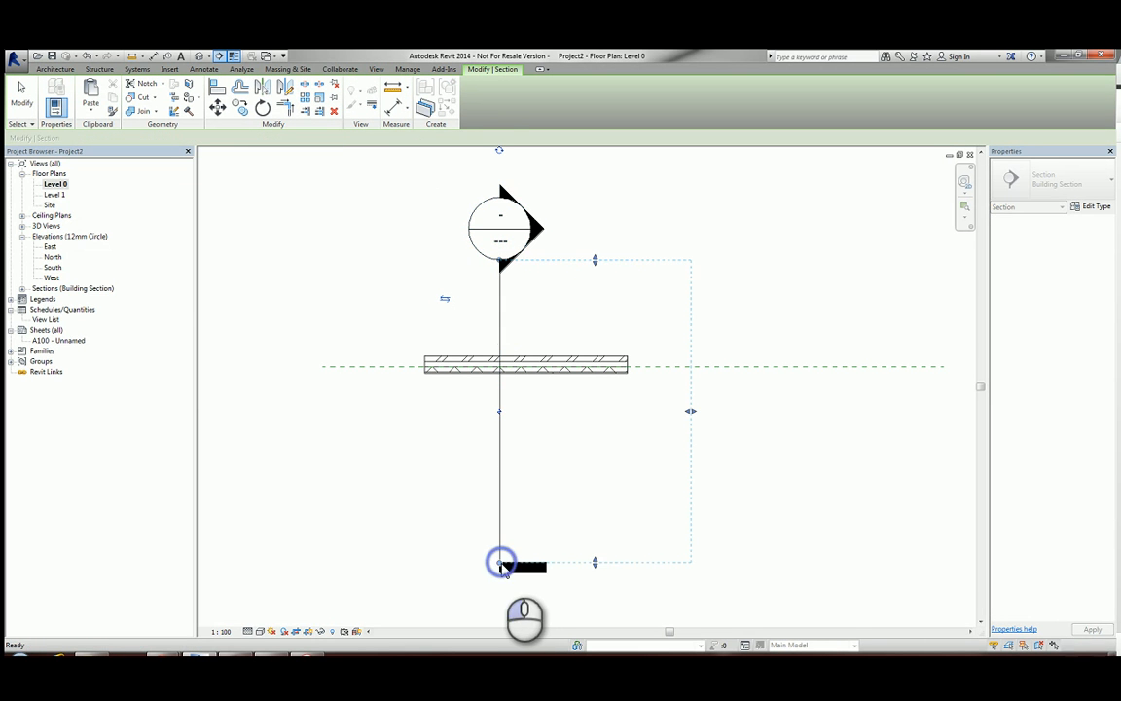
{"action": "left_click", "coordinate": [21, 288]}
{"action": "left_click", "coordinate": [54, 299]}
{"action": "double_click", "coordinate": [50, 299]}
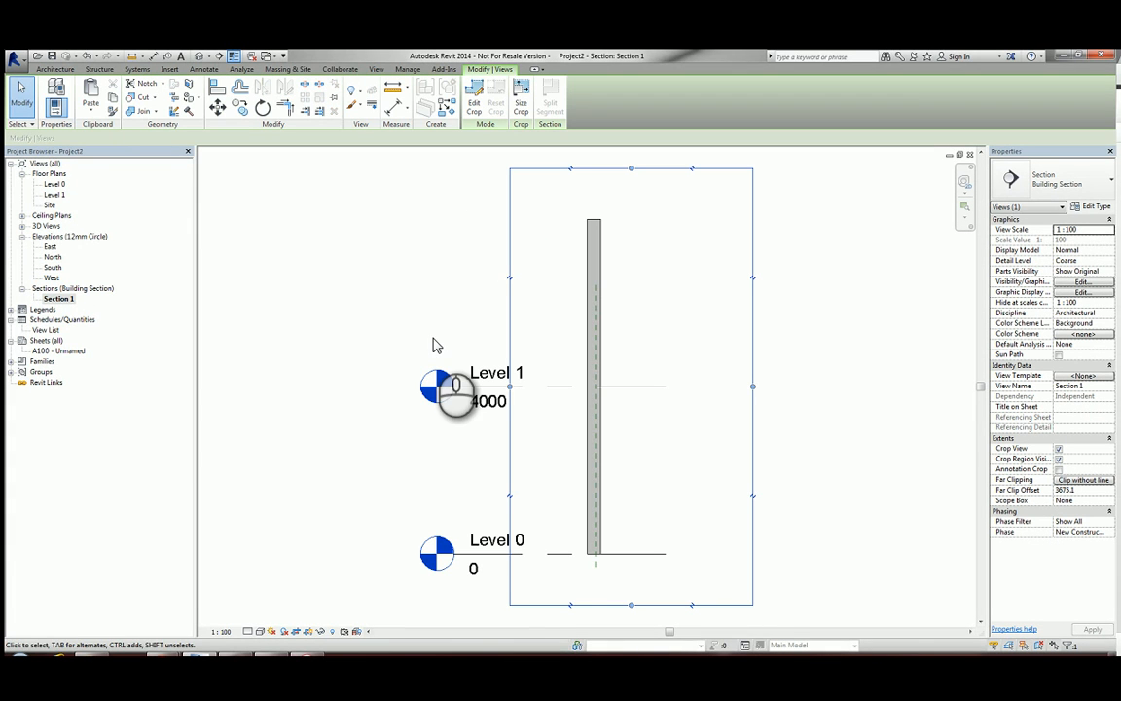
Step: Set the section view's scale to 1:50 and its detail level to Fine, and inspect the wall layers around Level 1
{"action": "left_click", "coordinate": [222, 631]}
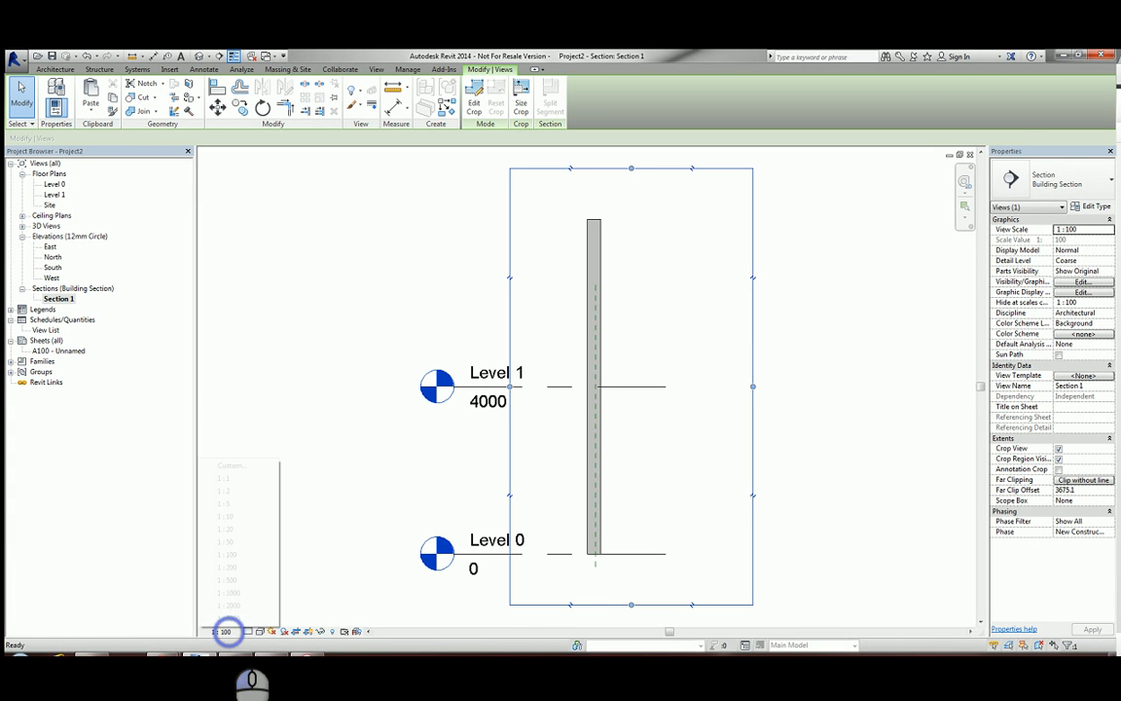
{"action": "left_click", "coordinate": [230, 543]}
{"action": "left_click", "coordinate": [247, 631]}
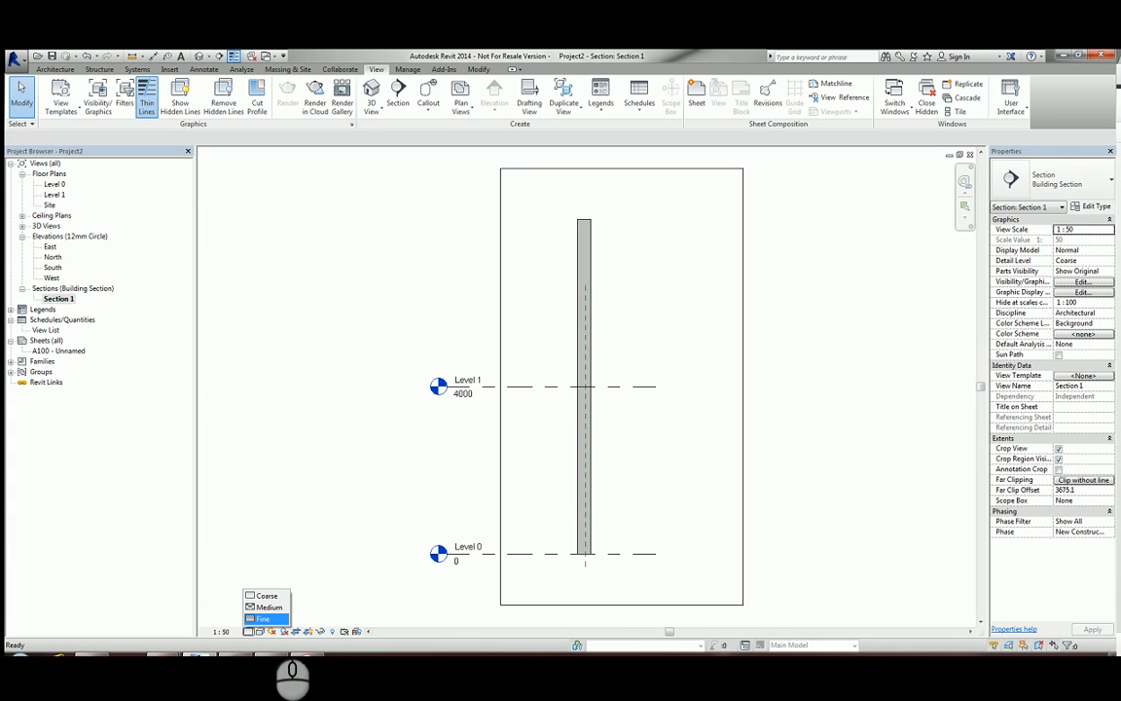
{"action": "left_click", "coordinate": [263, 623]}
{"action": "middle_click_drag", "start_coordinate": [612, 582], "coordinate": [596, 457]}
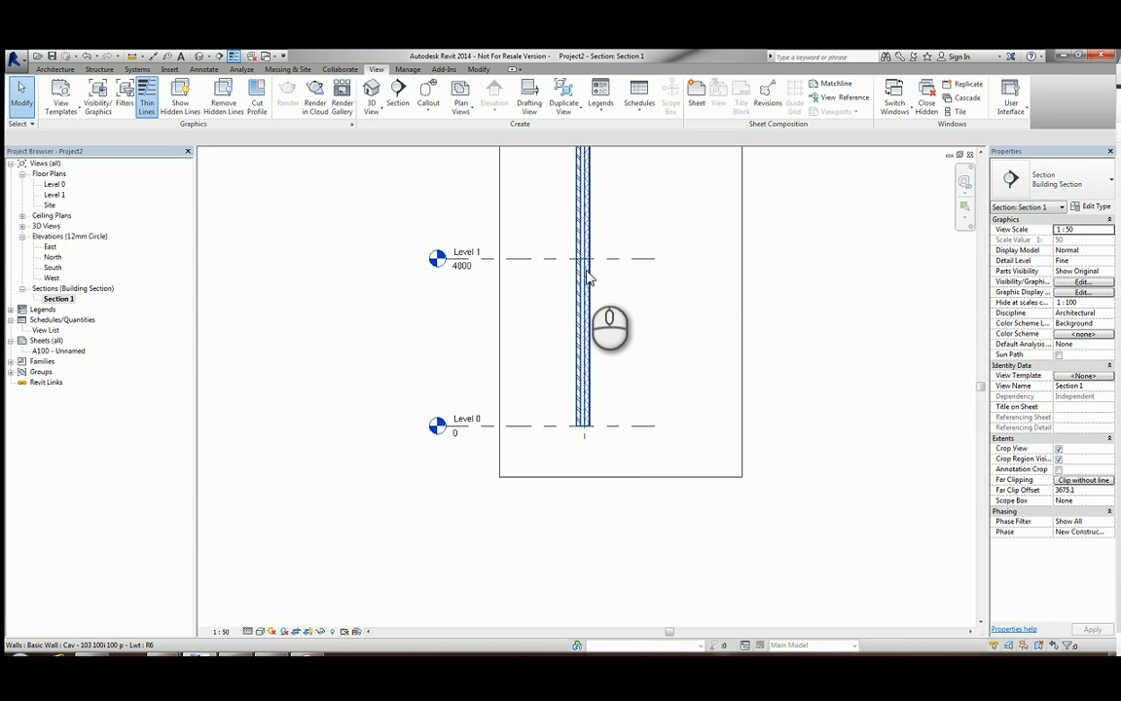
{"action": "scroll", "coordinate": [592, 298], "scroll_direction": "up", "scroll_amount": 5}
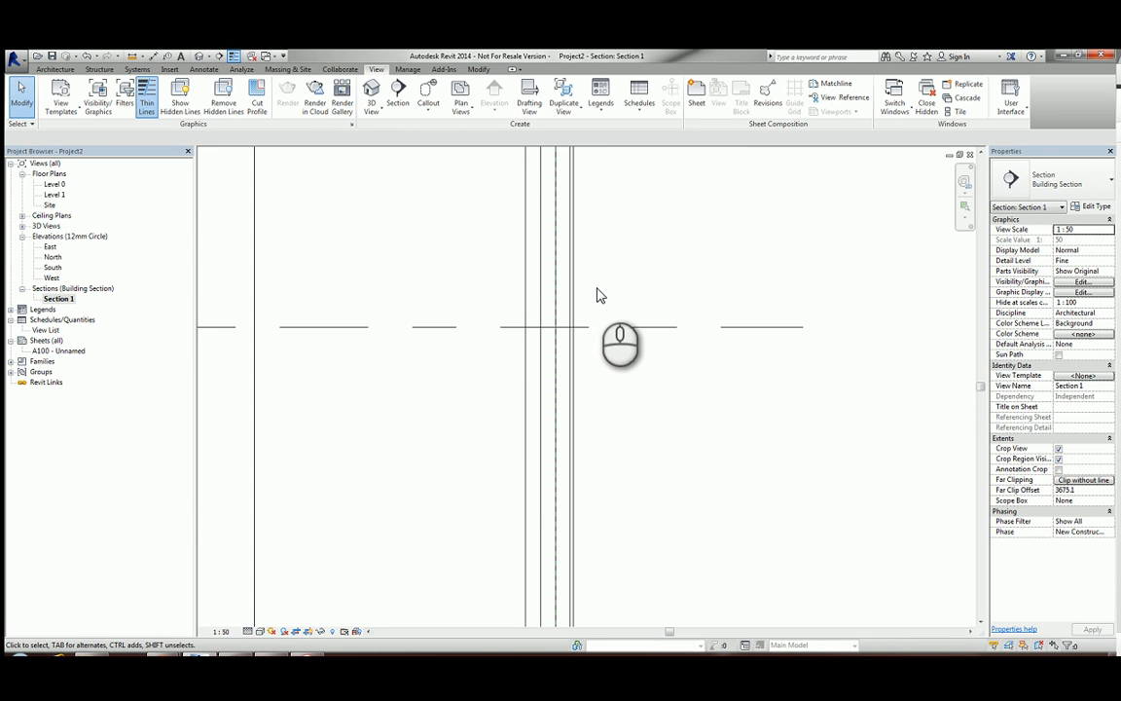
{"action": "scroll", "coordinate": [632, 299], "scroll_direction": "down", "scroll_amount": 4}
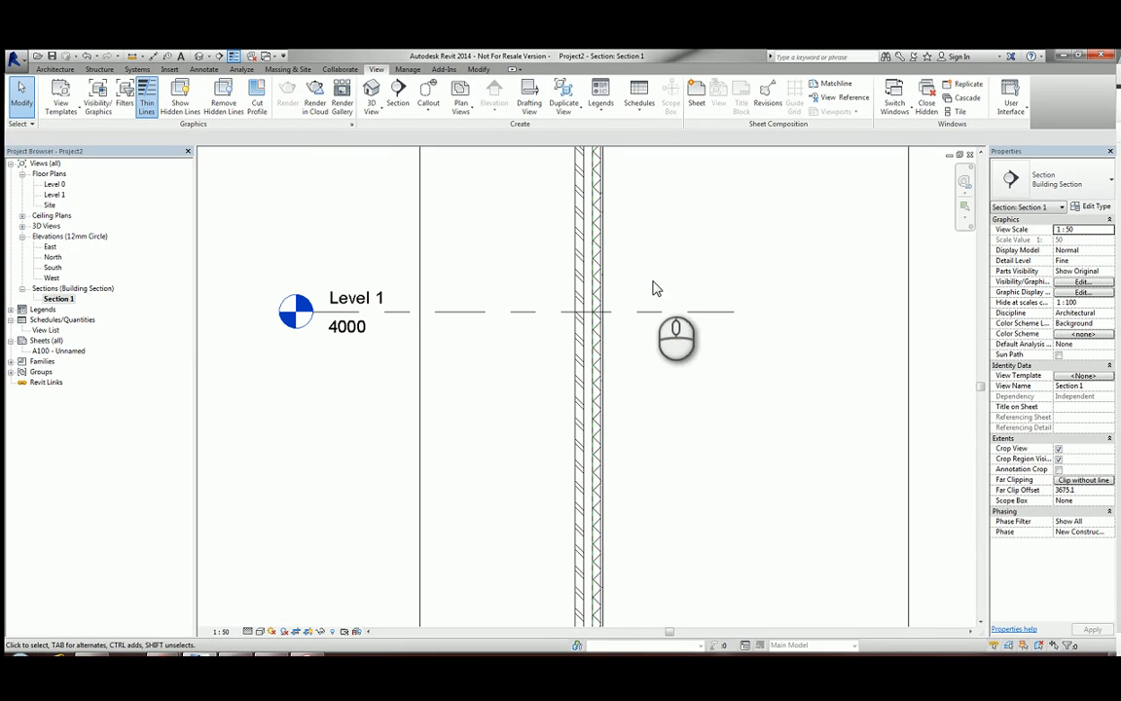
{"action": "scroll", "coordinate": [601, 312], "scroll_direction": "up", "scroll_amount": 3}
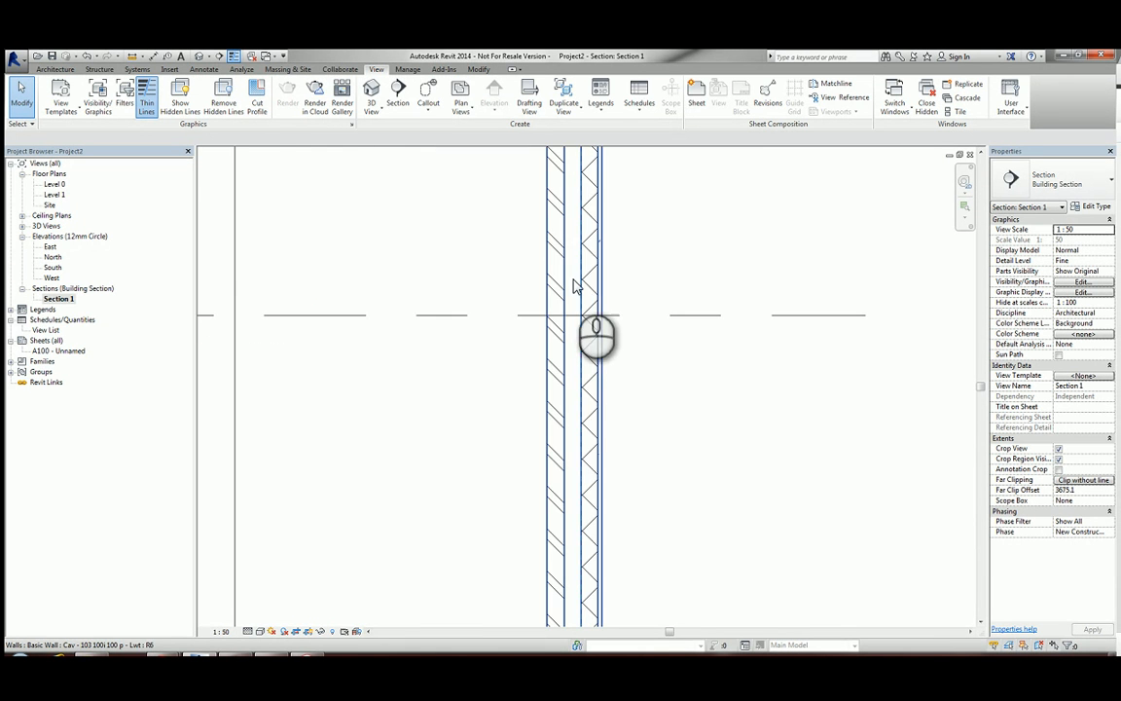
Step: On the Level 1 plan, start a Beam and Block 225mm Susp Ground floor and pick the wall for its first boundary line
{"action": "double_click", "coordinate": [58, 195]}
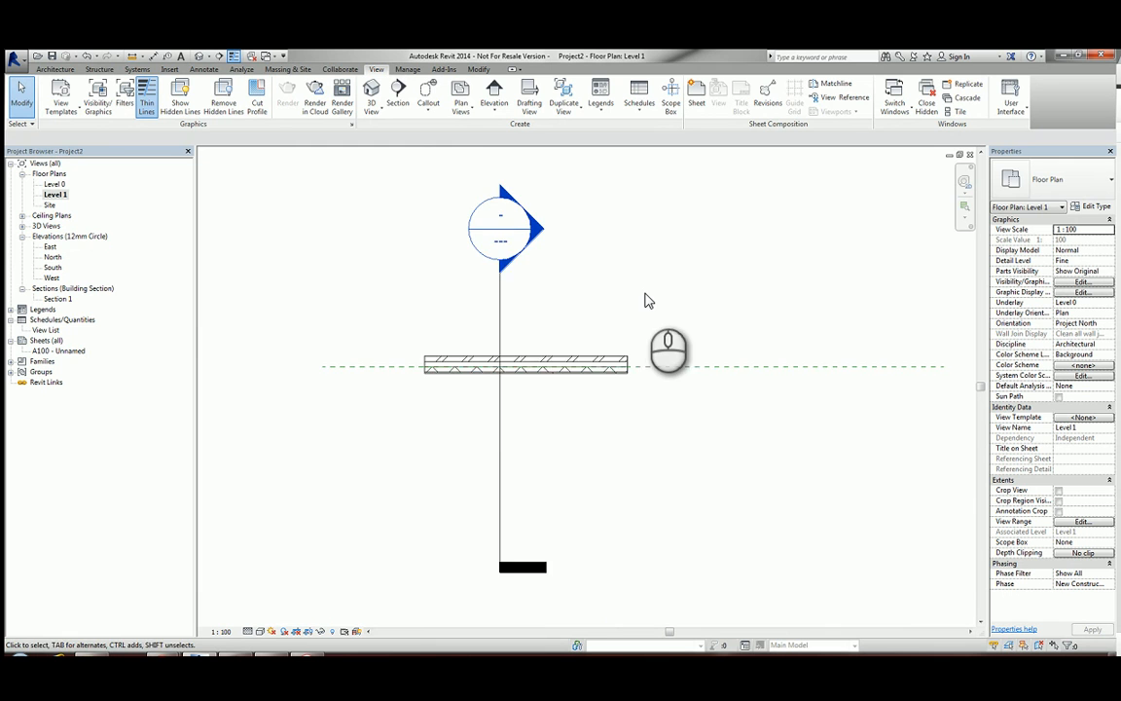
{"action": "scroll", "coordinate": [496, 355], "scroll_direction": "up", "scroll_amount": 1}
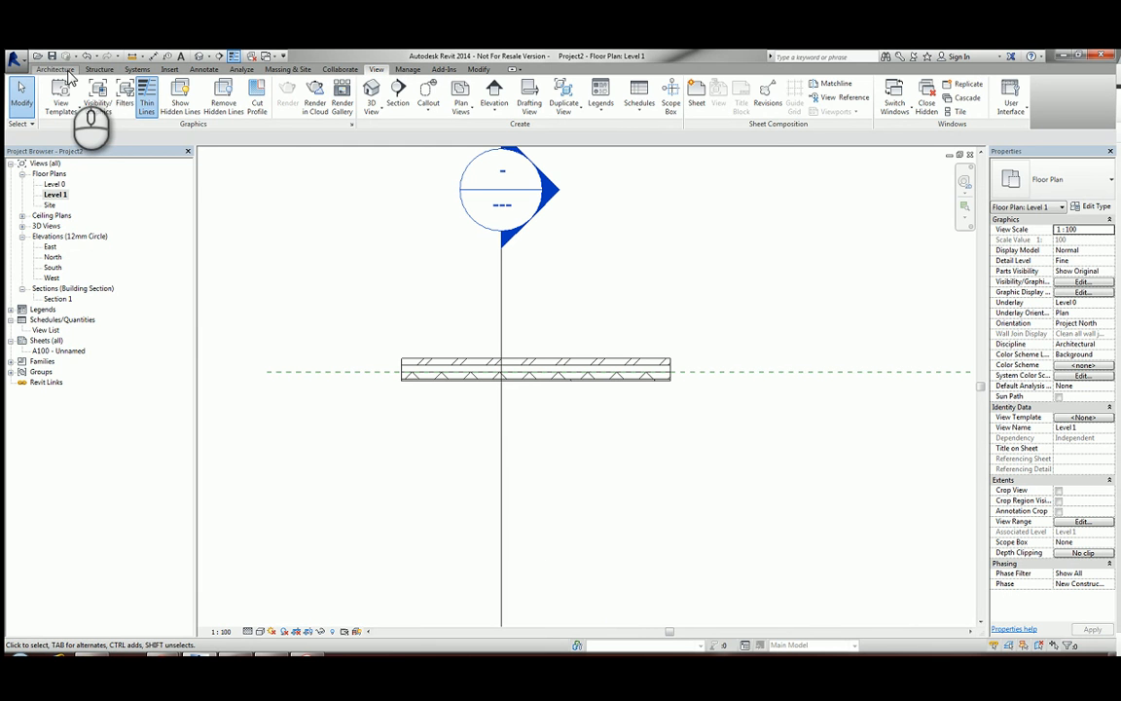
{"action": "left_click", "coordinate": [56, 69]}
{"action": "left_click", "coordinate": [270, 93]}
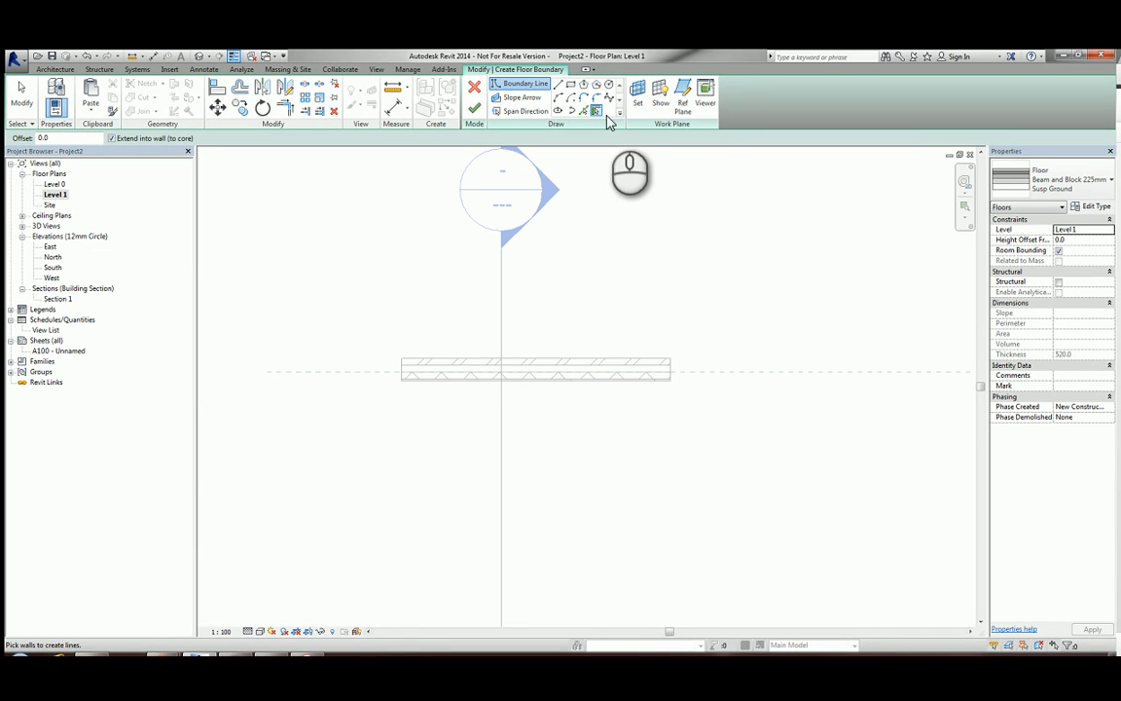
{"action": "left_click", "coordinate": [598, 113]}
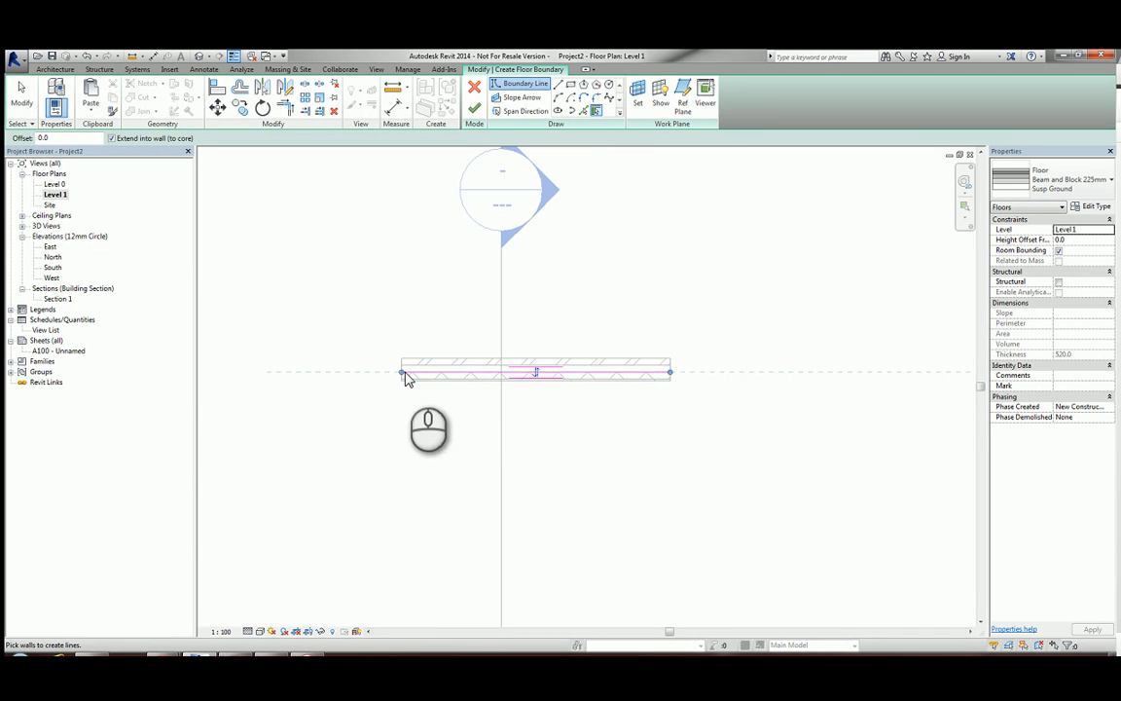
{"action": "scroll", "coordinate": [657, 379], "scroll_direction": "up", "scroll_amount": 1}
{"action": "left_click", "coordinate": [656, 380]}
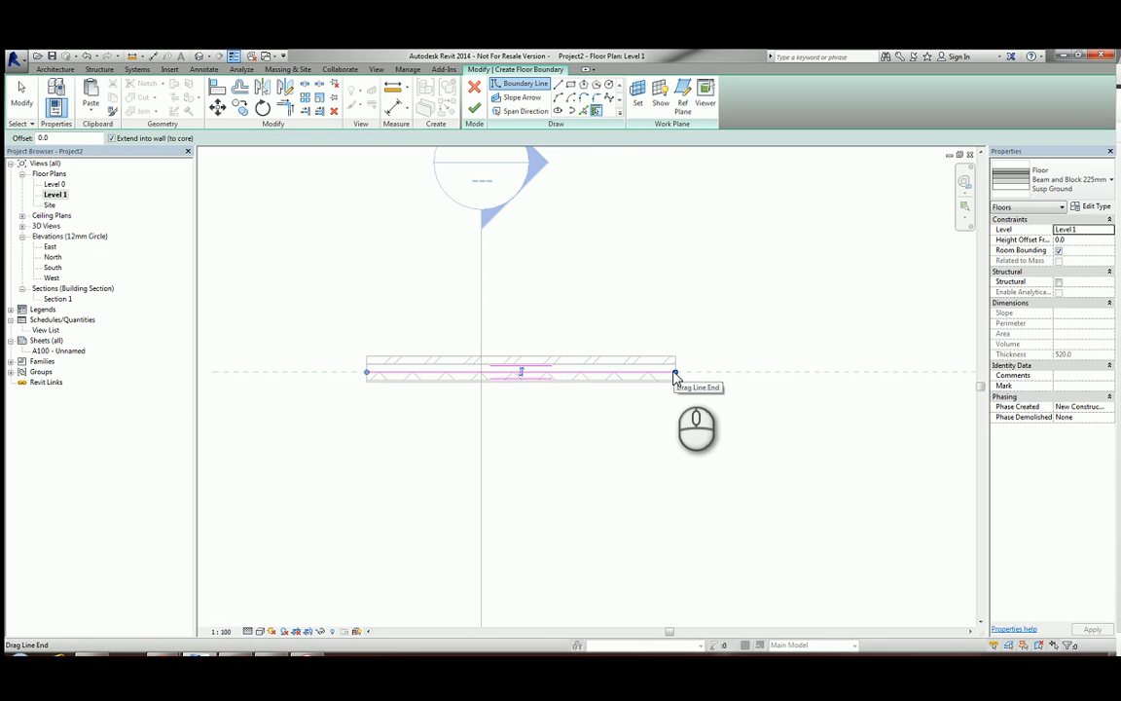
Step: Draw three more boundary lines to close a rectangle below the wall, spanning its full length and about 1720 mm deep
{"action": "left_click", "coordinate": [557, 85]}
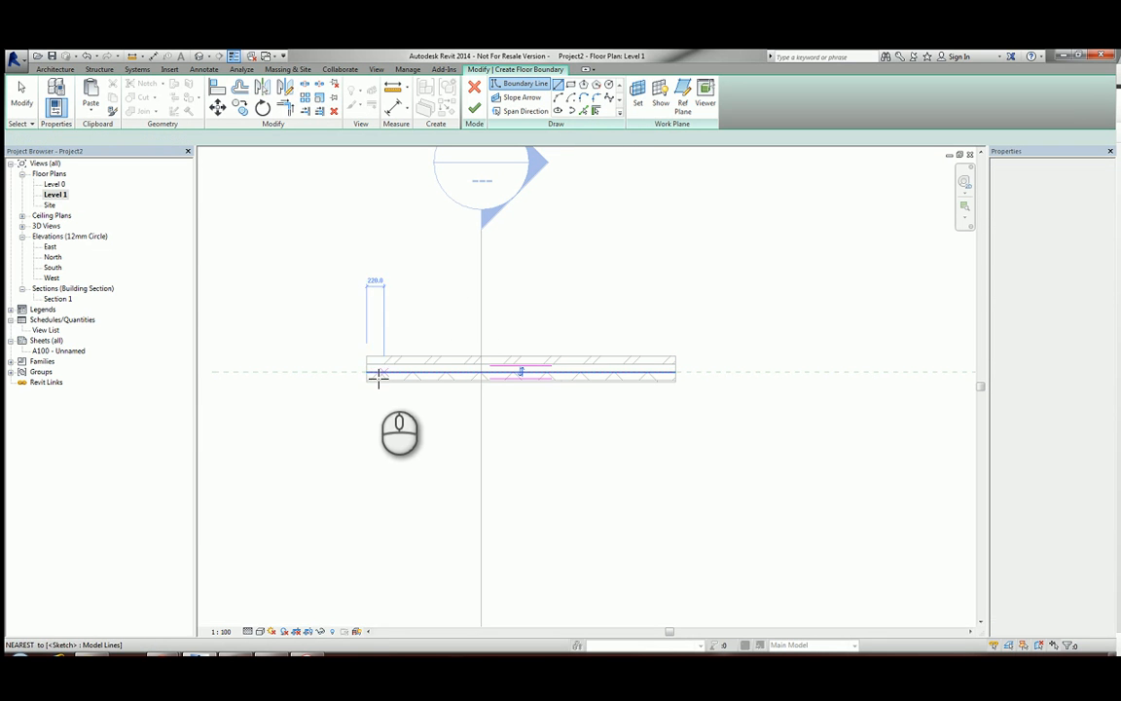
{"action": "left_click", "coordinate": [368, 372]}
{"action": "left_click", "coordinate": [368, 506]}
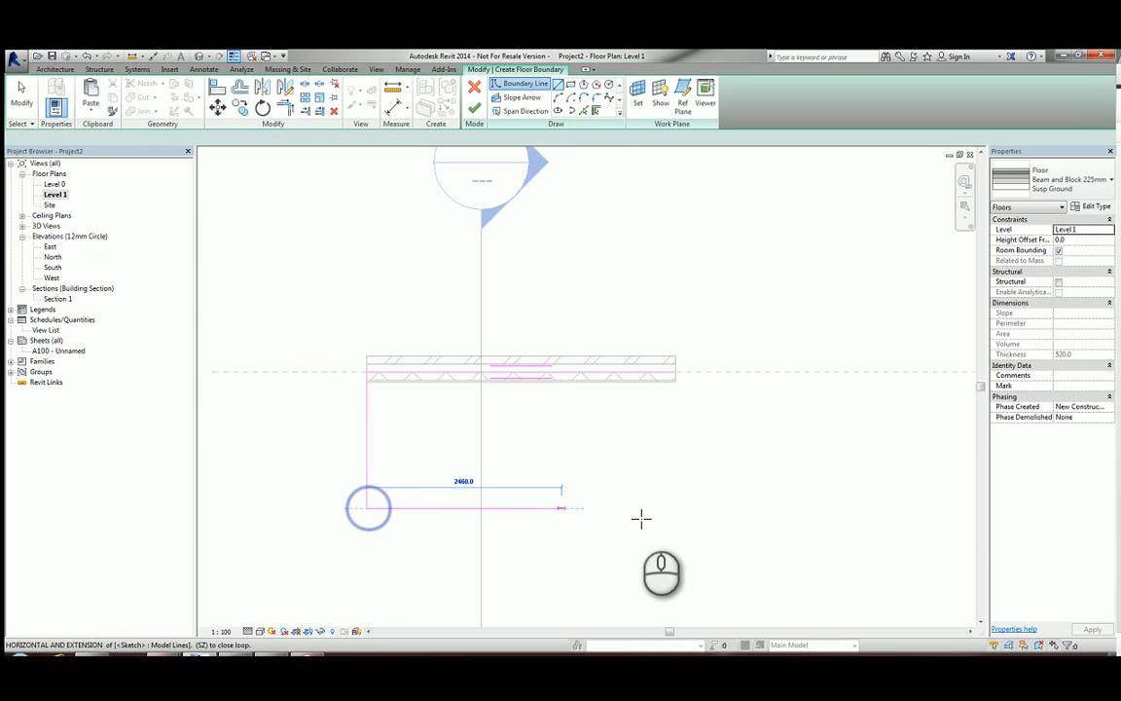
{"action": "left_click", "coordinate": [675, 506]}
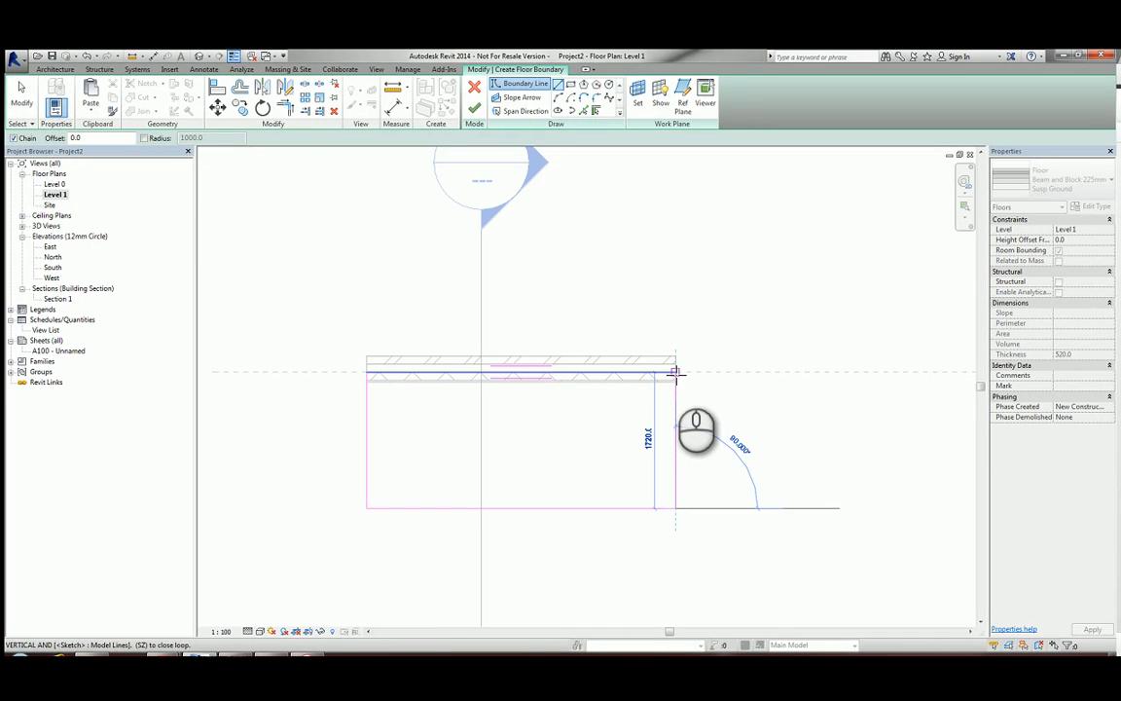
{"action": "left_click", "coordinate": [676, 370]}
Step: Finish the floor sketch, joining its geometry with the overlapping wall and cutting the overlapping volume out of the wall
{"action": "left_click", "coordinate": [474, 108]}
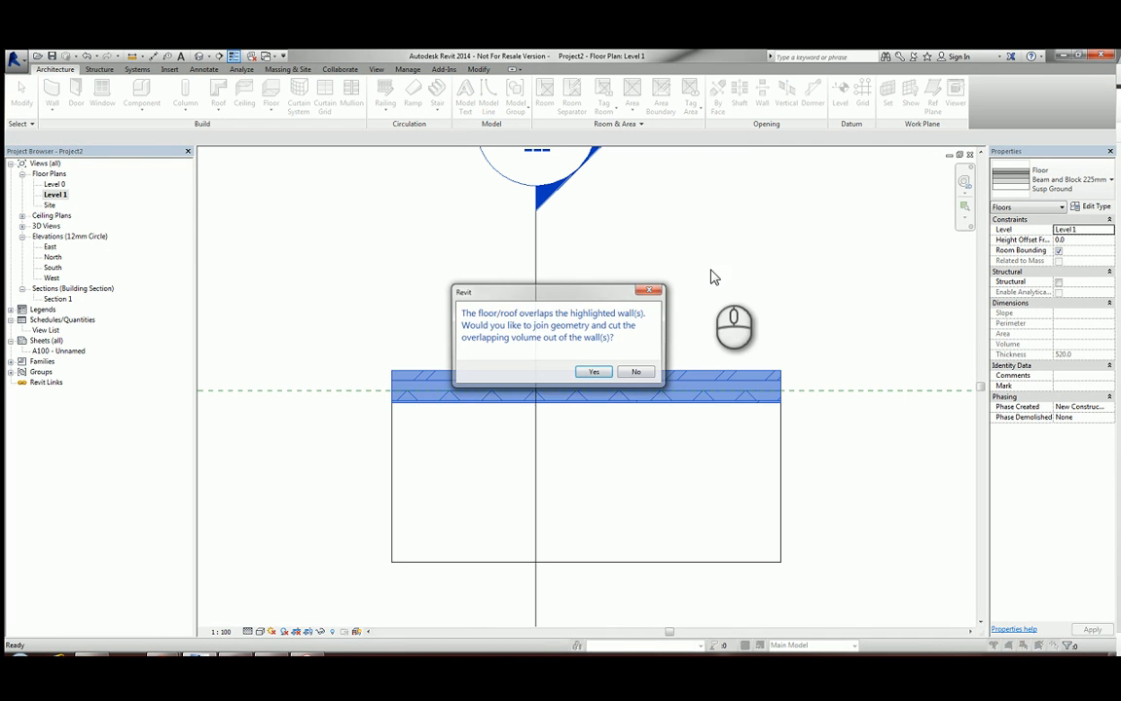
{"action": "left_click_drag", "start_coordinate": [602, 295], "coordinate": [592, 218]}
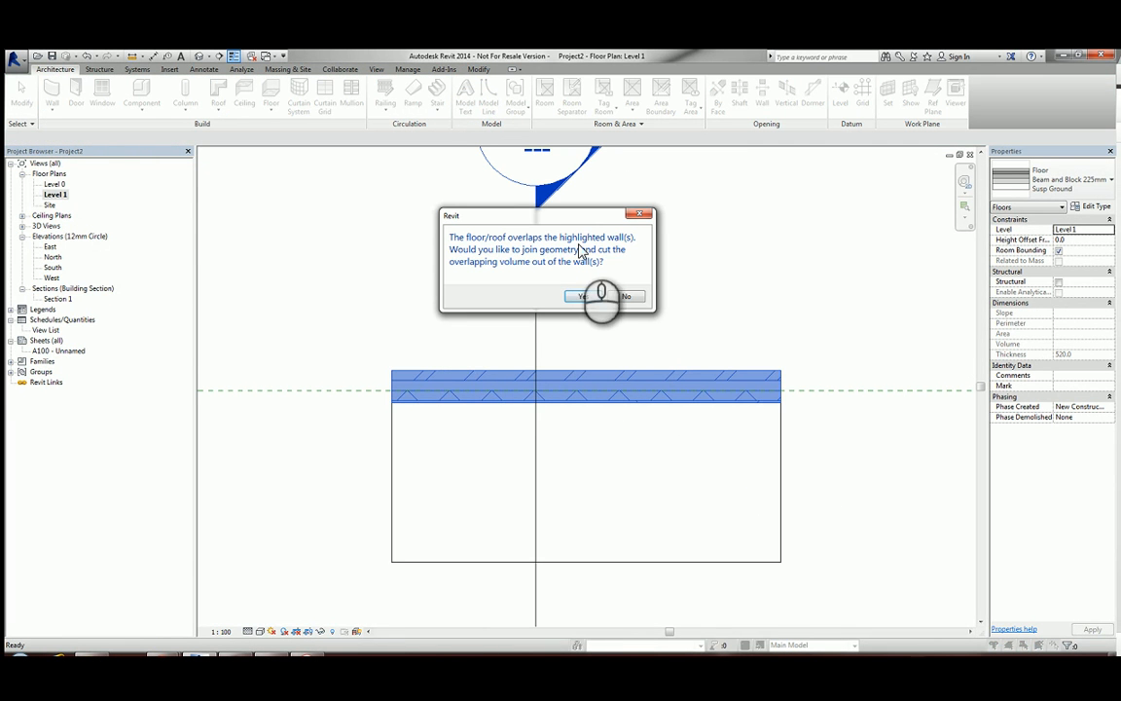
{"action": "left_click", "coordinate": [585, 296]}
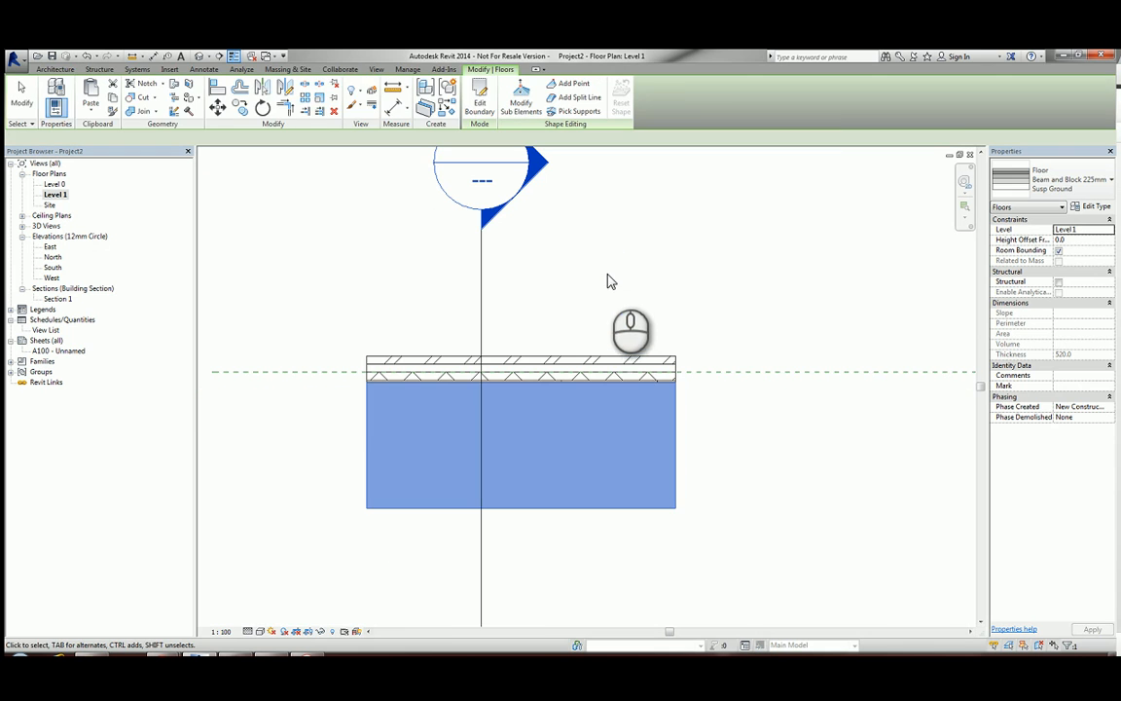
{"action": "left_click", "coordinate": [601, 259]}
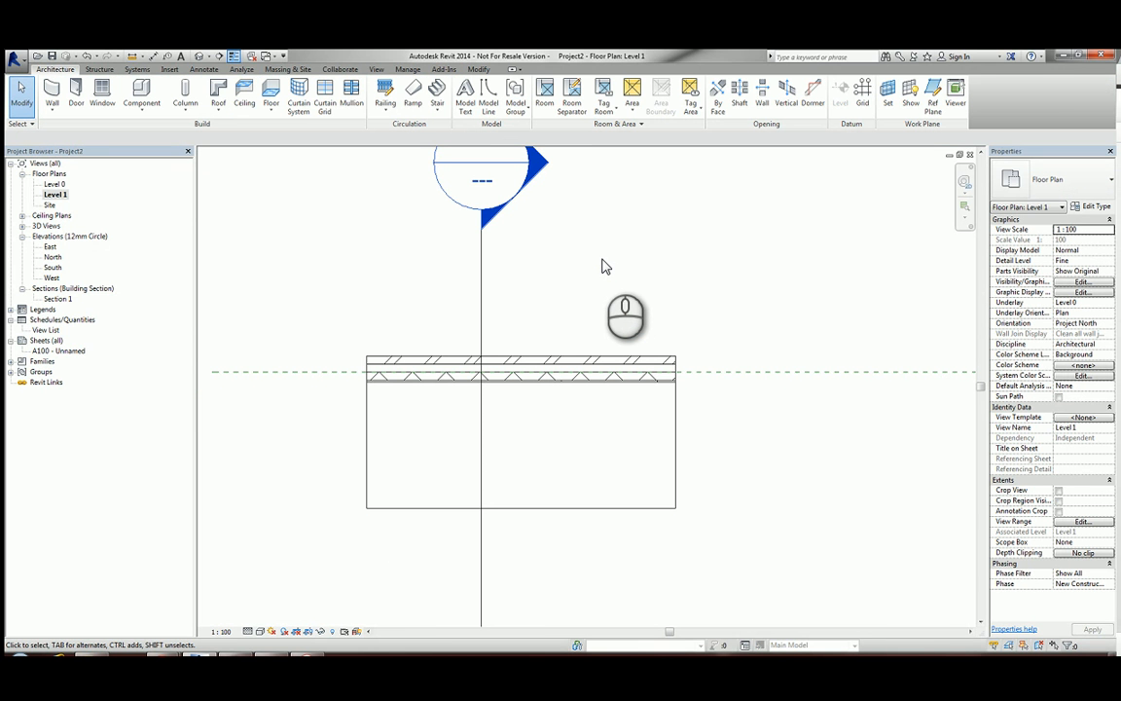
Step: In the Section 1 view, split the wall horizontally level with the underside of the floor's concrete layer
{"action": "double_click", "coordinate": [540, 166]}
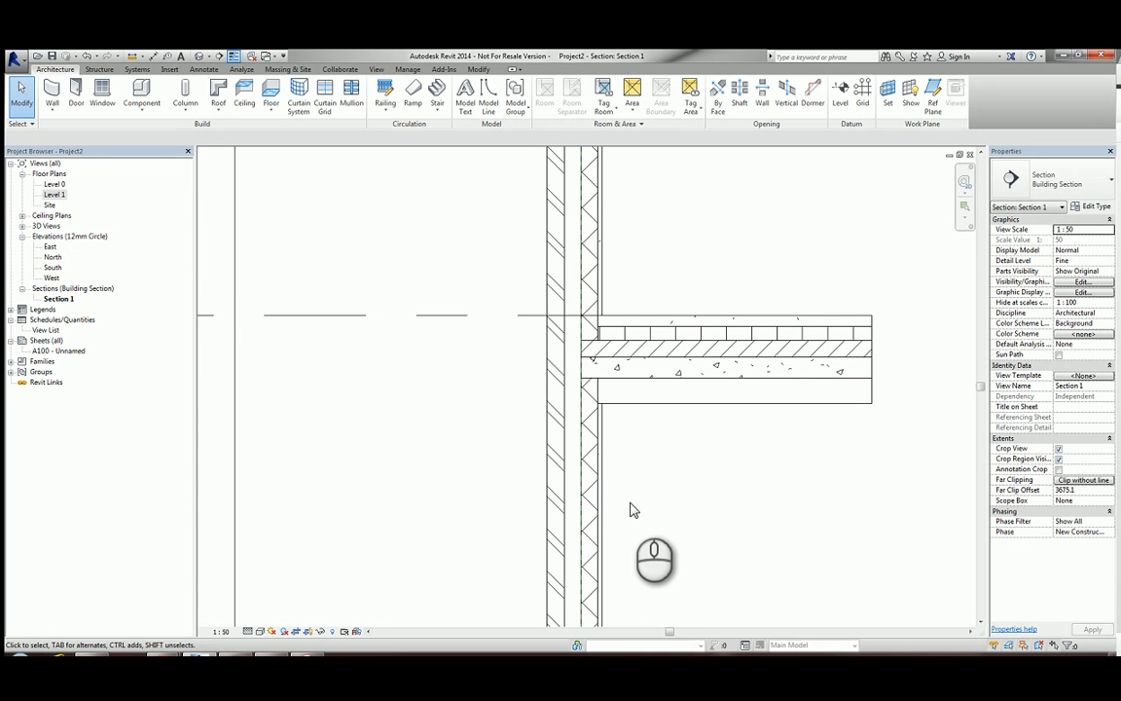
{"action": "left_click", "coordinate": [550, 411]}
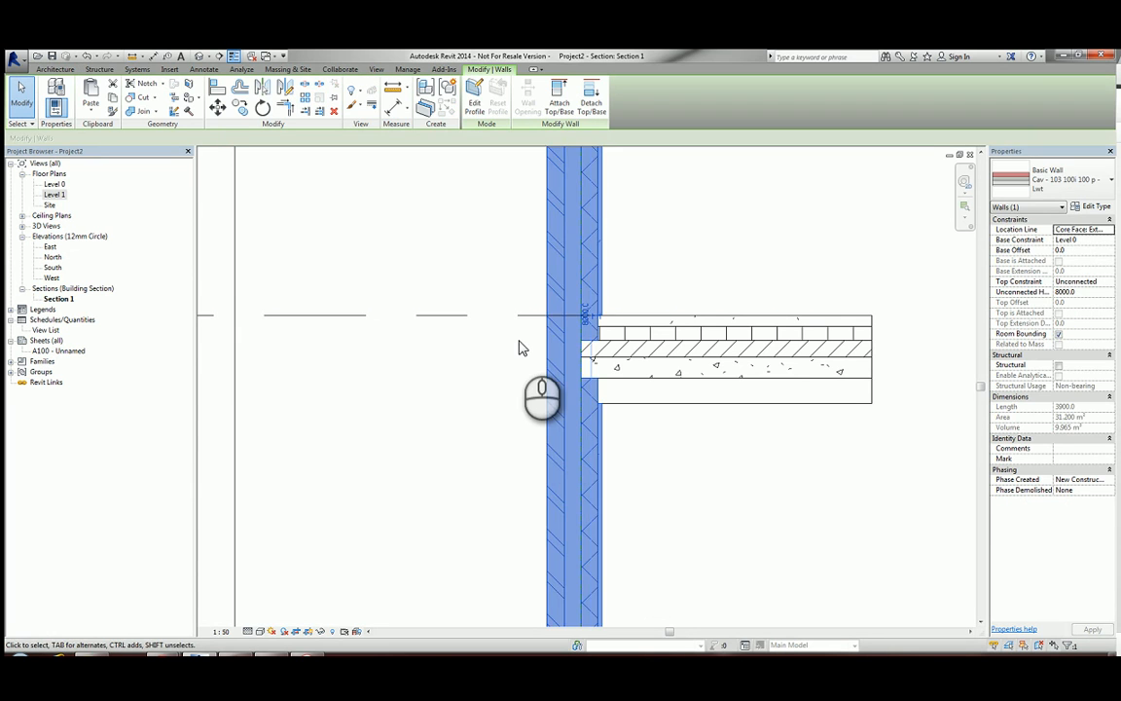
{"action": "left_click", "coordinate": [316, 87]}
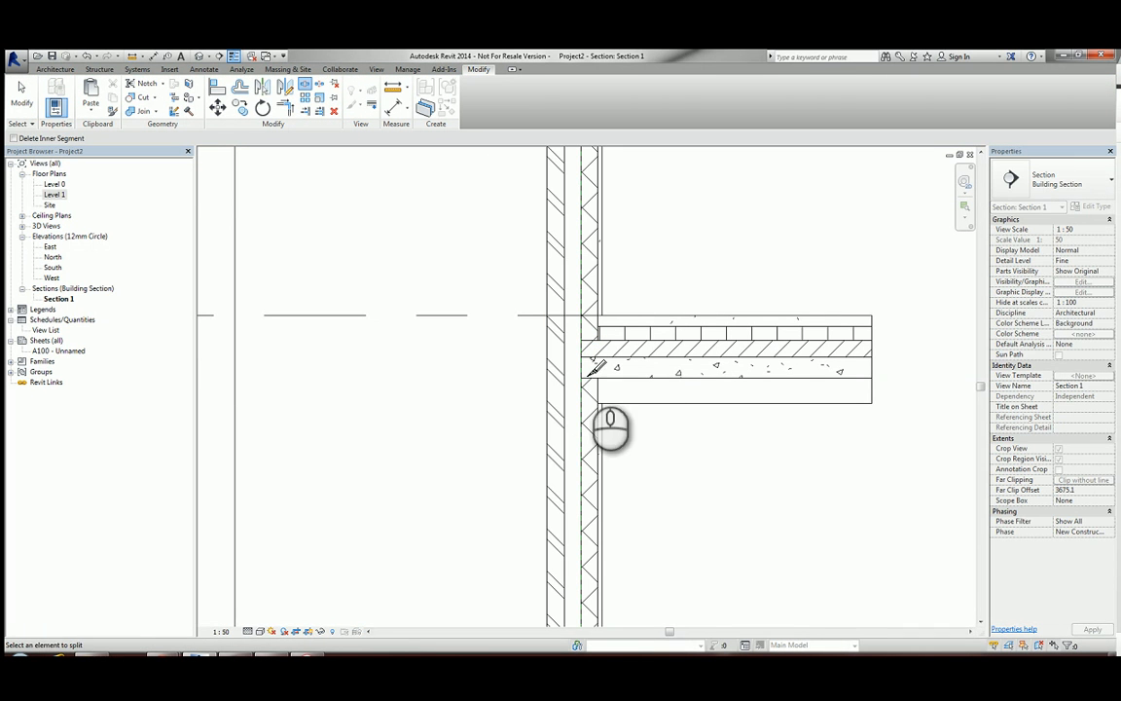
{"action": "left_click", "coordinate": [565, 376]}
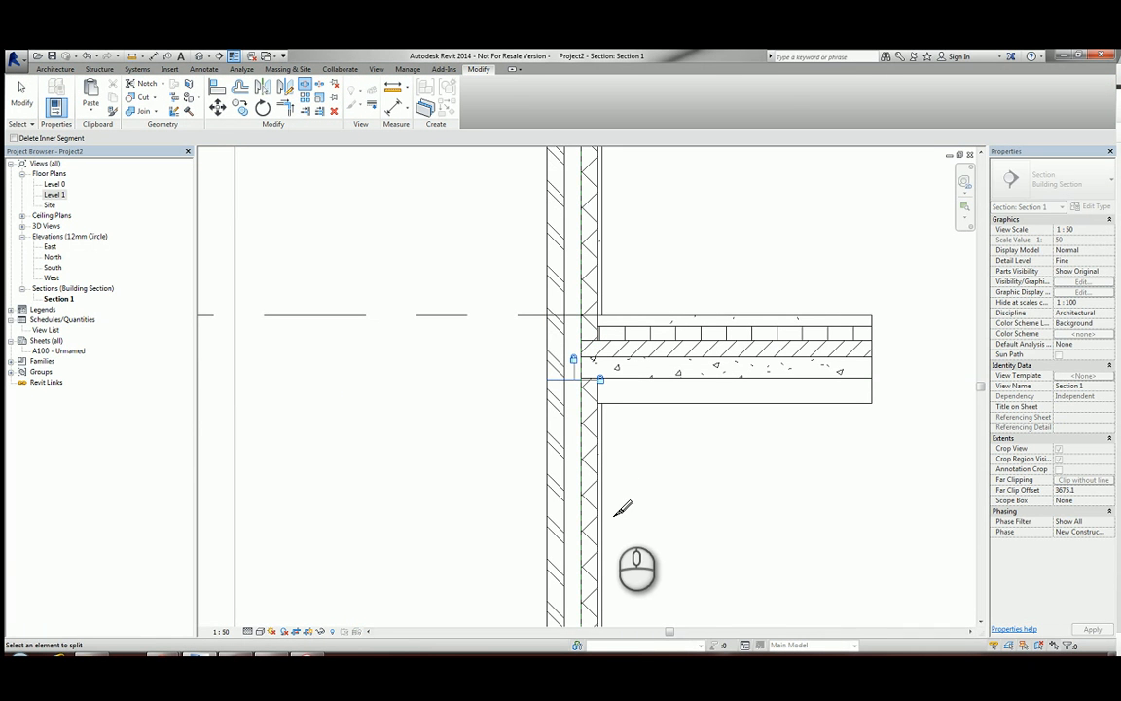
{"action": "left_click", "coordinate": [21, 93]}
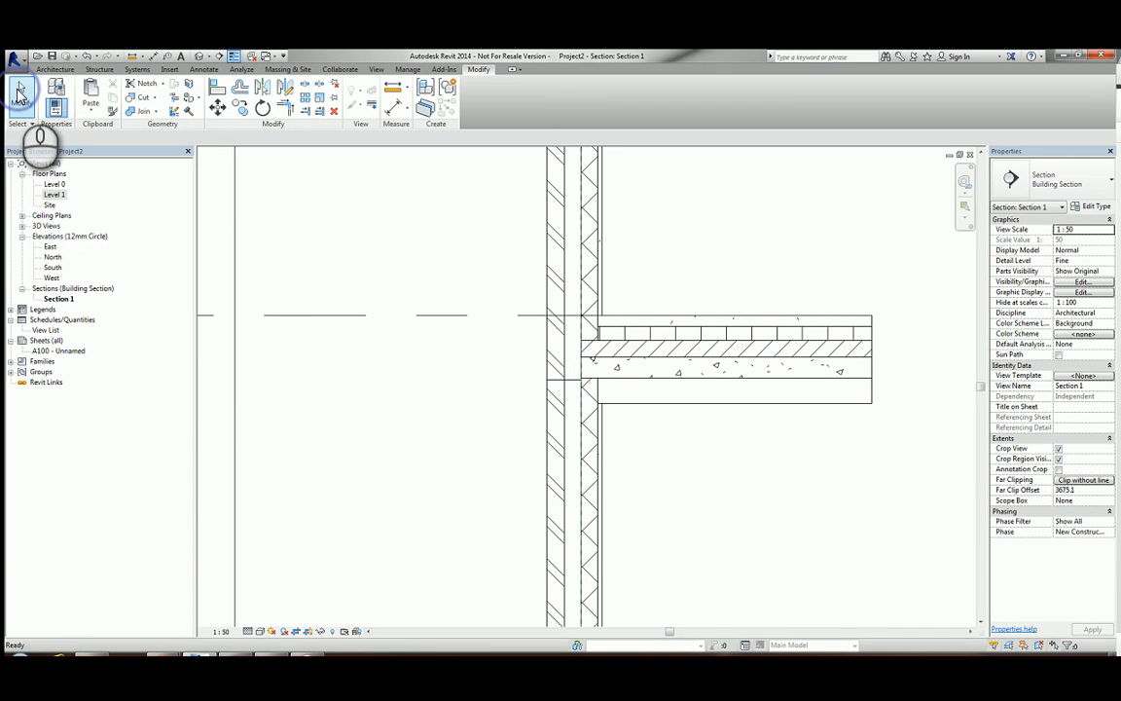
Step: Change the wall segment below the split to the type Cav 100 75 140 Below Ground
{"action": "left_click", "coordinate": [567, 435]}
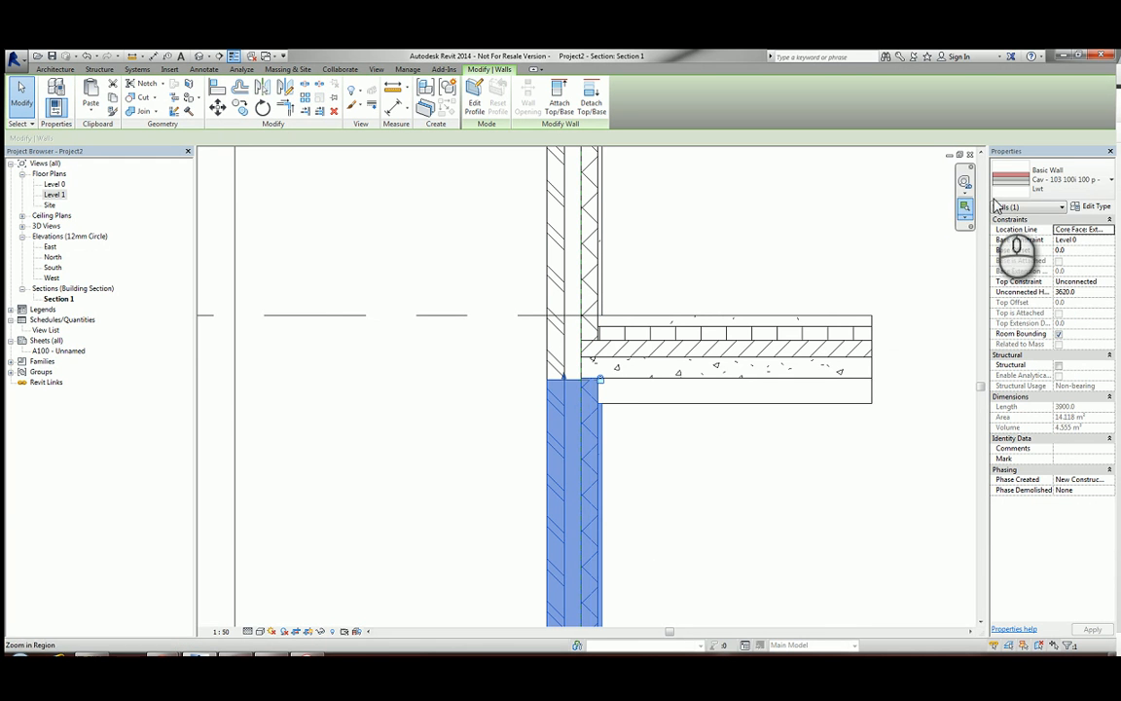
{"action": "left_click", "coordinate": [1046, 180]}
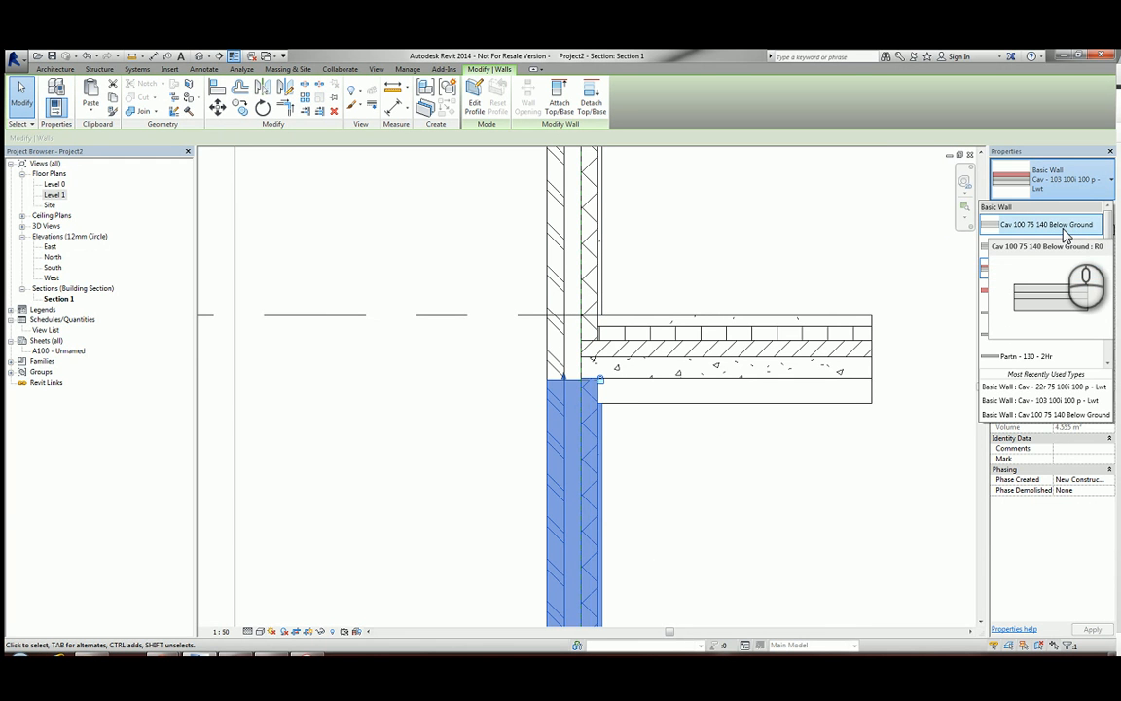
{"action": "left_click", "coordinate": [1064, 227]}
{"action": "left_click", "coordinate": [708, 500]}
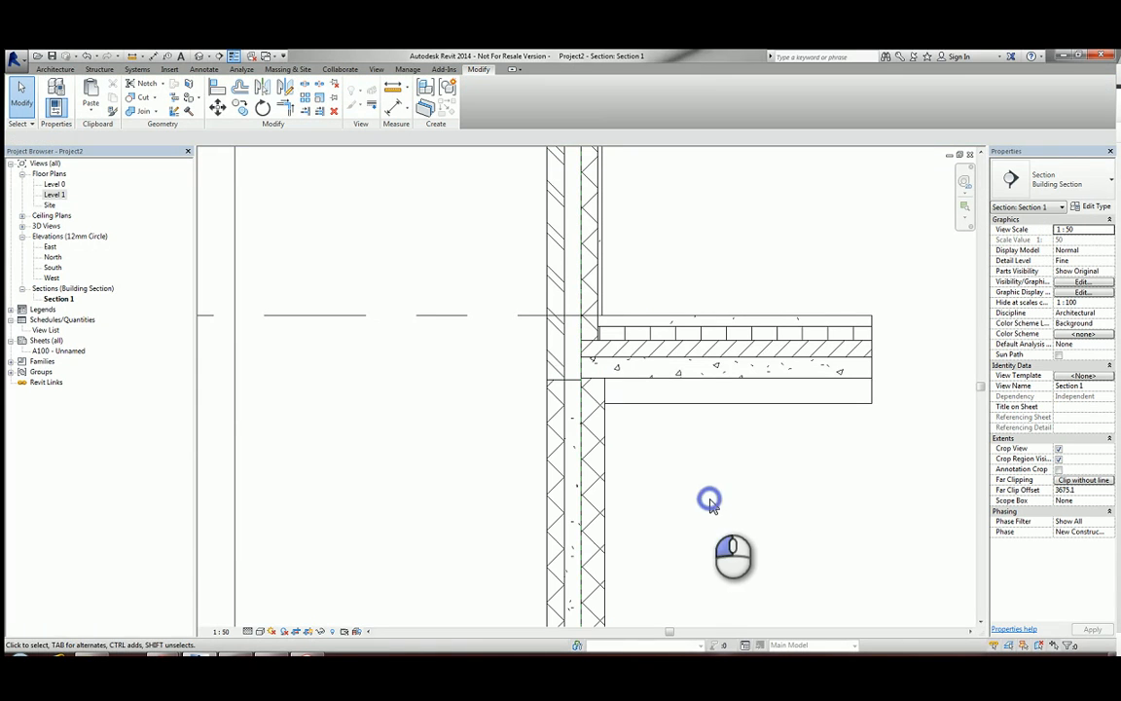
Step: Examine at close range how the outer faces of the upper and lower wall segments align at the split
{"action": "scroll", "coordinate": [514, 395], "scroll_direction": "up", "scroll_amount": 1}
{"action": "scroll", "coordinate": [620, 345], "scroll_direction": "up", "scroll_amount": 3}
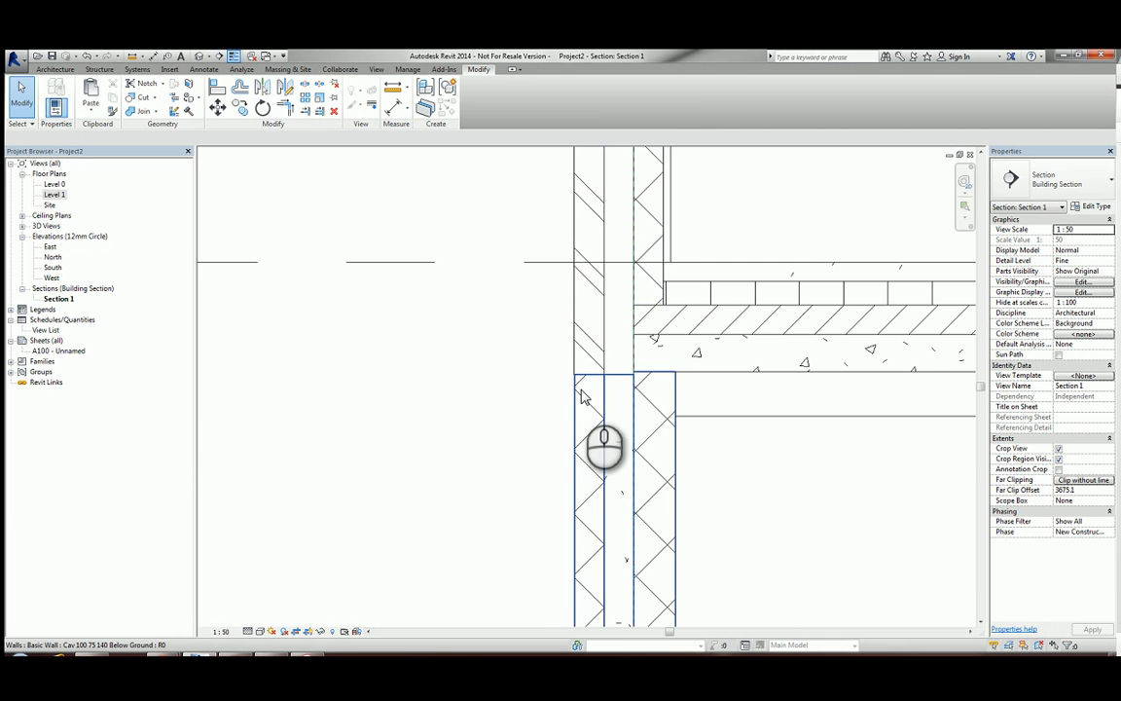
{"action": "scroll", "coordinate": [570, 379], "scroll_direction": "up", "scroll_amount": 3}
{"action": "scroll", "coordinate": [574, 384], "scroll_direction": "down", "scroll_amount": 3}
{"action": "scroll", "coordinate": [589, 394], "scroll_direction": "up", "scroll_amount": 5}
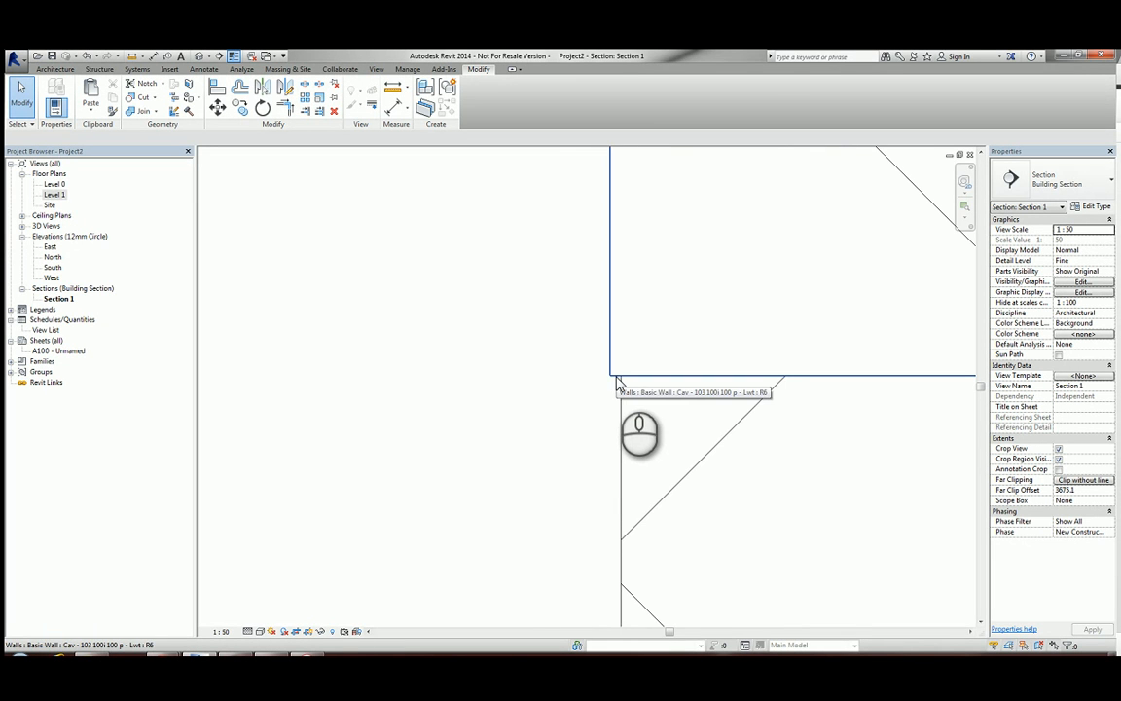
{"action": "scroll", "coordinate": [612, 377], "scroll_direction": "down", "scroll_amount": 3}
{"action": "scroll", "coordinate": [611, 380], "scroll_direction": "down", "scroll_amount": 4}
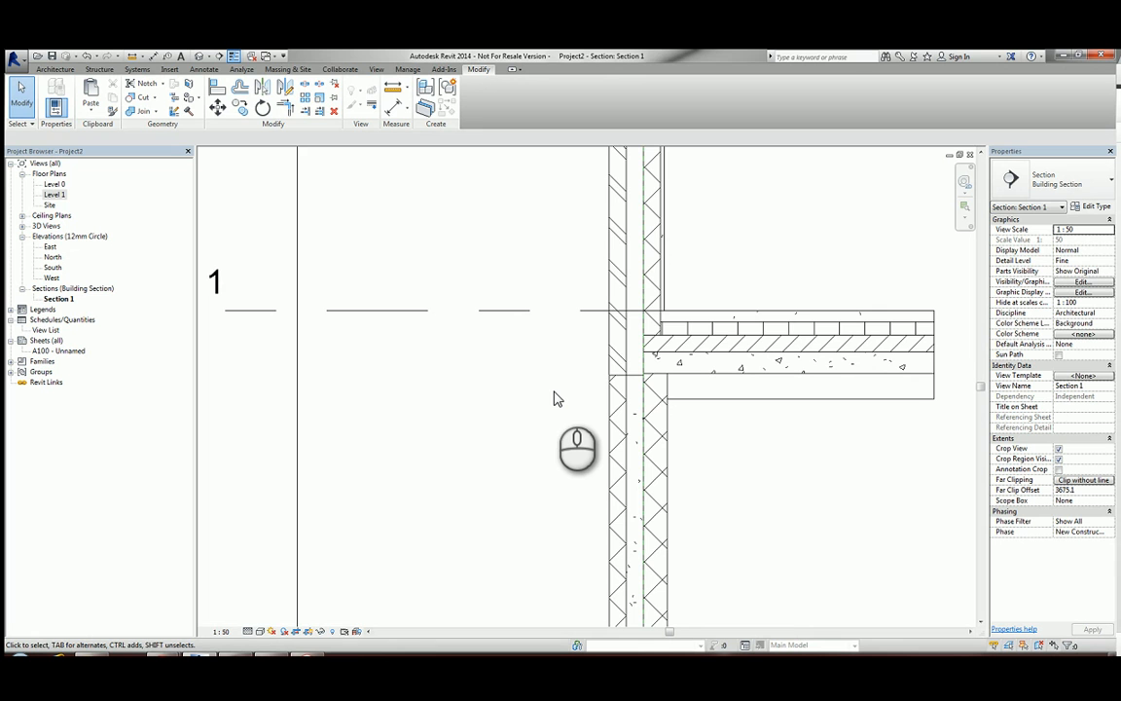
Step: Select the wall segment above the split
{"action": "left_click", "coordinate": [631, 330]}
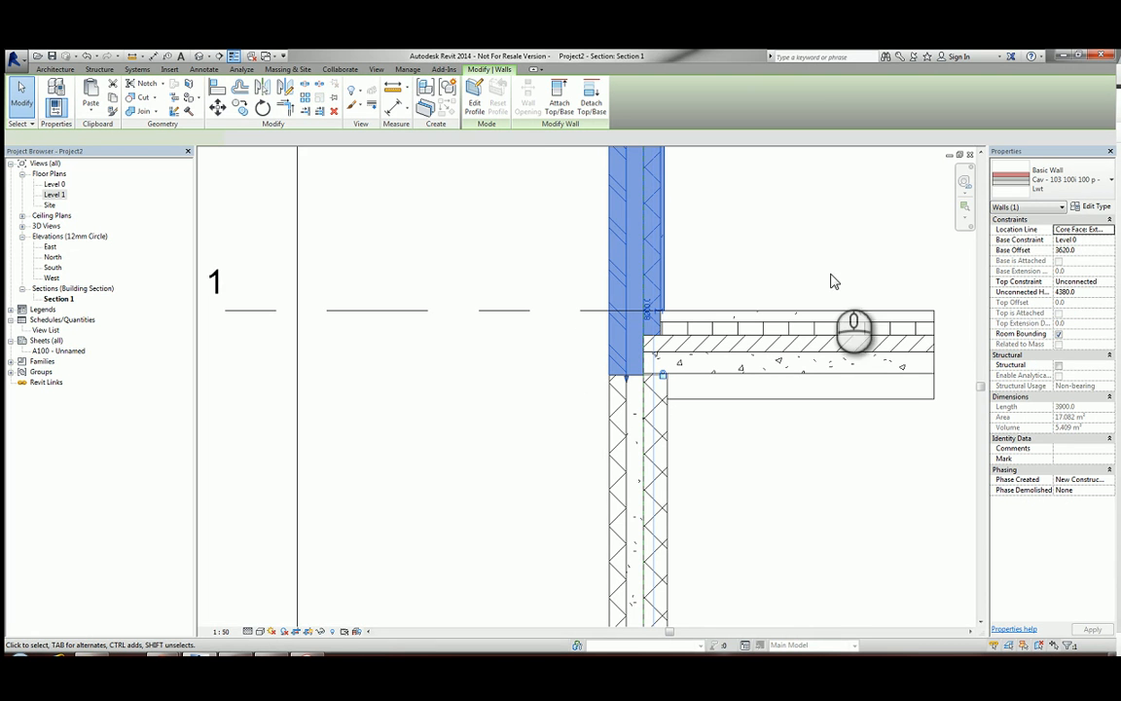